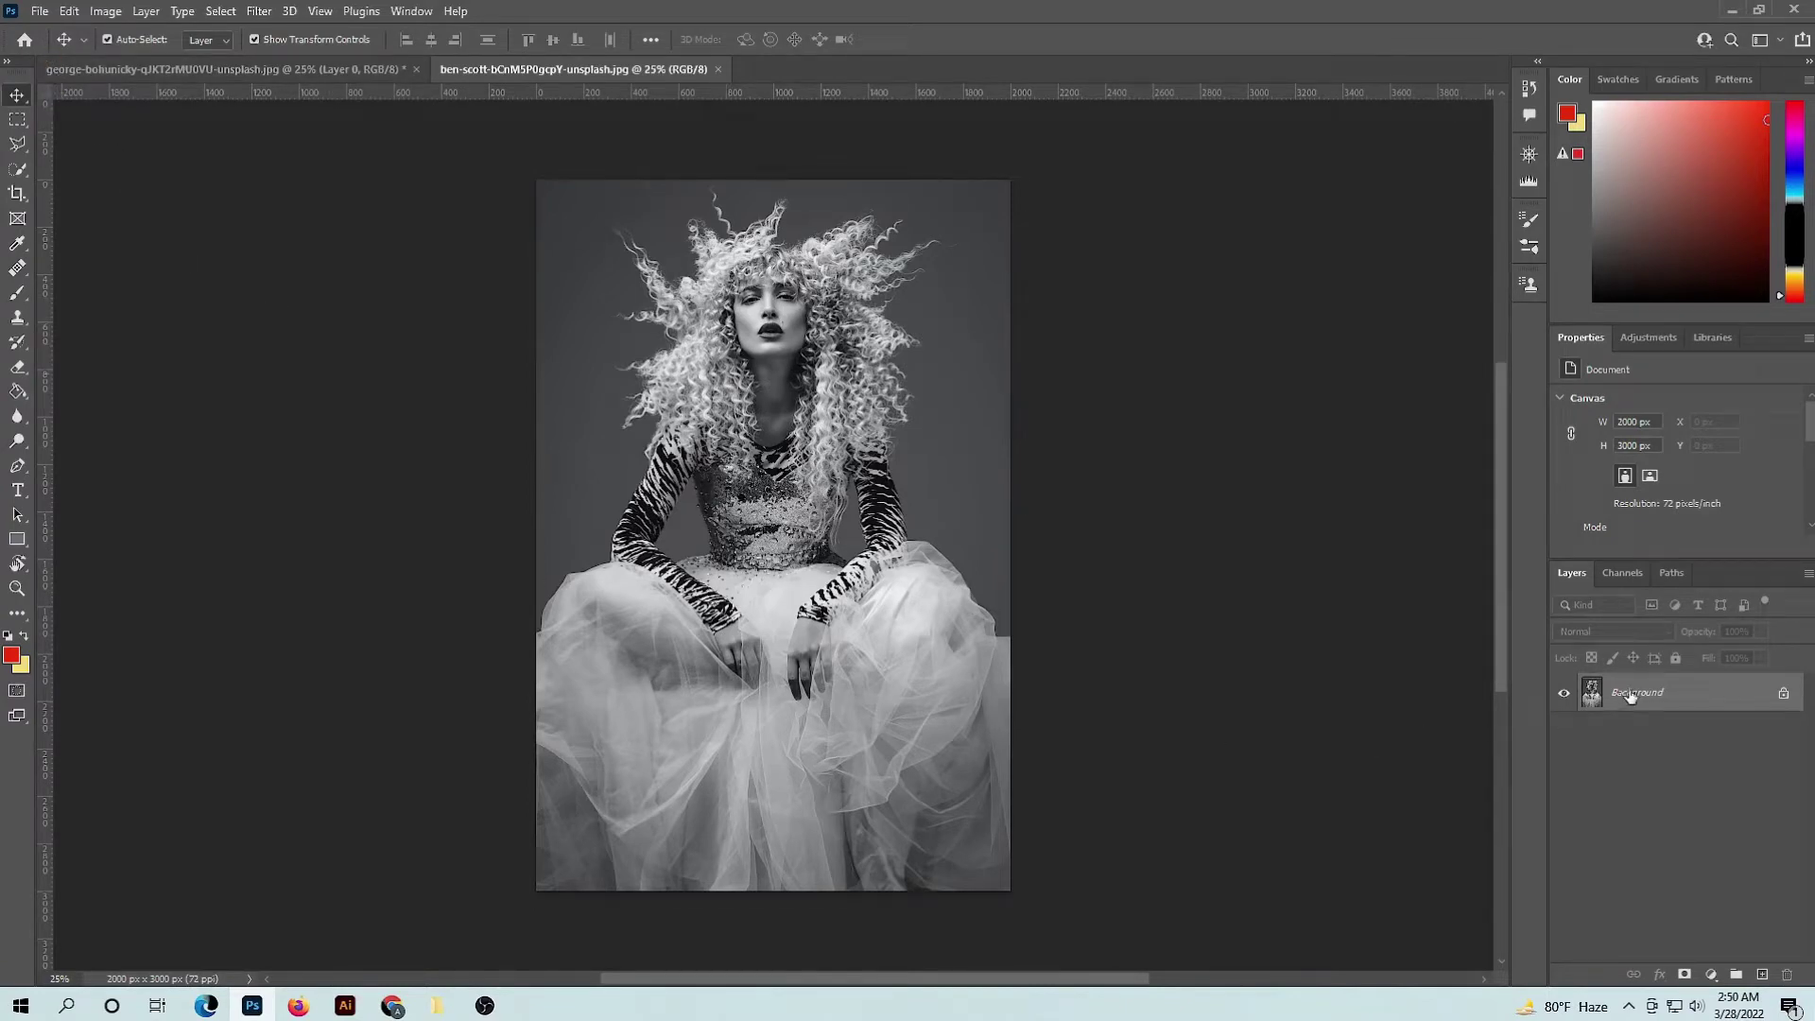
- Duplicate the Background layer into a Background copy above it, then deselect
{"action": "left_click_drag", "start_coordinate": [1680, 695], "coordinate": [1756, 976]}
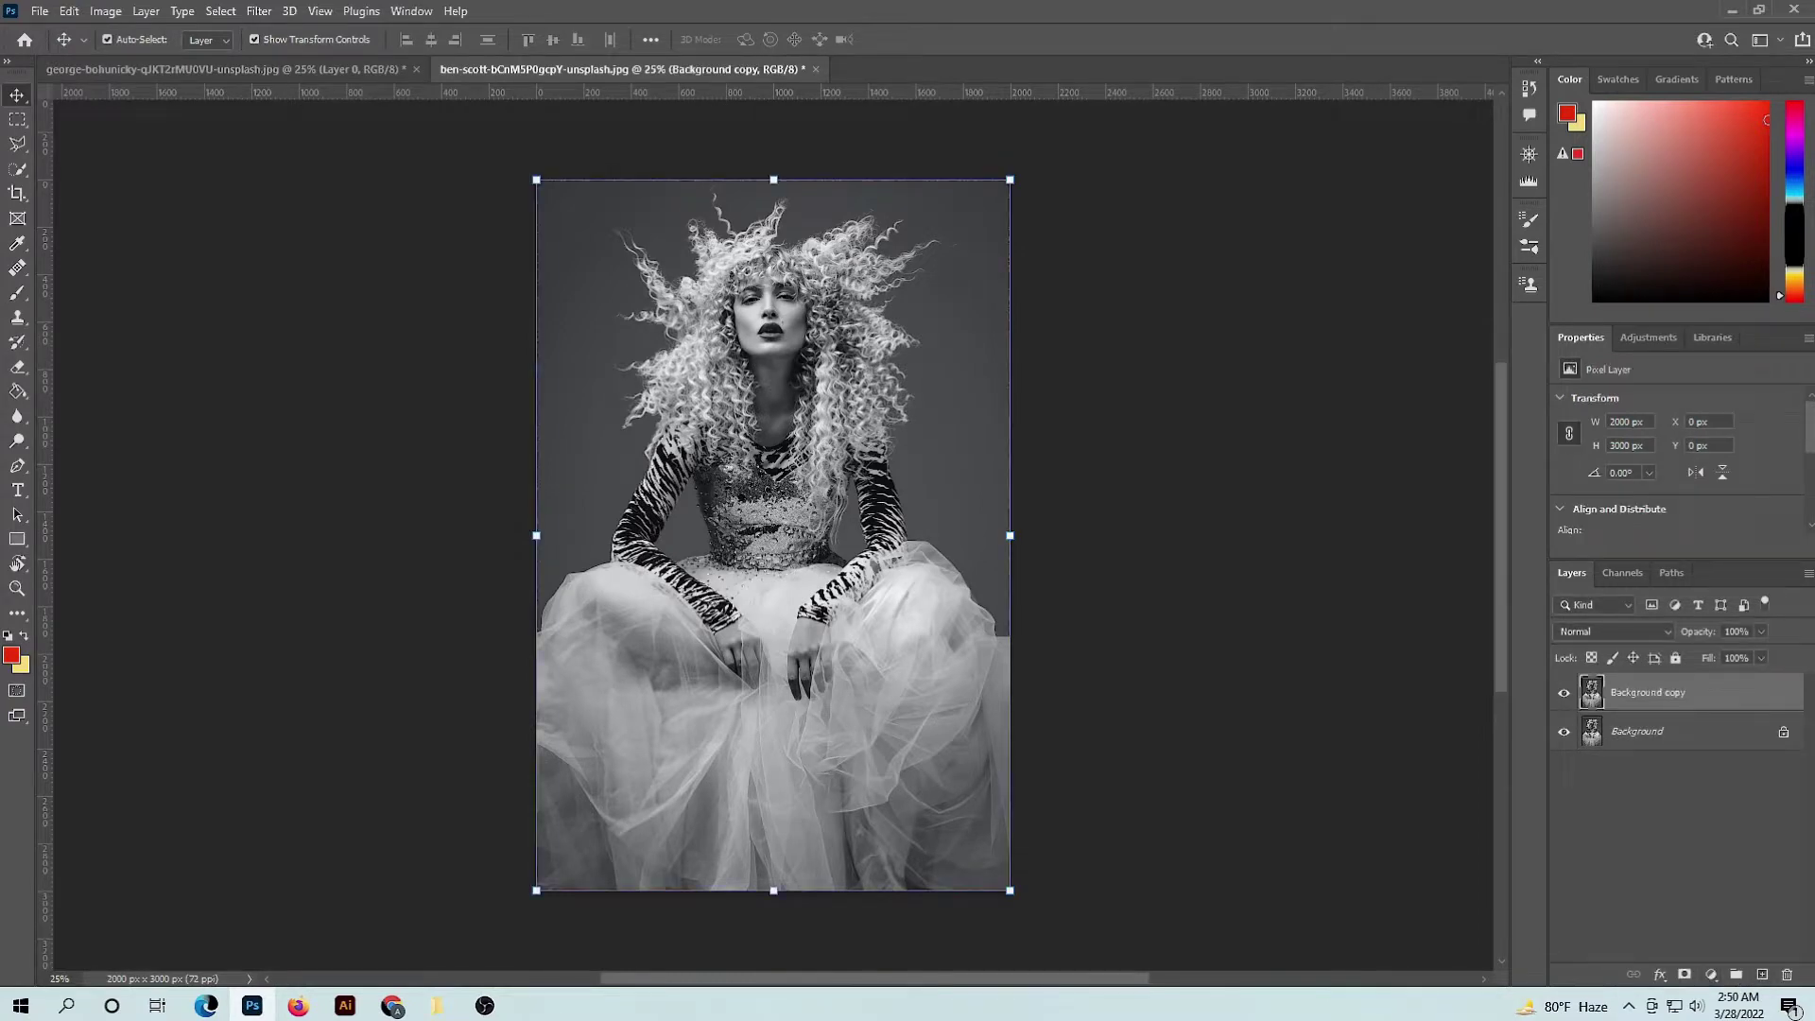
{"action": "left_click", "coordinate": [1321, 879]}
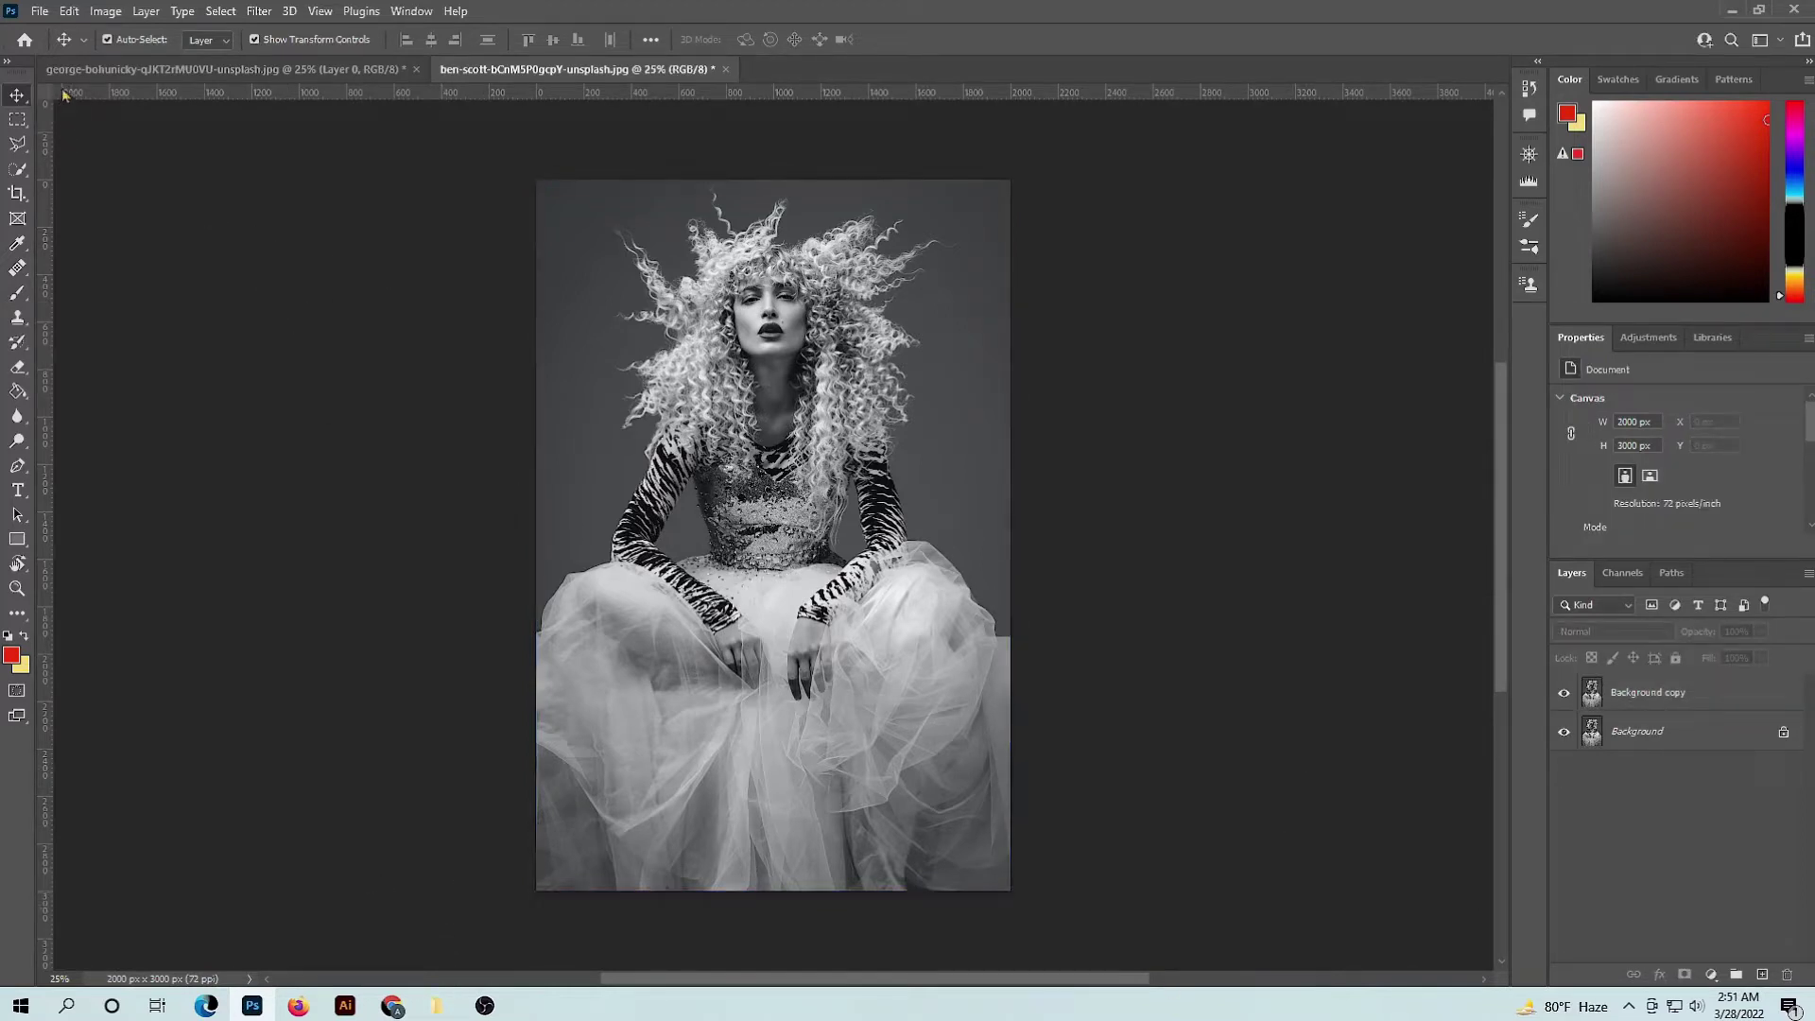
- On the Background copy layer, Quick Select the model's face and hair with an enlarged brush
{"action": "left_click", "coordinate": [19, 172]}
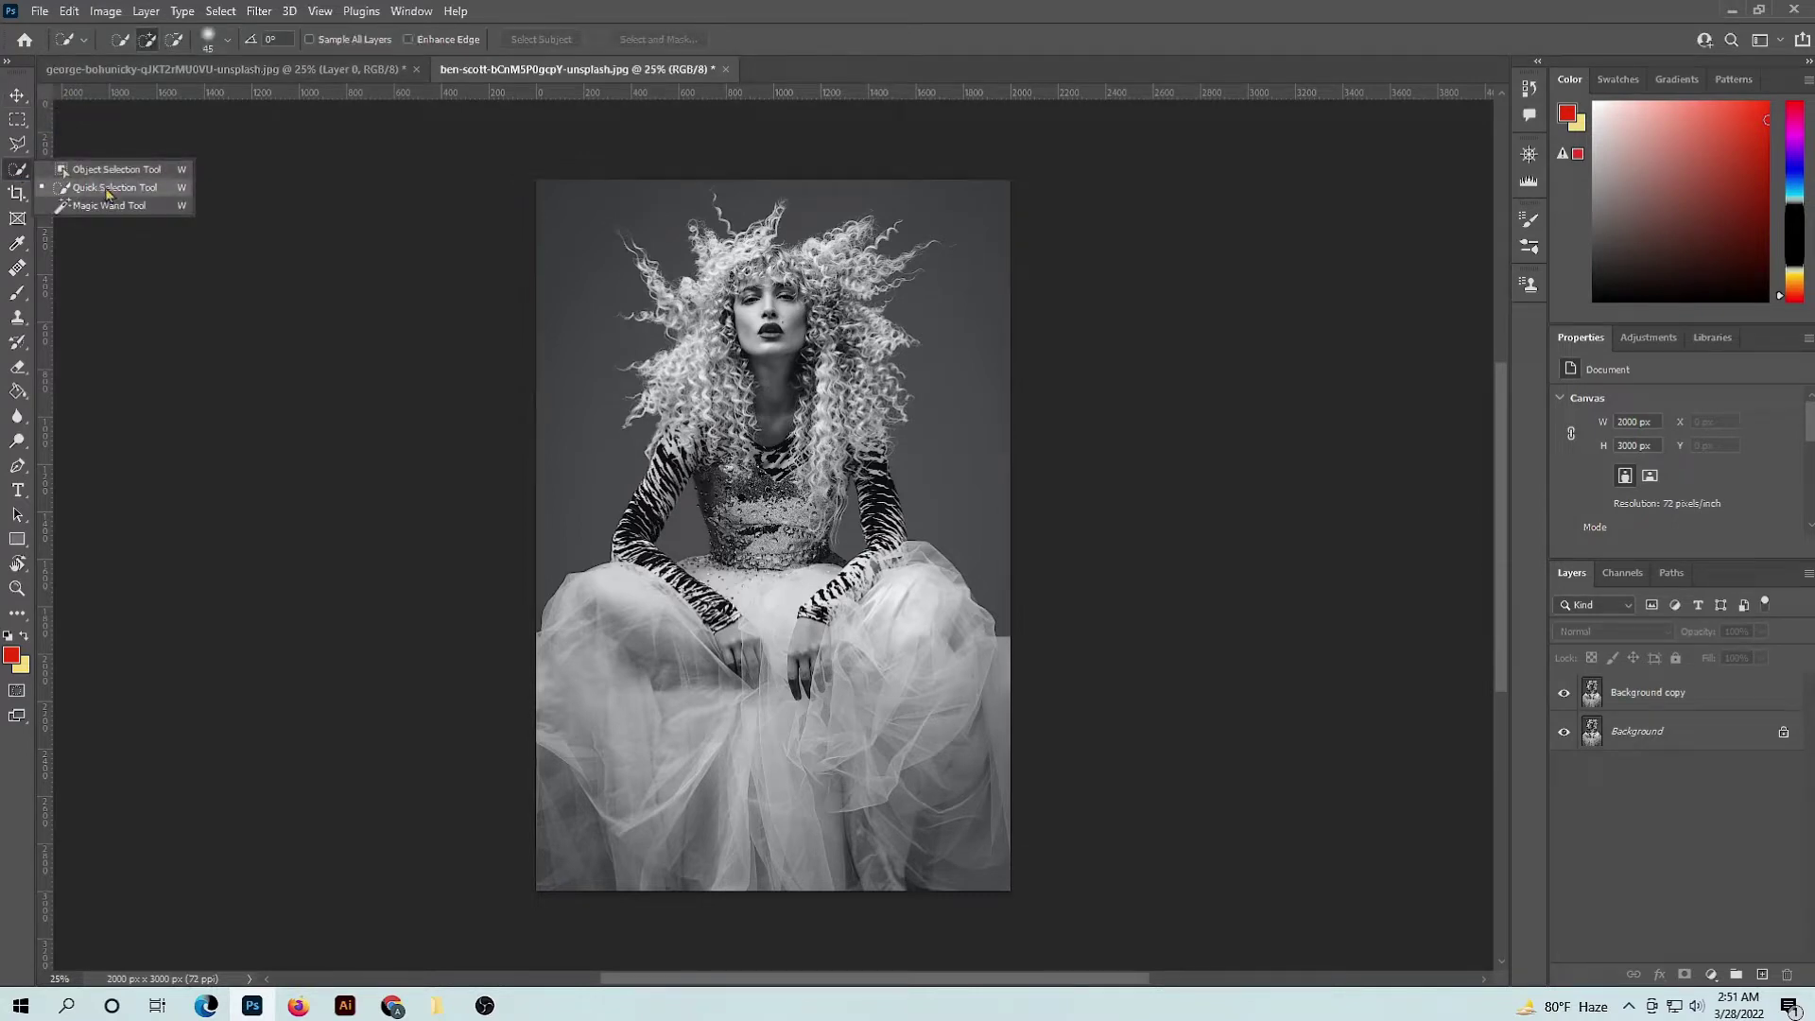
{"action": "left_click", "coordinate": [108, 189]}
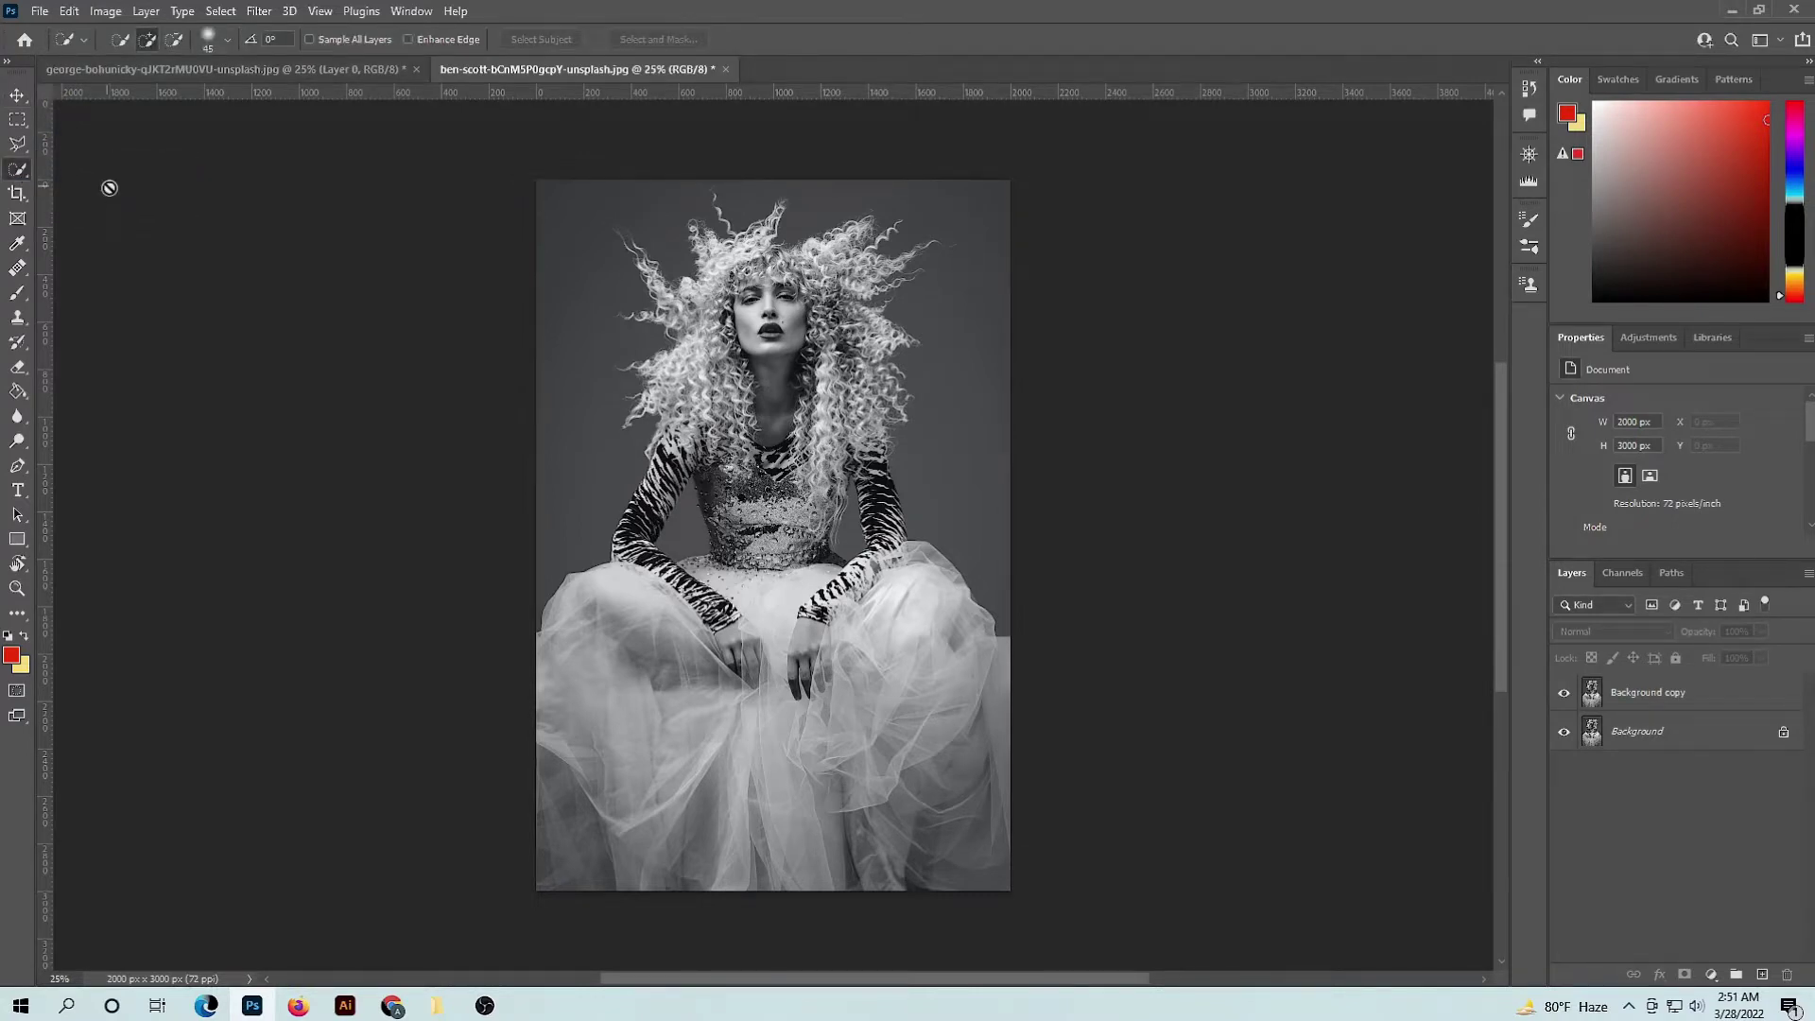
{"action": "left_click", "coordinate": [1647, 696]}
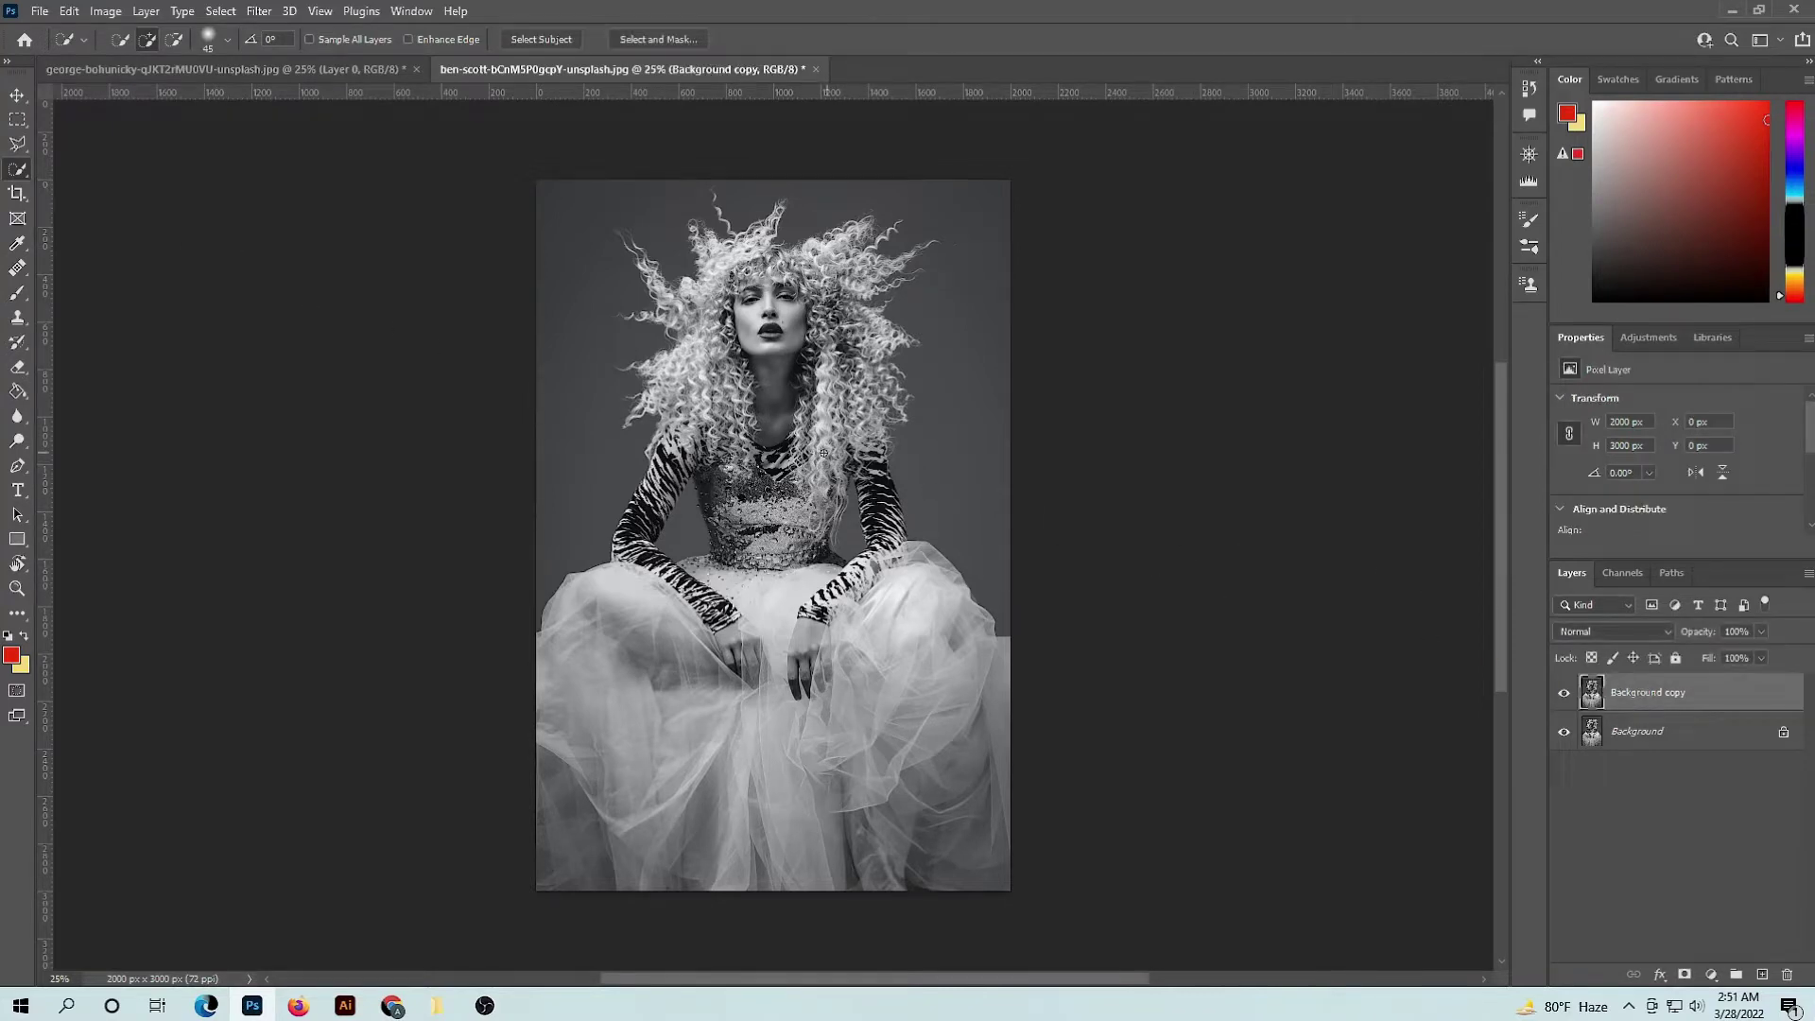
{"action": "key", "text": "bracketright"}
{"action": "key", "text": "bracketright"}
{"action": "key", "text": "bracketright"}
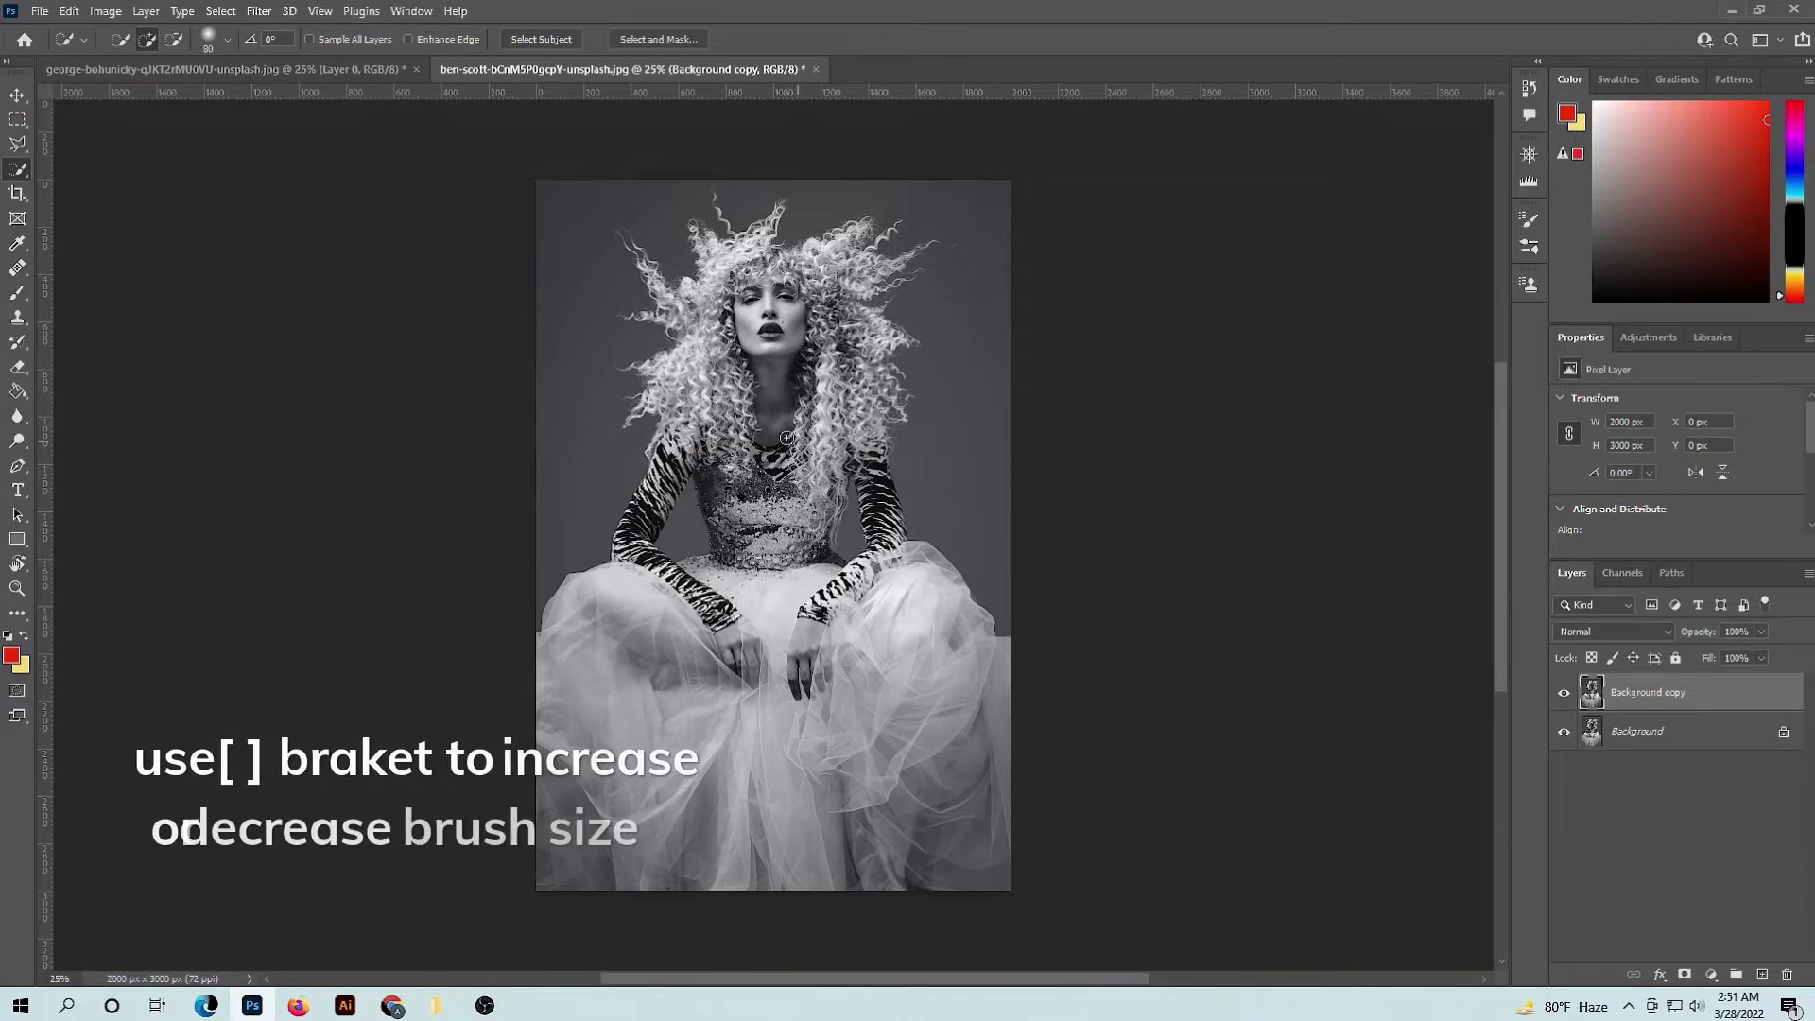
{"action": "key", "text": "bracketright"}
{"action": "key", "text": "bracketright"}
{"action": "key", "text": "bracketright"}
{"action": "key", "text": "bracketright"}
{"action": "key", "text": "bracketright"}
{"action": "key", "text": "bracketright"}
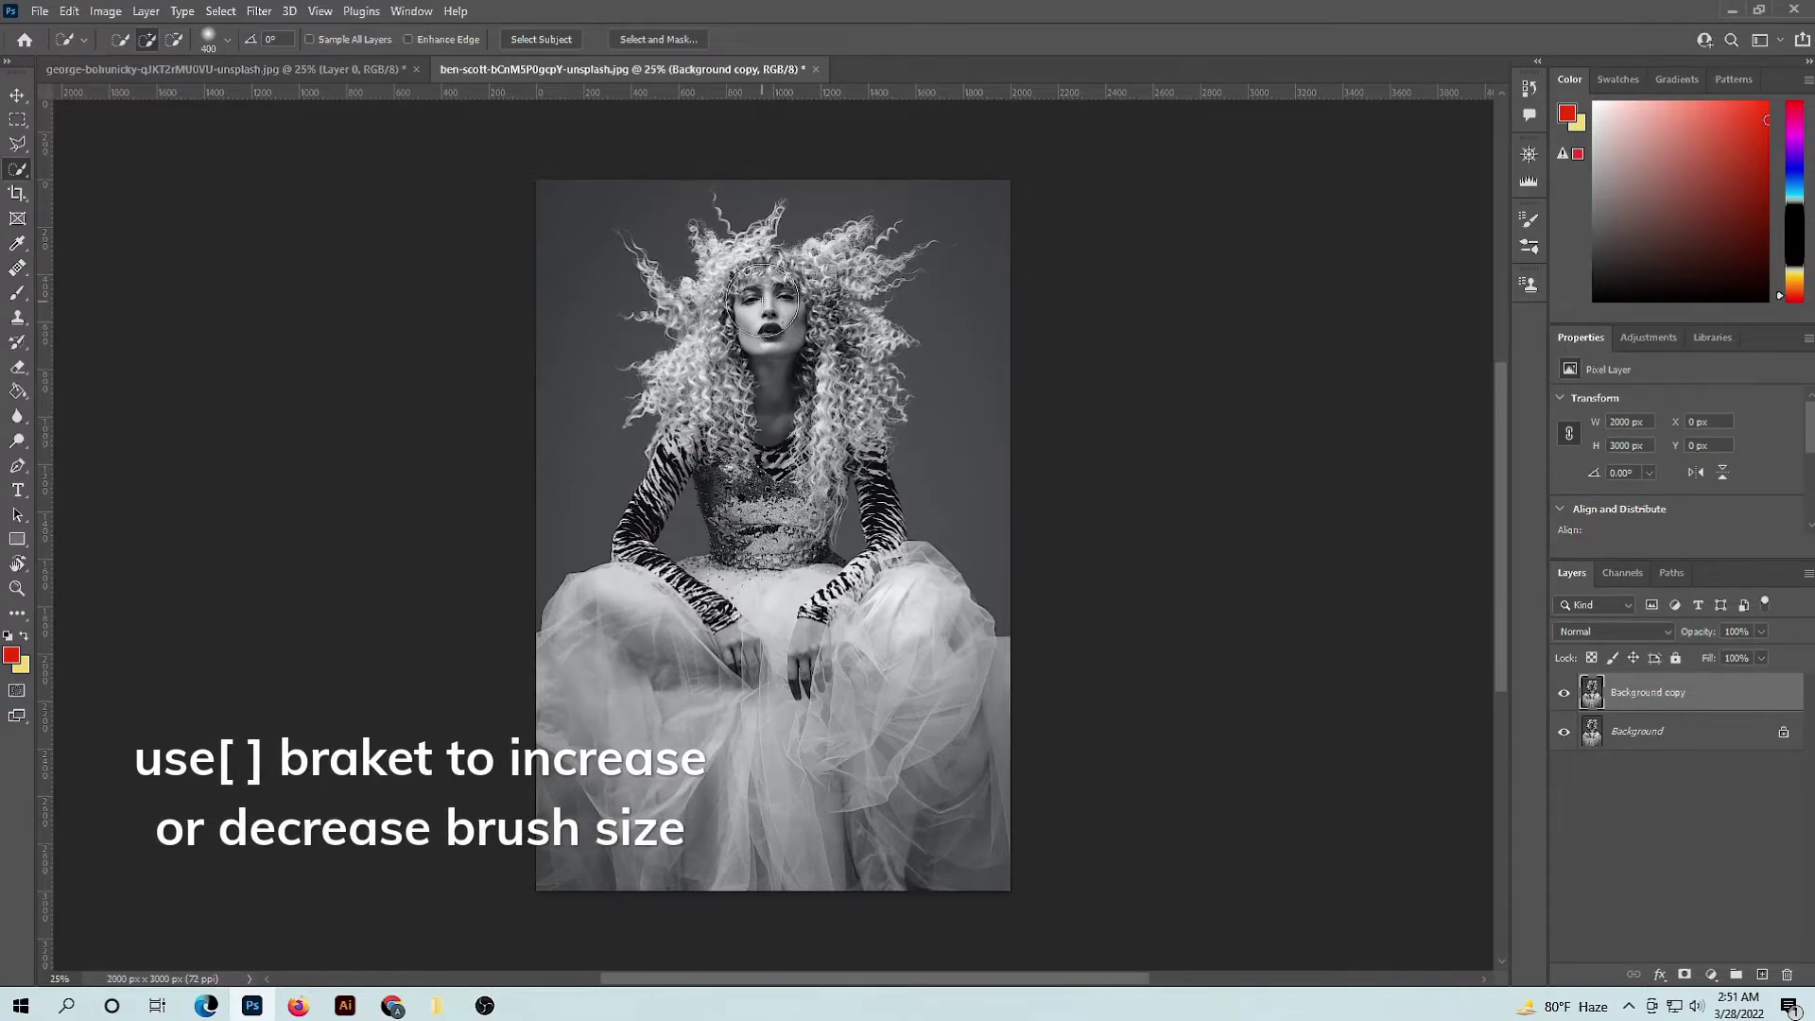
{"action": "left_click", "coordinate": [764, 301]}
{"action": "mouse_move", "coordinate": [809, 274]}
{"action": "left_mouse_down"}
{"action": "mouse_move", "coordinate": [843, 425]}
{"action": "mouse_move", "coordinate": [704, 333]}
{"action": "mouse_move", "coordinate": [768, 492]}
{"action": "mouse_move", "coordinate": [858, 580]}
{"action": "mouse_move", "coordinate": [785, 666]}
{"action": "mouse_move", "coordinate": [743, 548]}
{"action": "left_mouse_up"}
- Shrink the Quick Selection brush to paint the body and skirt into the selection
{"action": "key", "text": "bracketleft"}
{"action": "key", "text": "bracketleft"}
{"action": "key", "text": "bracketleft"}
{"action": "key", "text": "bracketleft"}
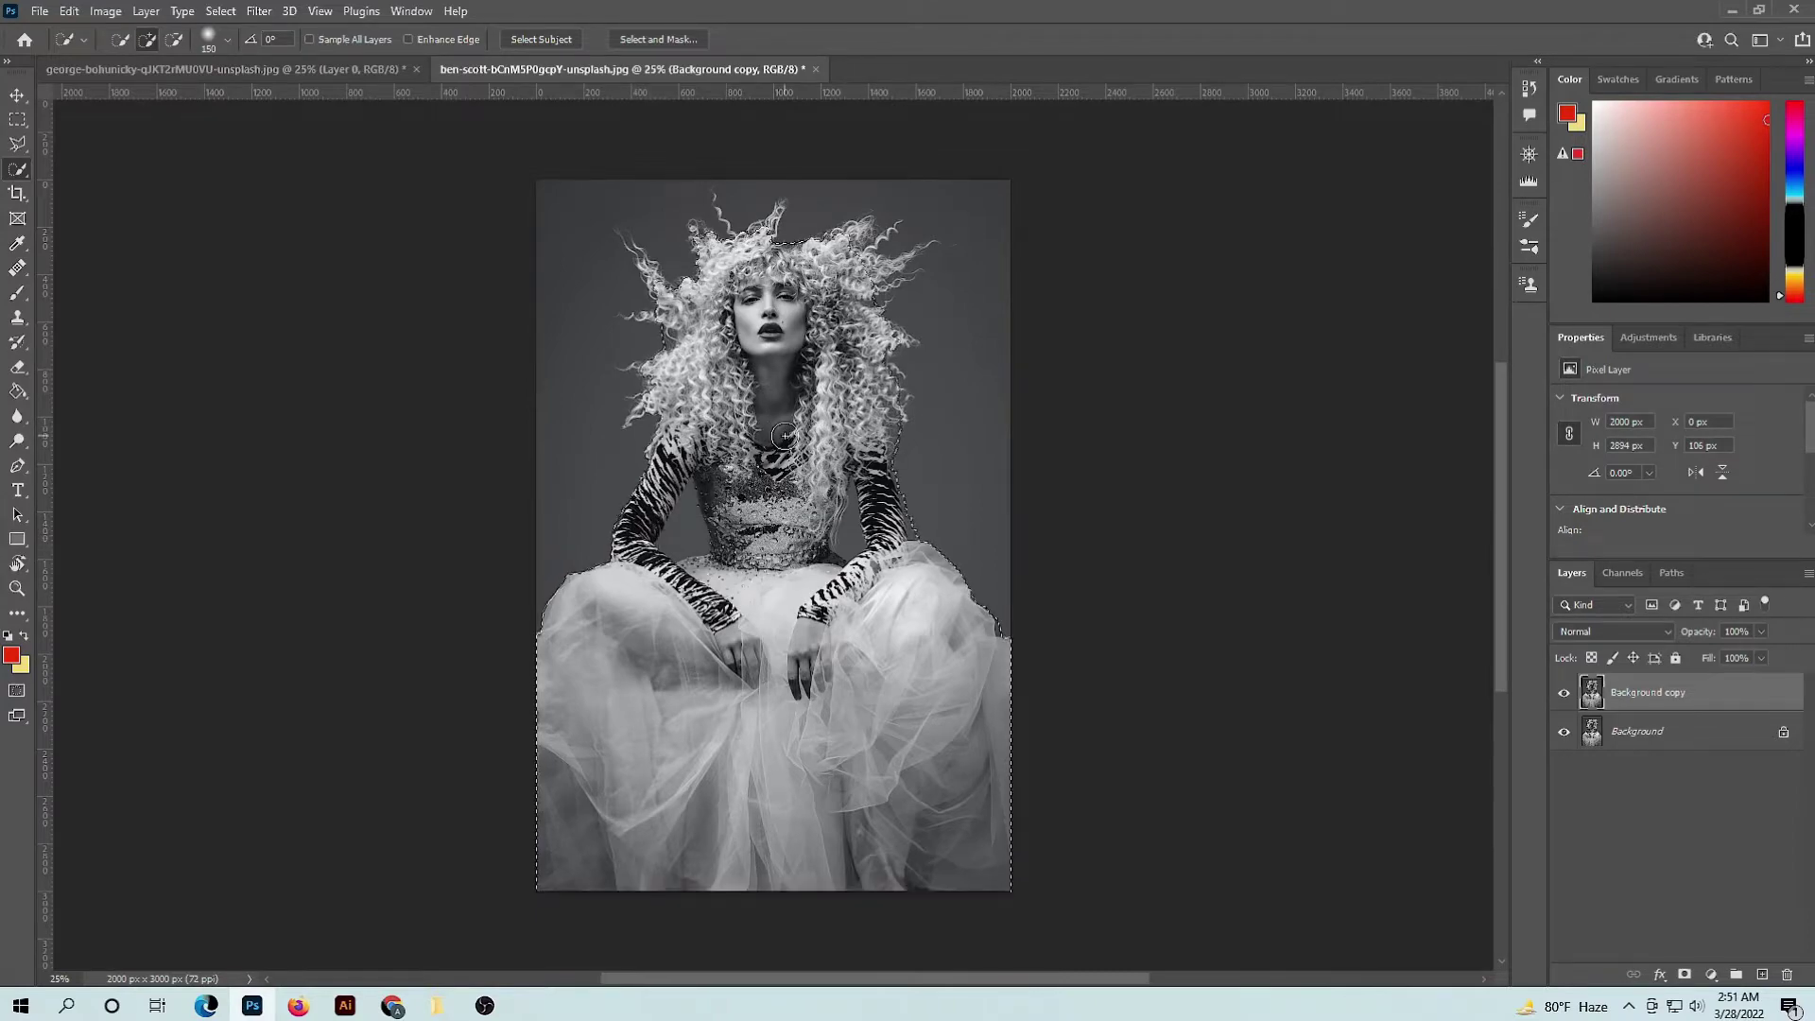
- Zoom in and subtract the grey gap beside the left arm from the selection
{"action": "scroll", "coordinate": [785, 436], "scroll_direction": "up", "scroll_amount": 2}
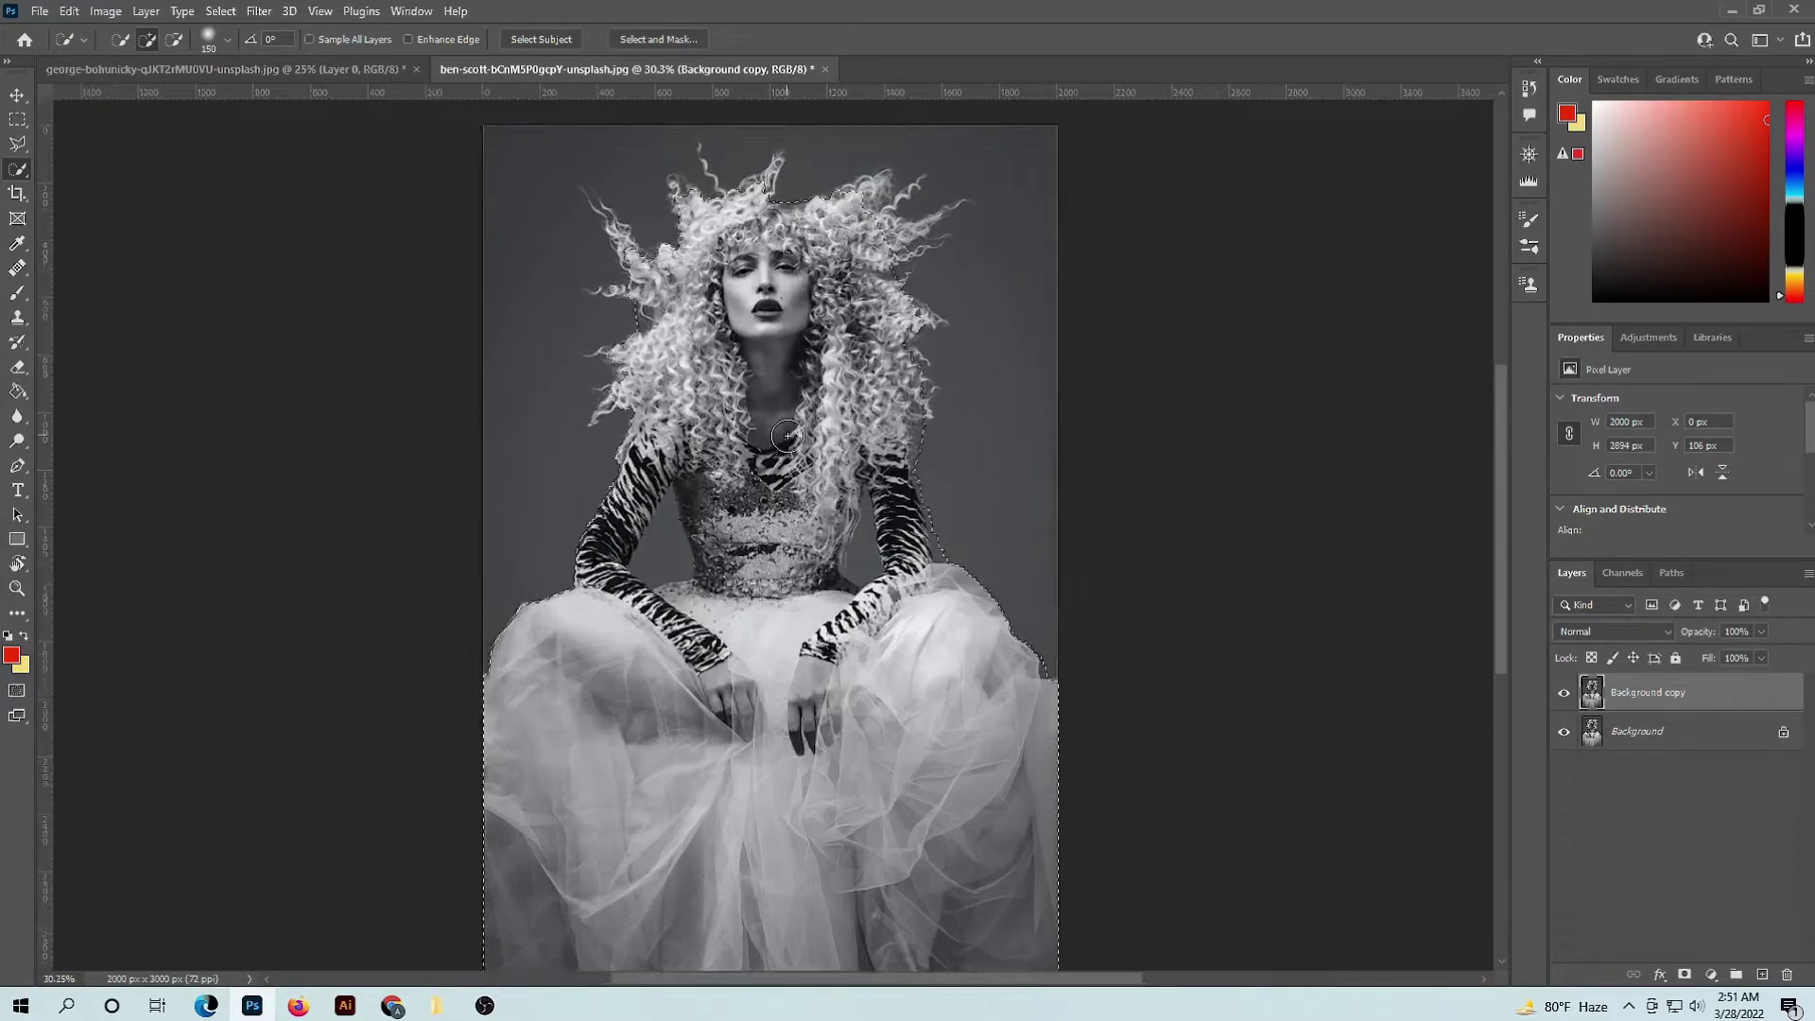
{"action": "scroll", "coordinate": [786, 436], "scroll_direction": "up", "scroll_amount": 2}
{"action": "scroll", "coordinate": [786, 436], "scroll_direction": "up", "scroll_amount": 2}
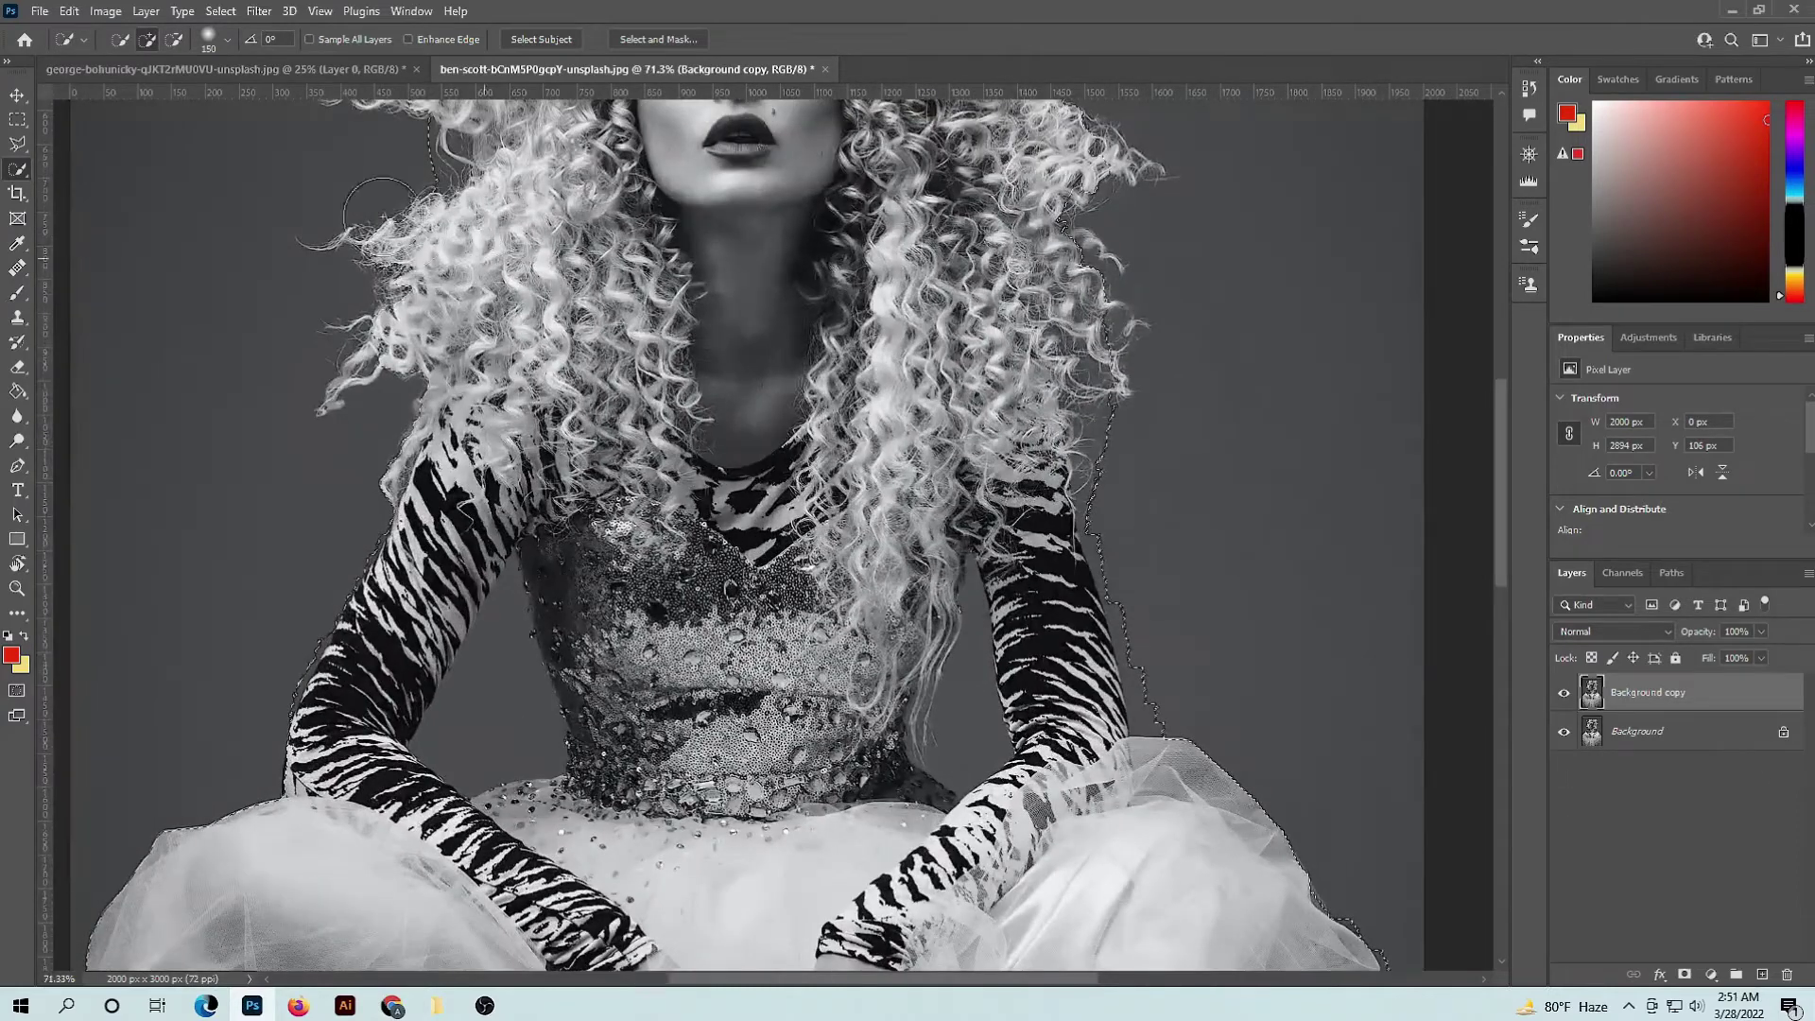
{"action": "left_click", "coordinate": [175, 40]}
{"action": "left_click", "coordinate": [175, 41]}
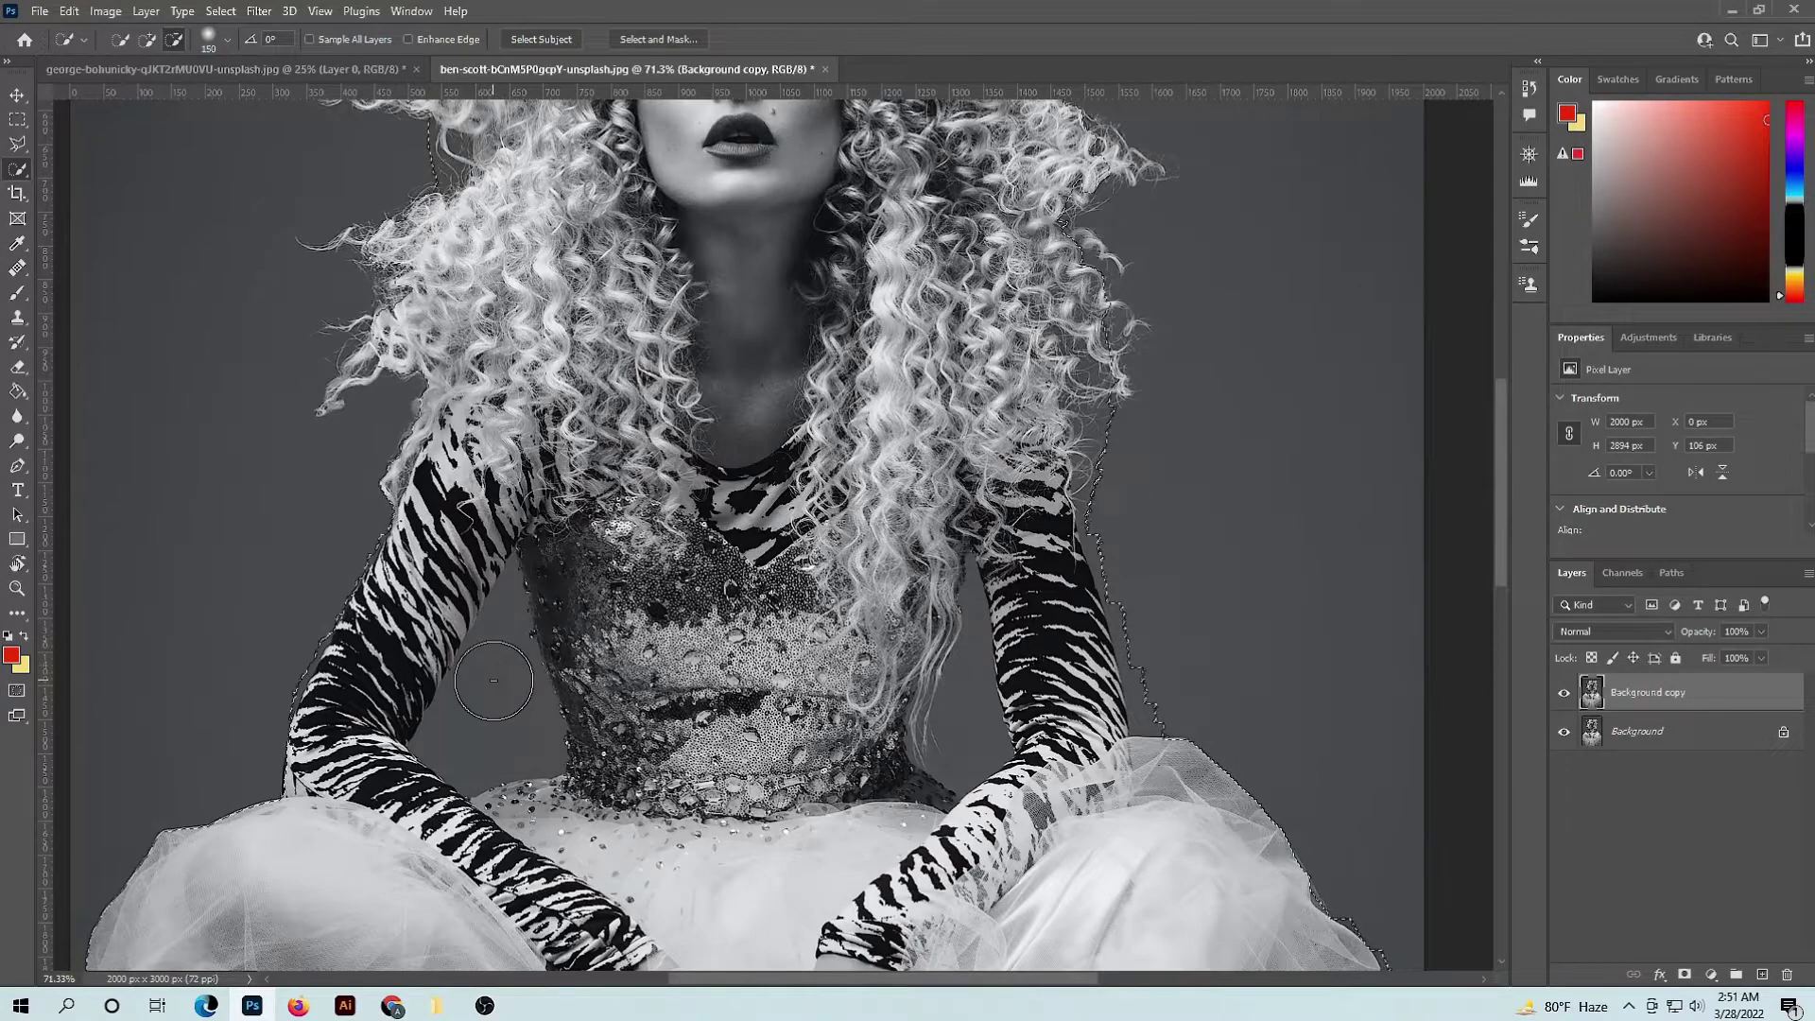
{"action": "key", "text": "bracketleft"}
{"action": "key", "text": "bracketleft"}
{"action": "key", "text": "bracketleft"}
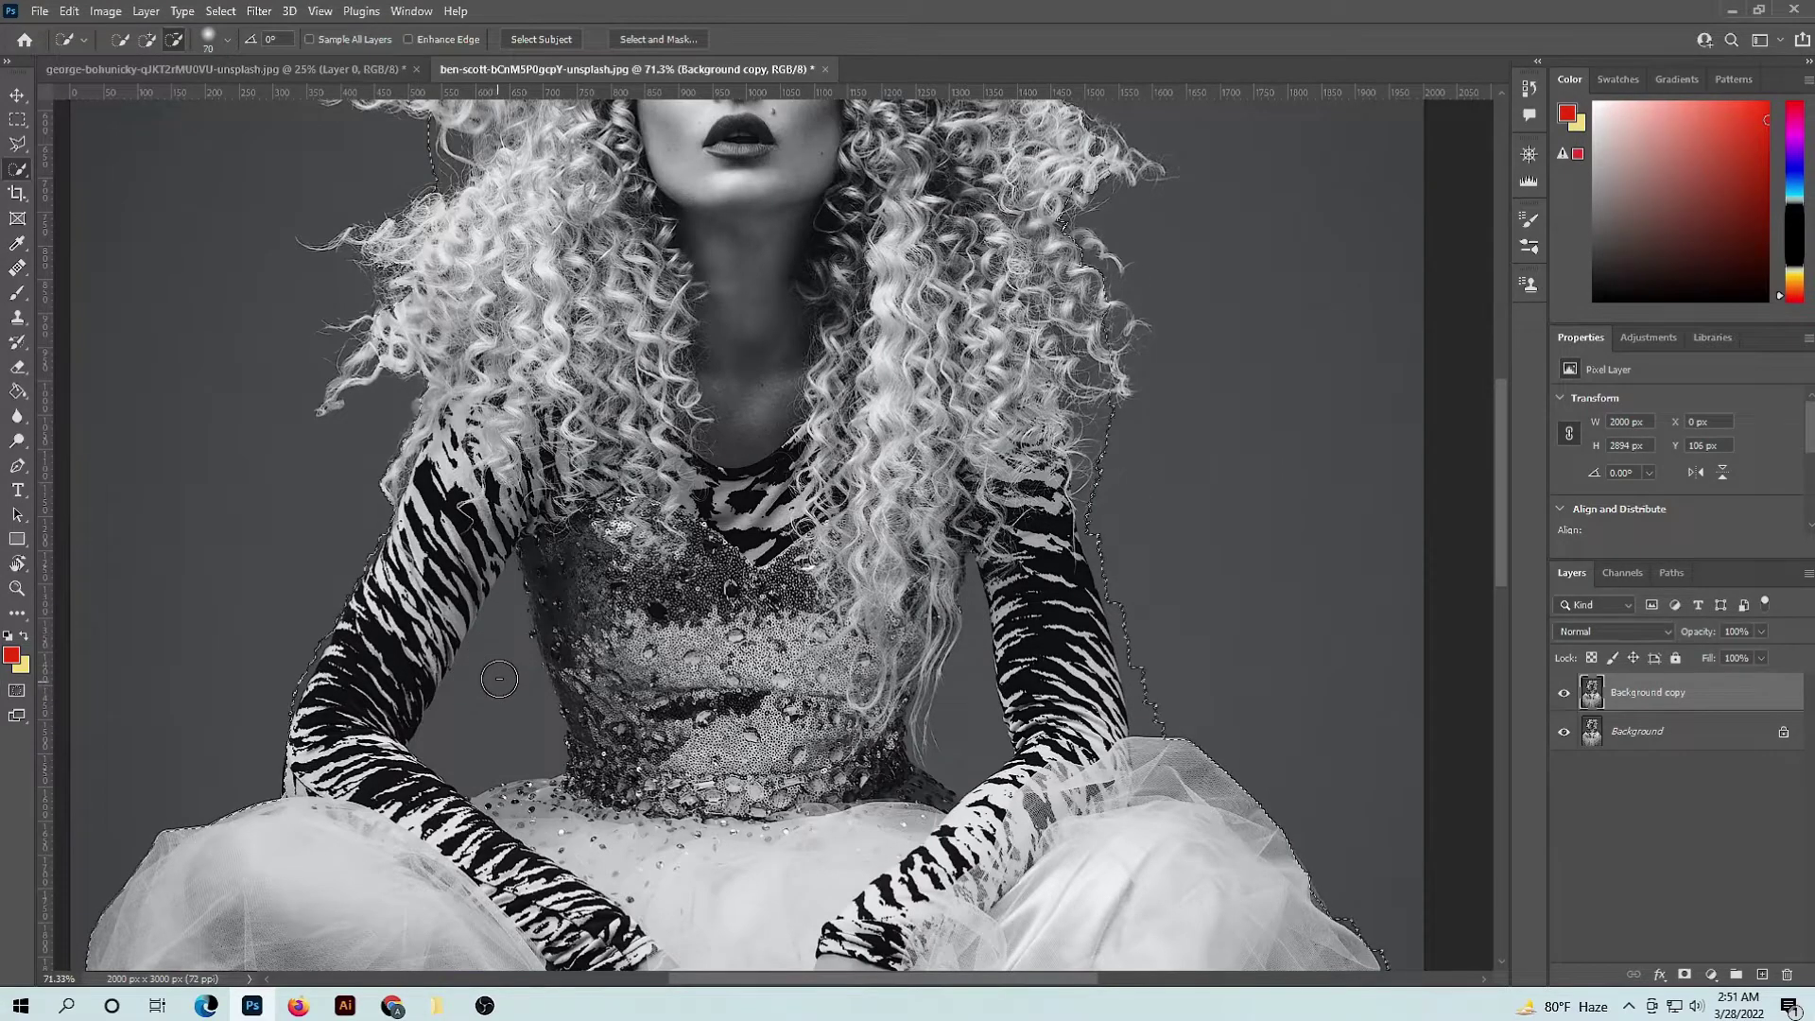
{"action": "mouse_move", "coordinate": [499, 676]}
{"action": "left_mouse_down"}
{"action": "mouse_move", "coordinate": [493, 738]}
{"action": "mouse_move", "coordinate": [562, 723]}
{"action": "left_mouse_up"}
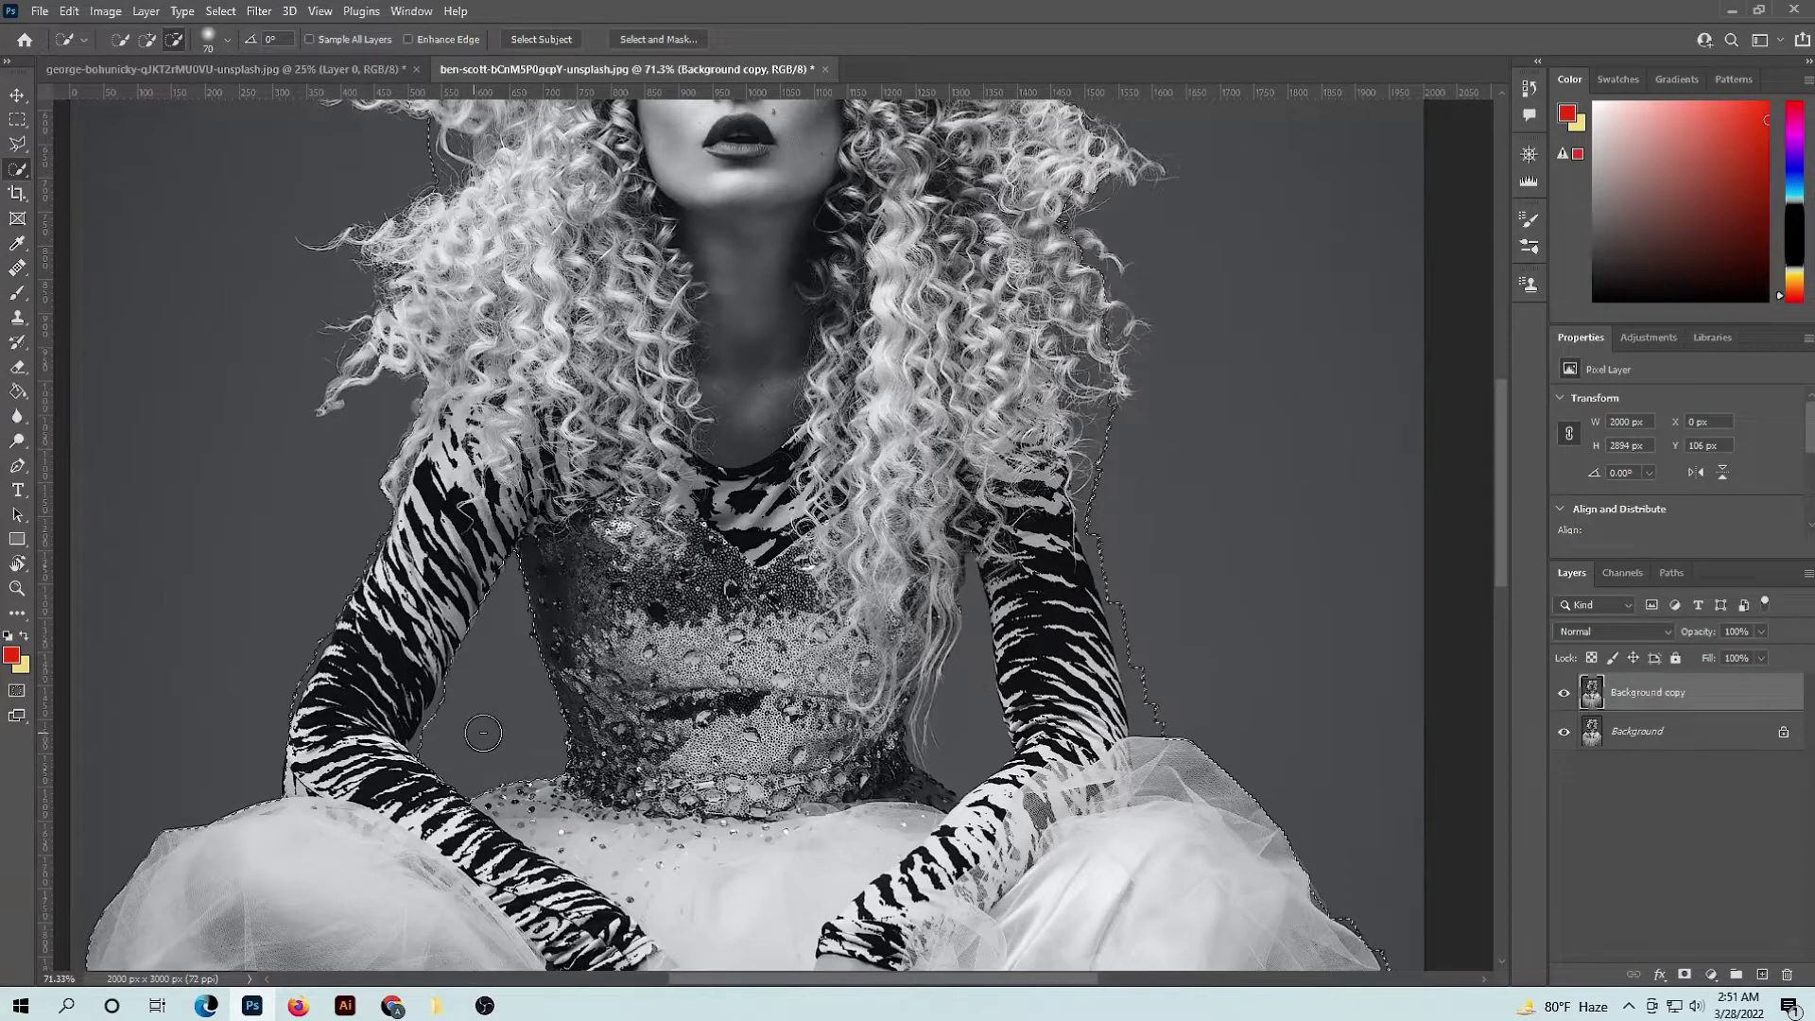
- Subtract the grey gaps beside the right arm and elbow using a smaller brush
{"action": "left_click", "coordinate": [969, 740]}
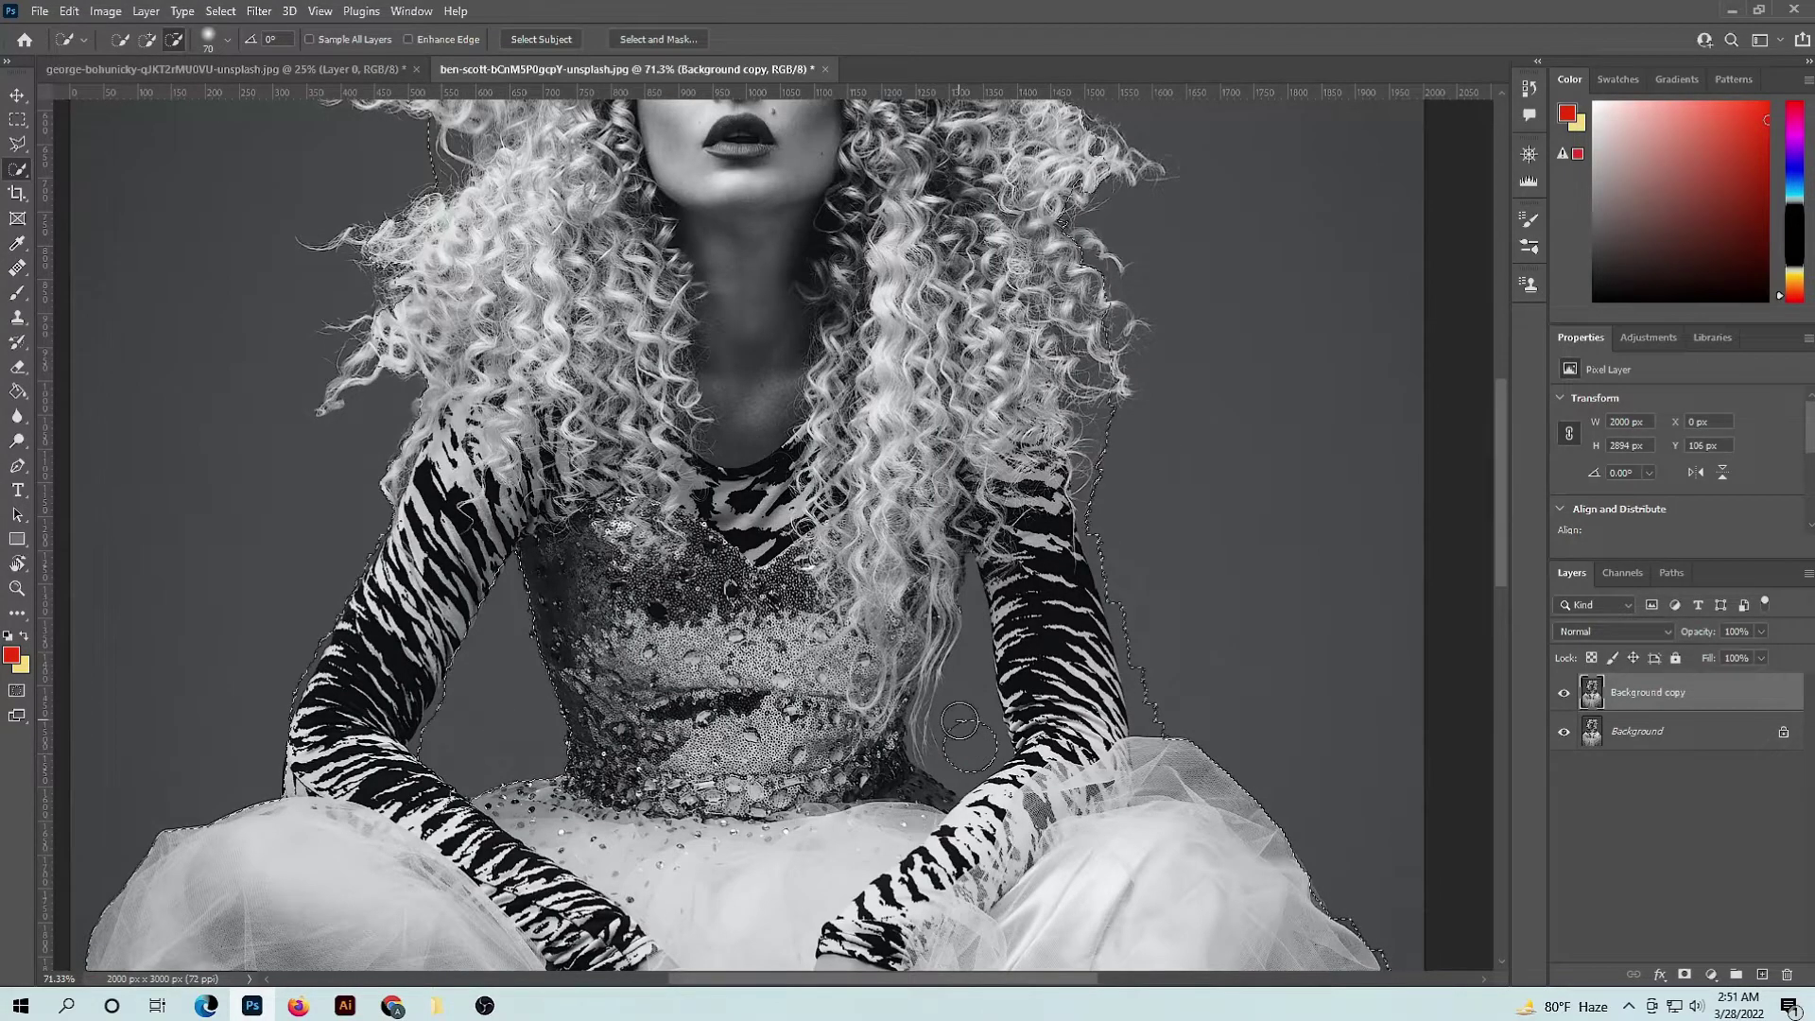
{"action": "left_click_drag", "start_coordinate": [965, 700], "coordinate": [972, 639]}
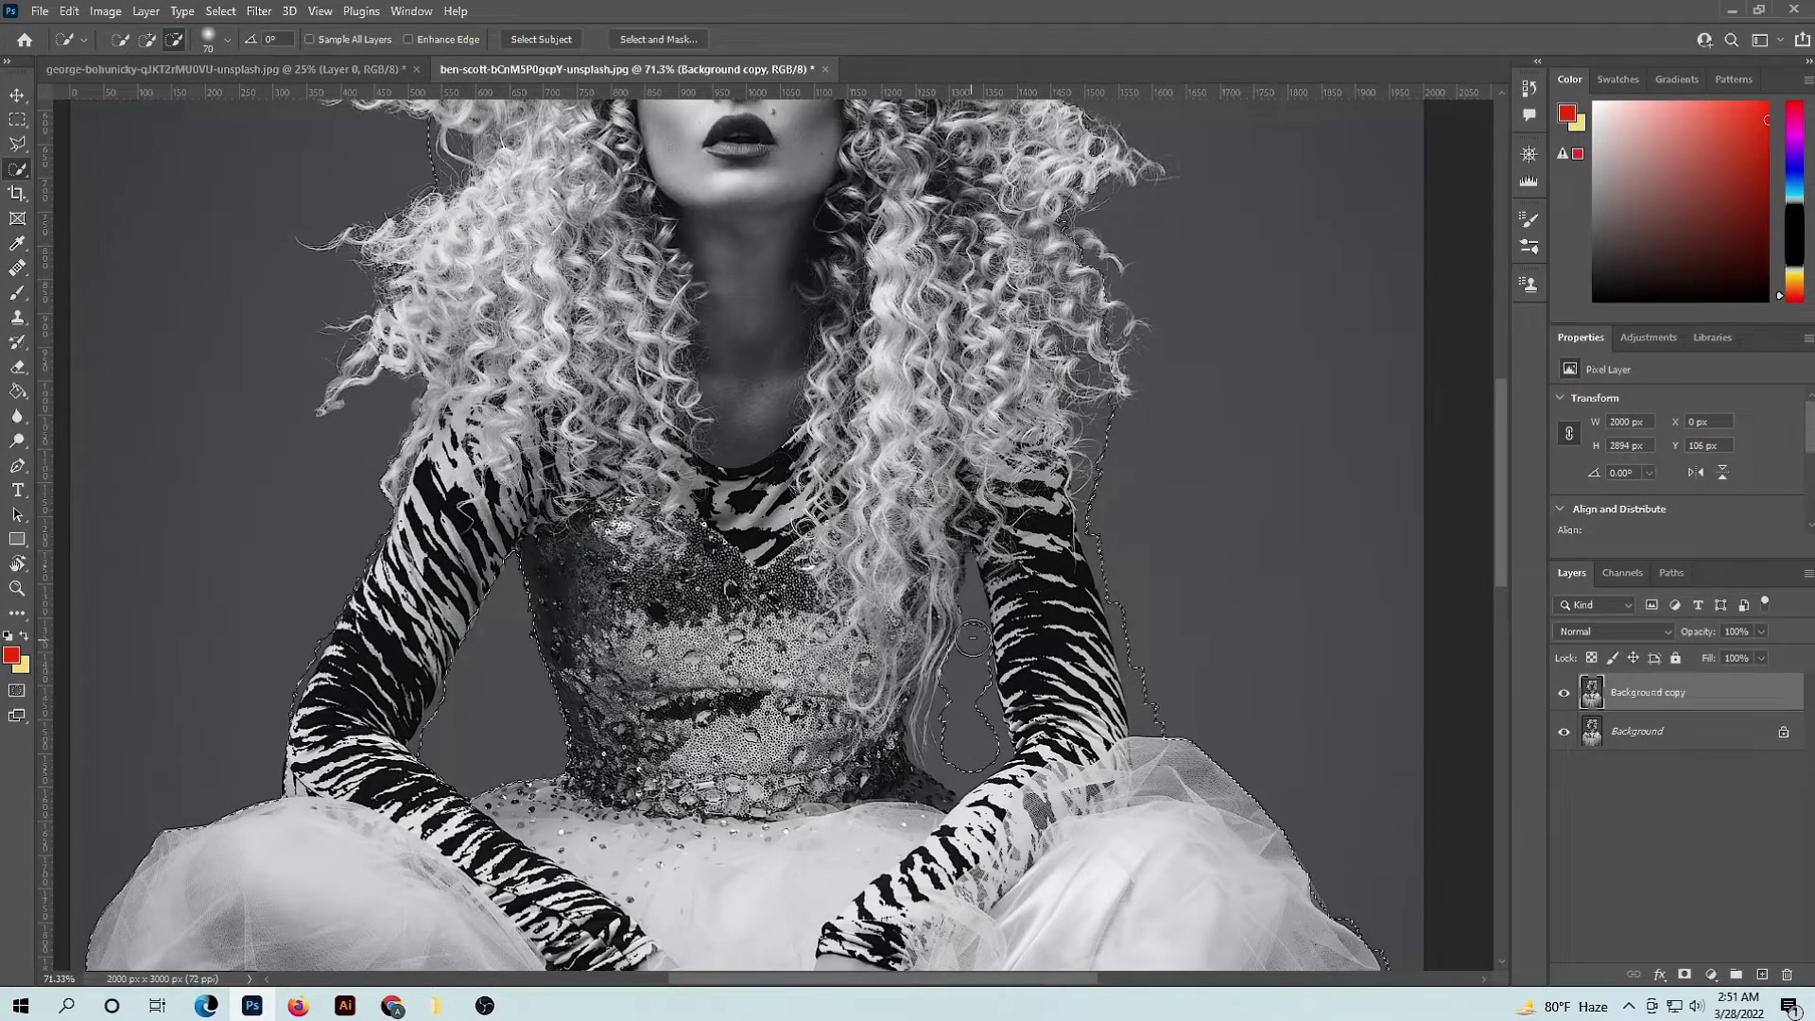
{"action": "key", "text": "bracketleft"}
{"action": "key", "text": "bracketleft"}
{"action": "key", "text": "bracketleft"}
{"action": "left_click_drag", "start_coordinate": [972, 577], "coordinate": [984, 689]}
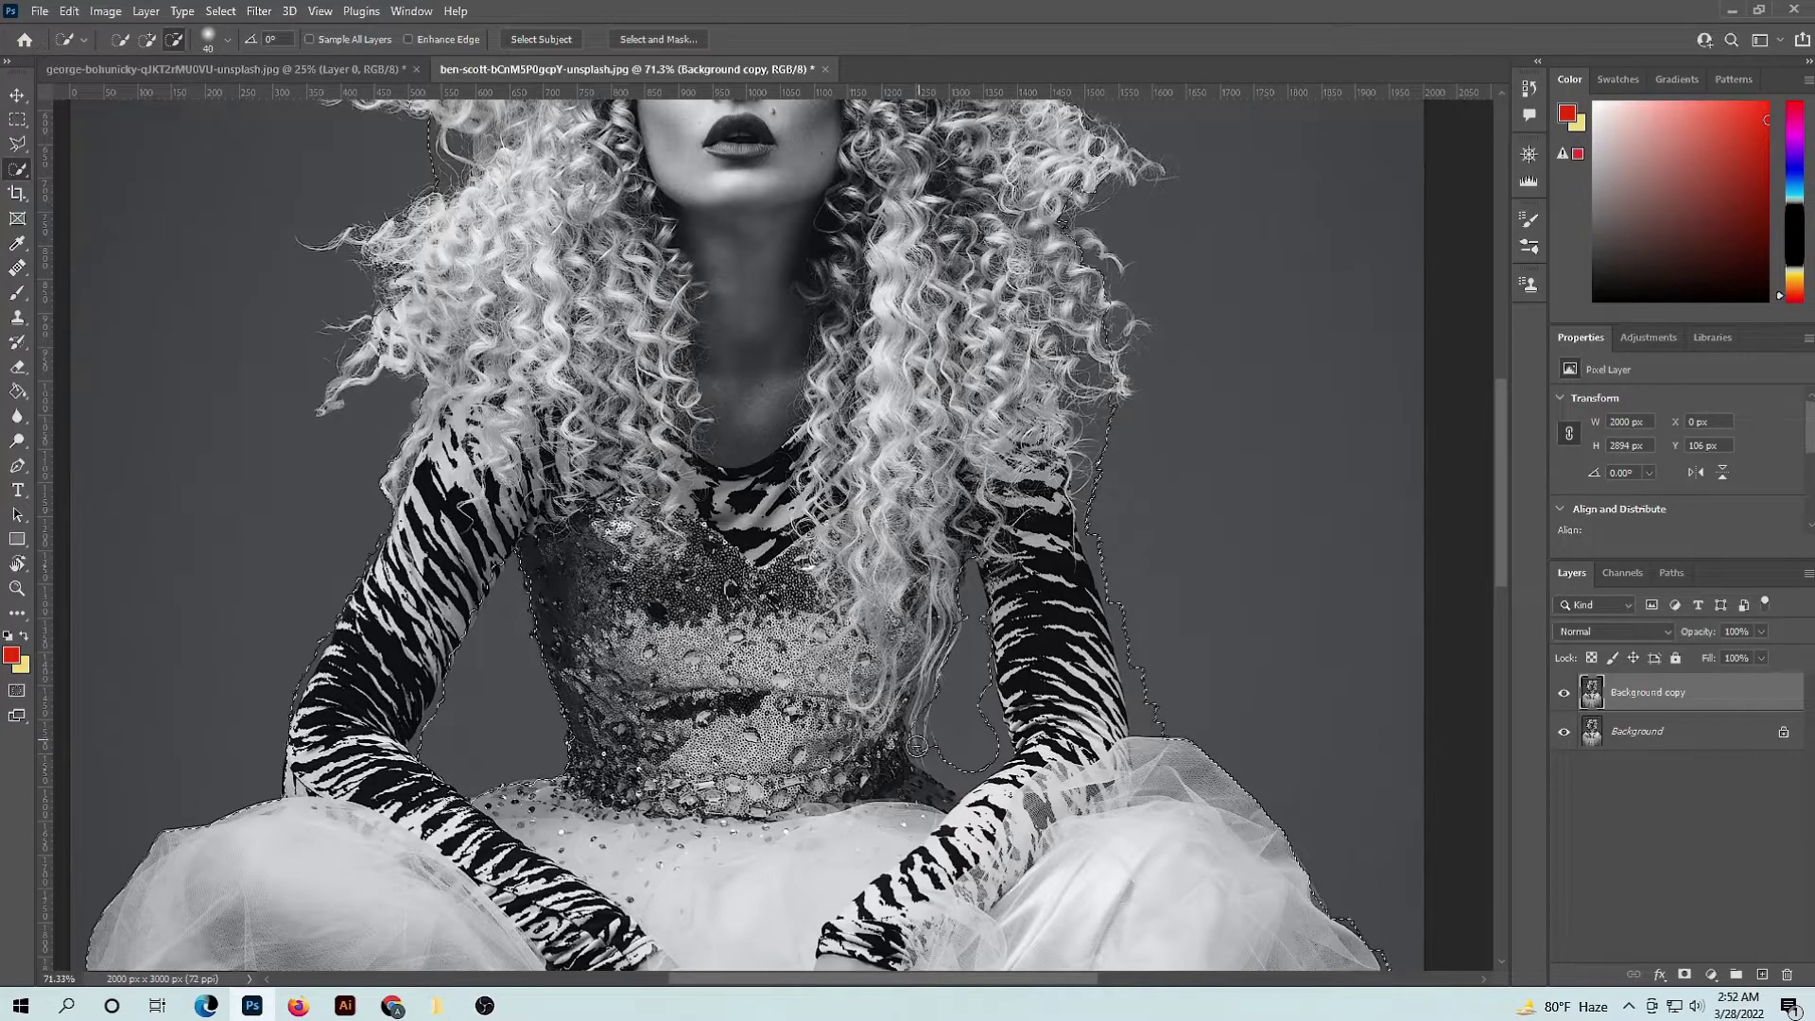
{"action": "left_click_drag", "start_coordinate": [948, 763], "coordinate": [971, 771]}
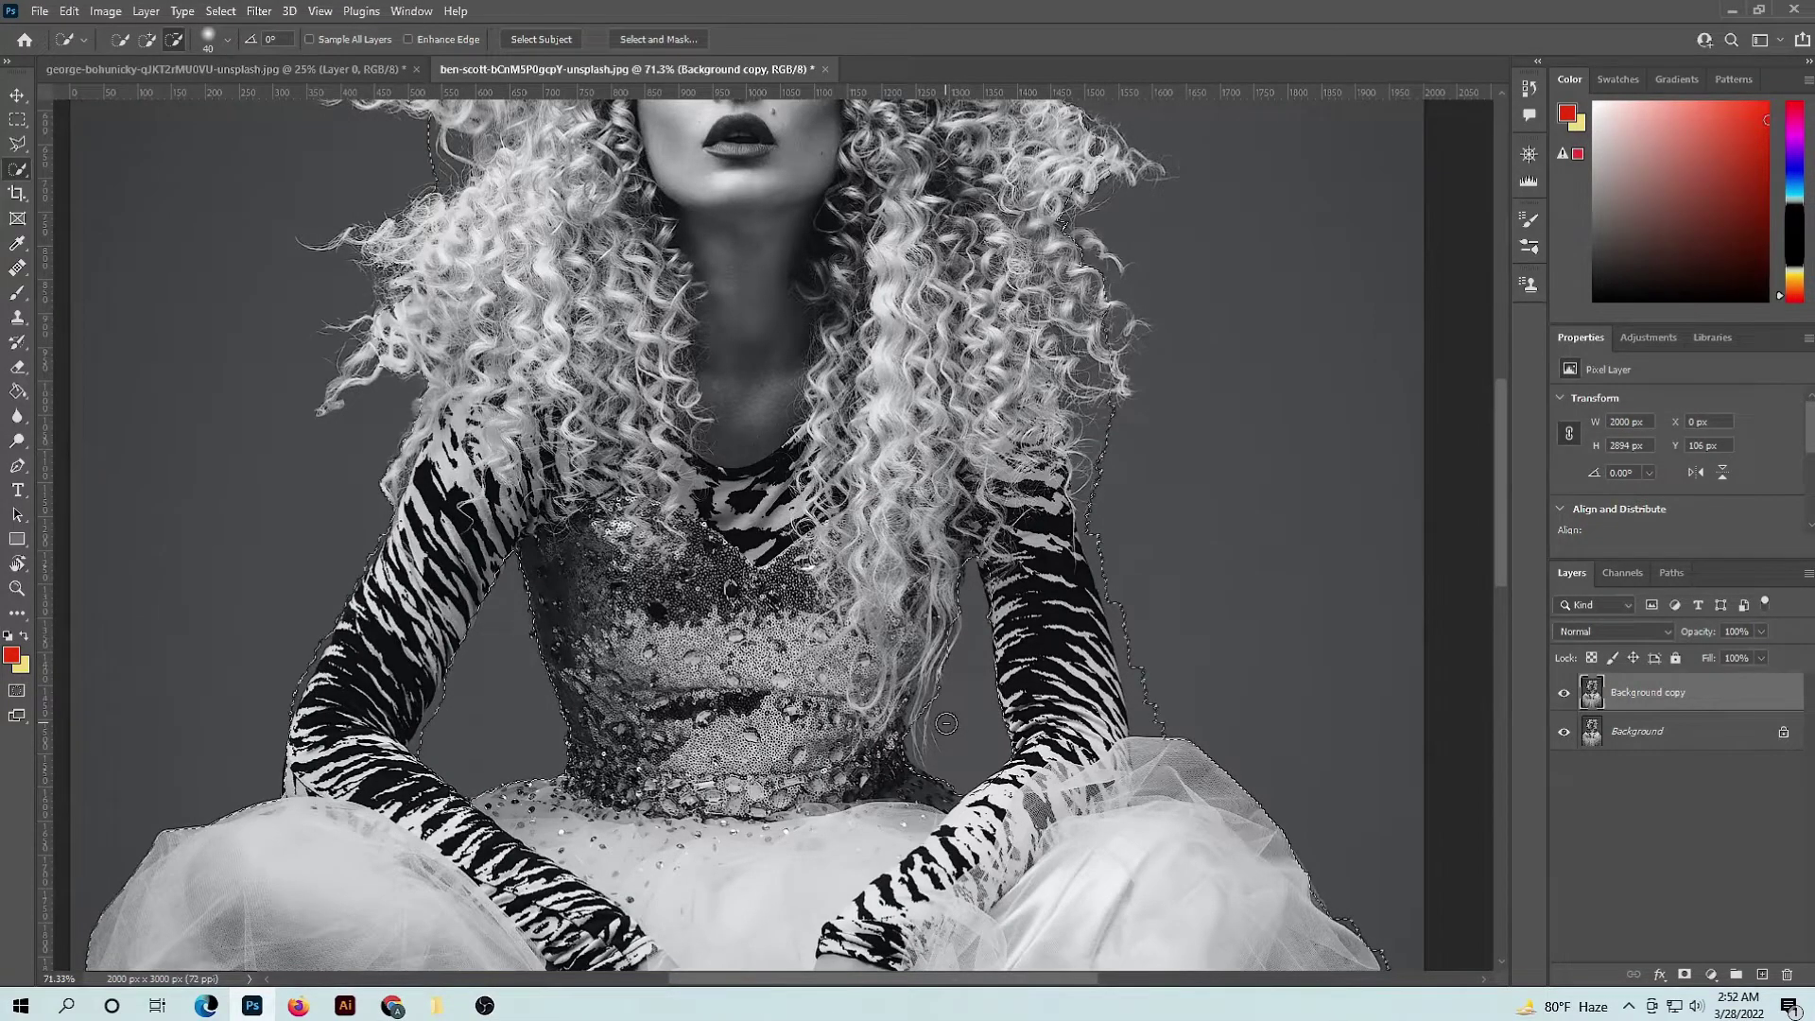
{"action": "scroll", "coordinate": [946, 723], "scroll_direction": "down", "scroll_amount": 1, "text": "alt"}
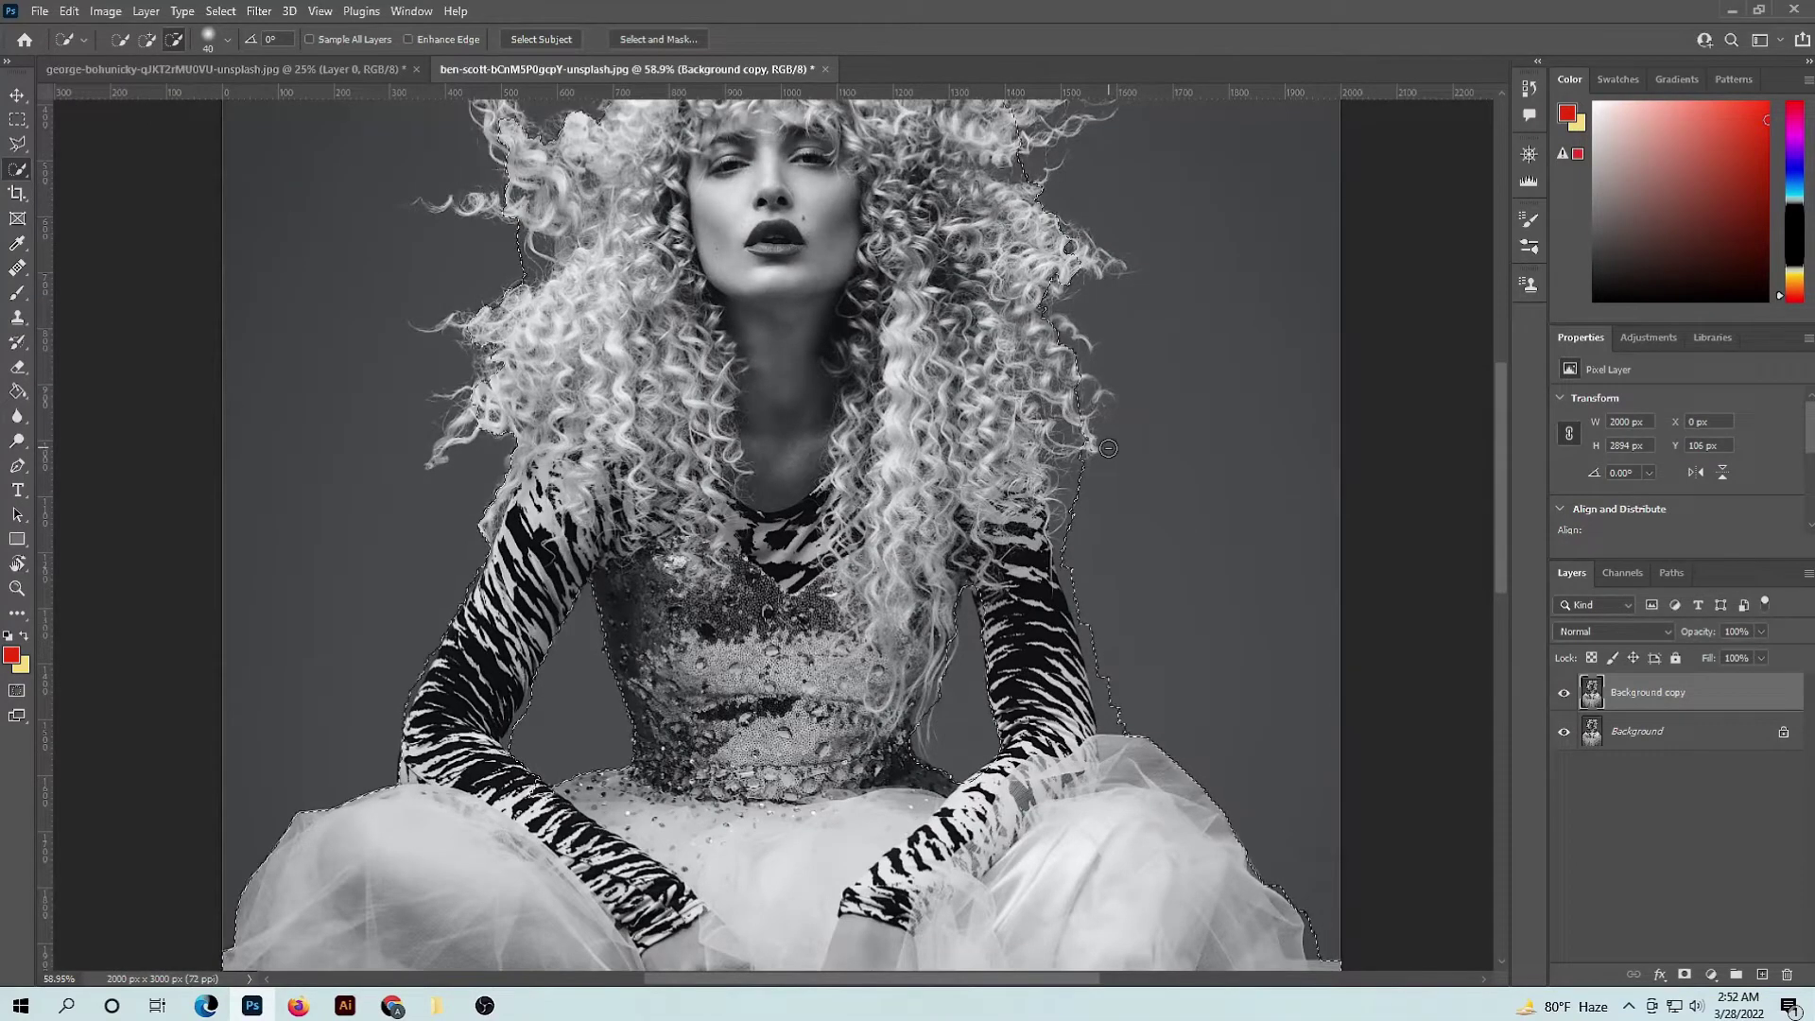
- Add the missed hair areas on the right back into the selection
{"action": "left_click", "coordinate": [146, 38]}
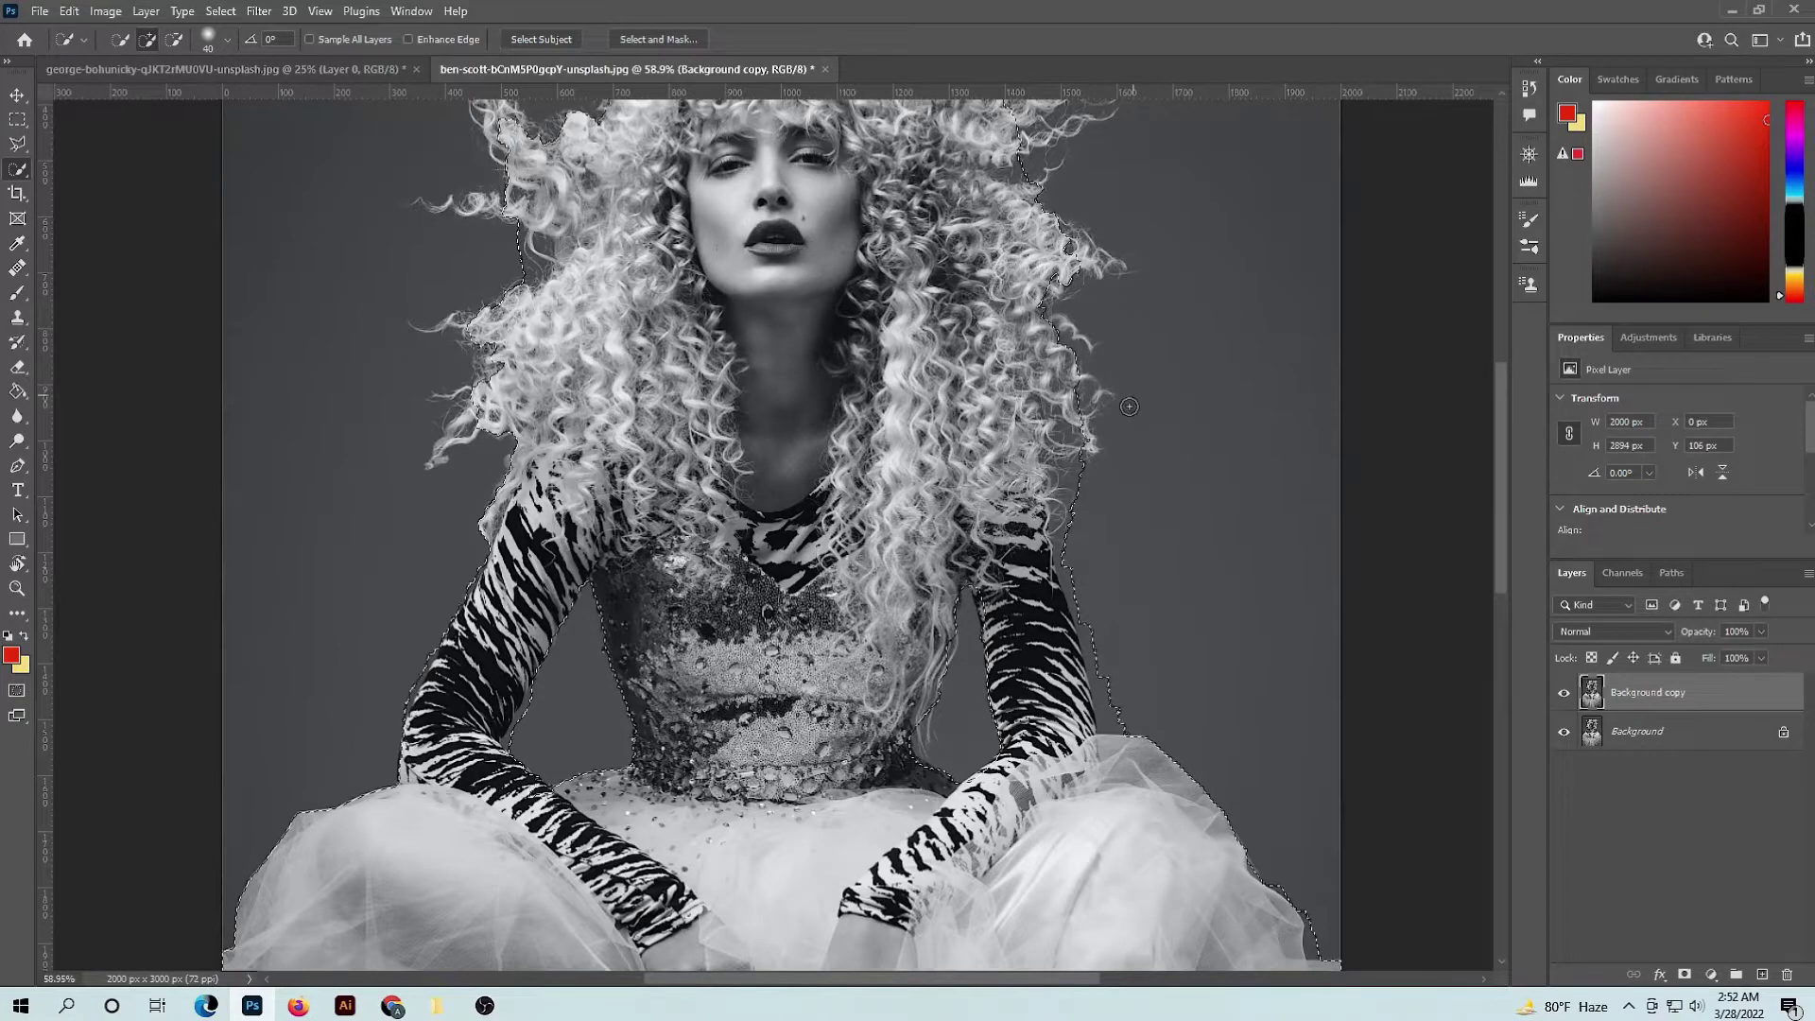
{"action": "left_click_drag", "start_coordinate": [1105, 450], "coordinate": [1089, 484]}
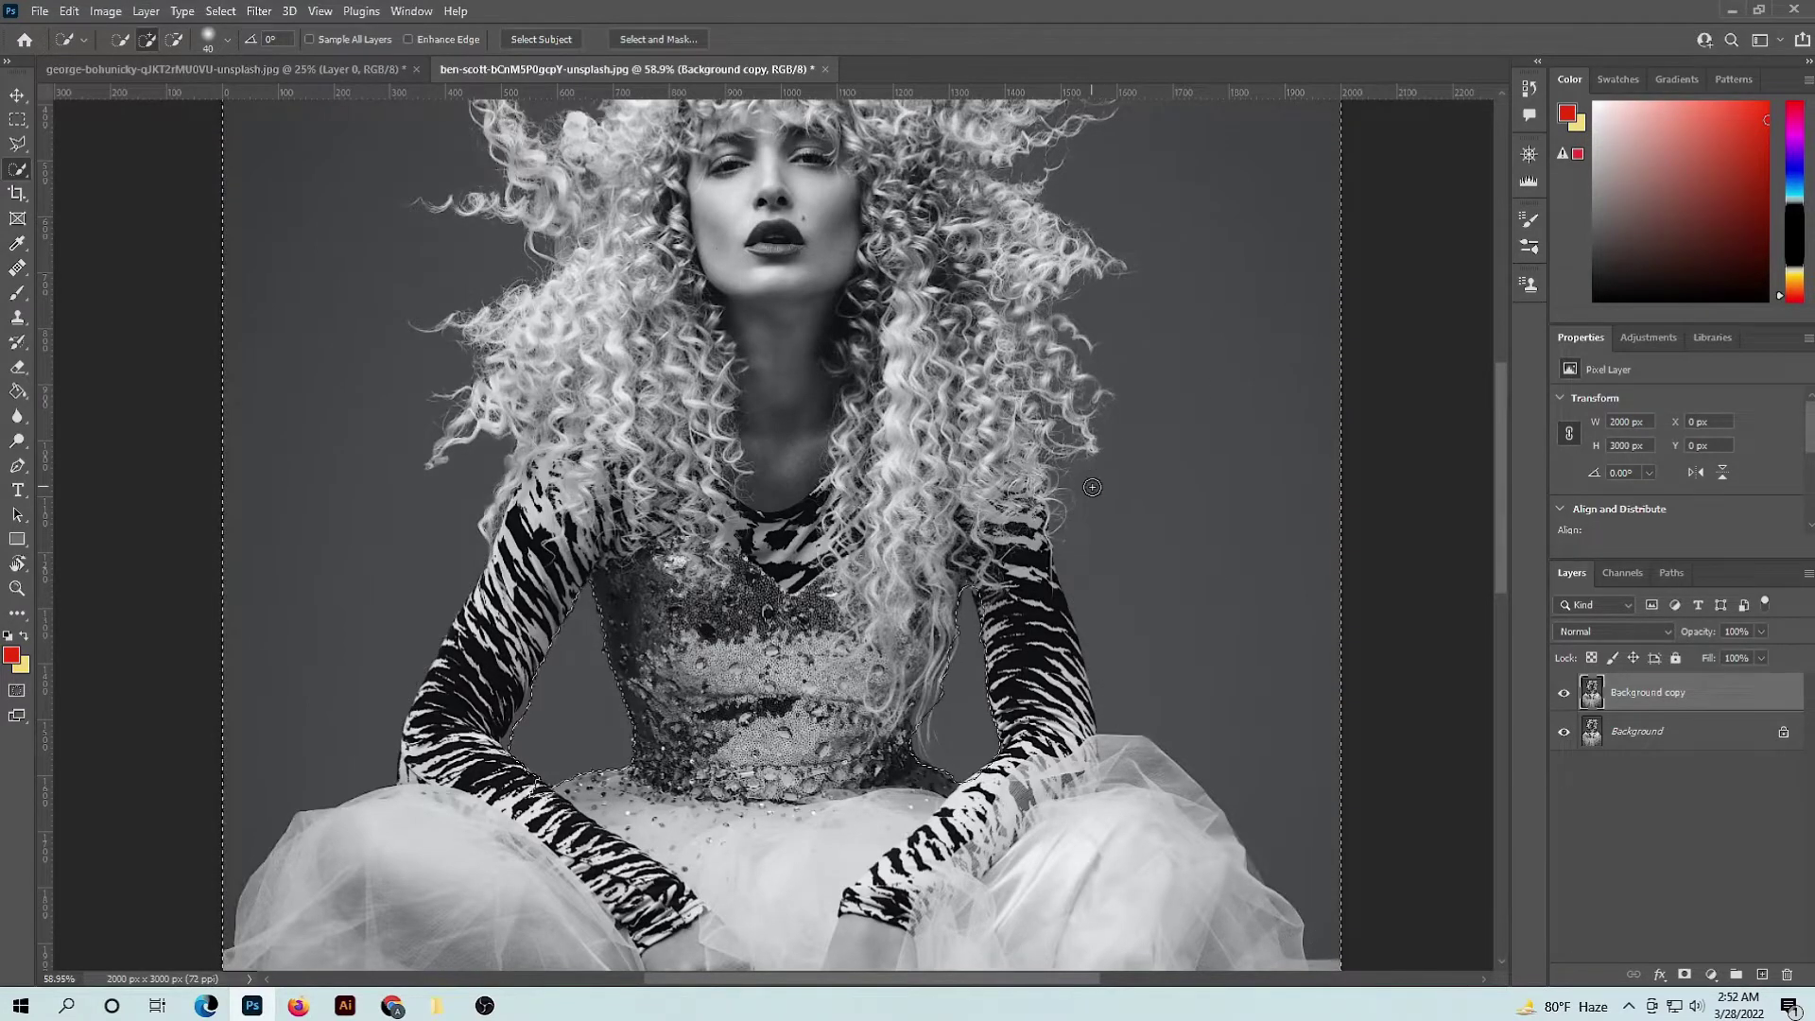
{"action": "scroll", "coordinate": [1091, 485], "scroll_direction": "down", "scroll_amount": 1}
{"action": "scroll", "coordinate": [1092, 485], "scroll_direction": "down", "scroll_amount": 1}
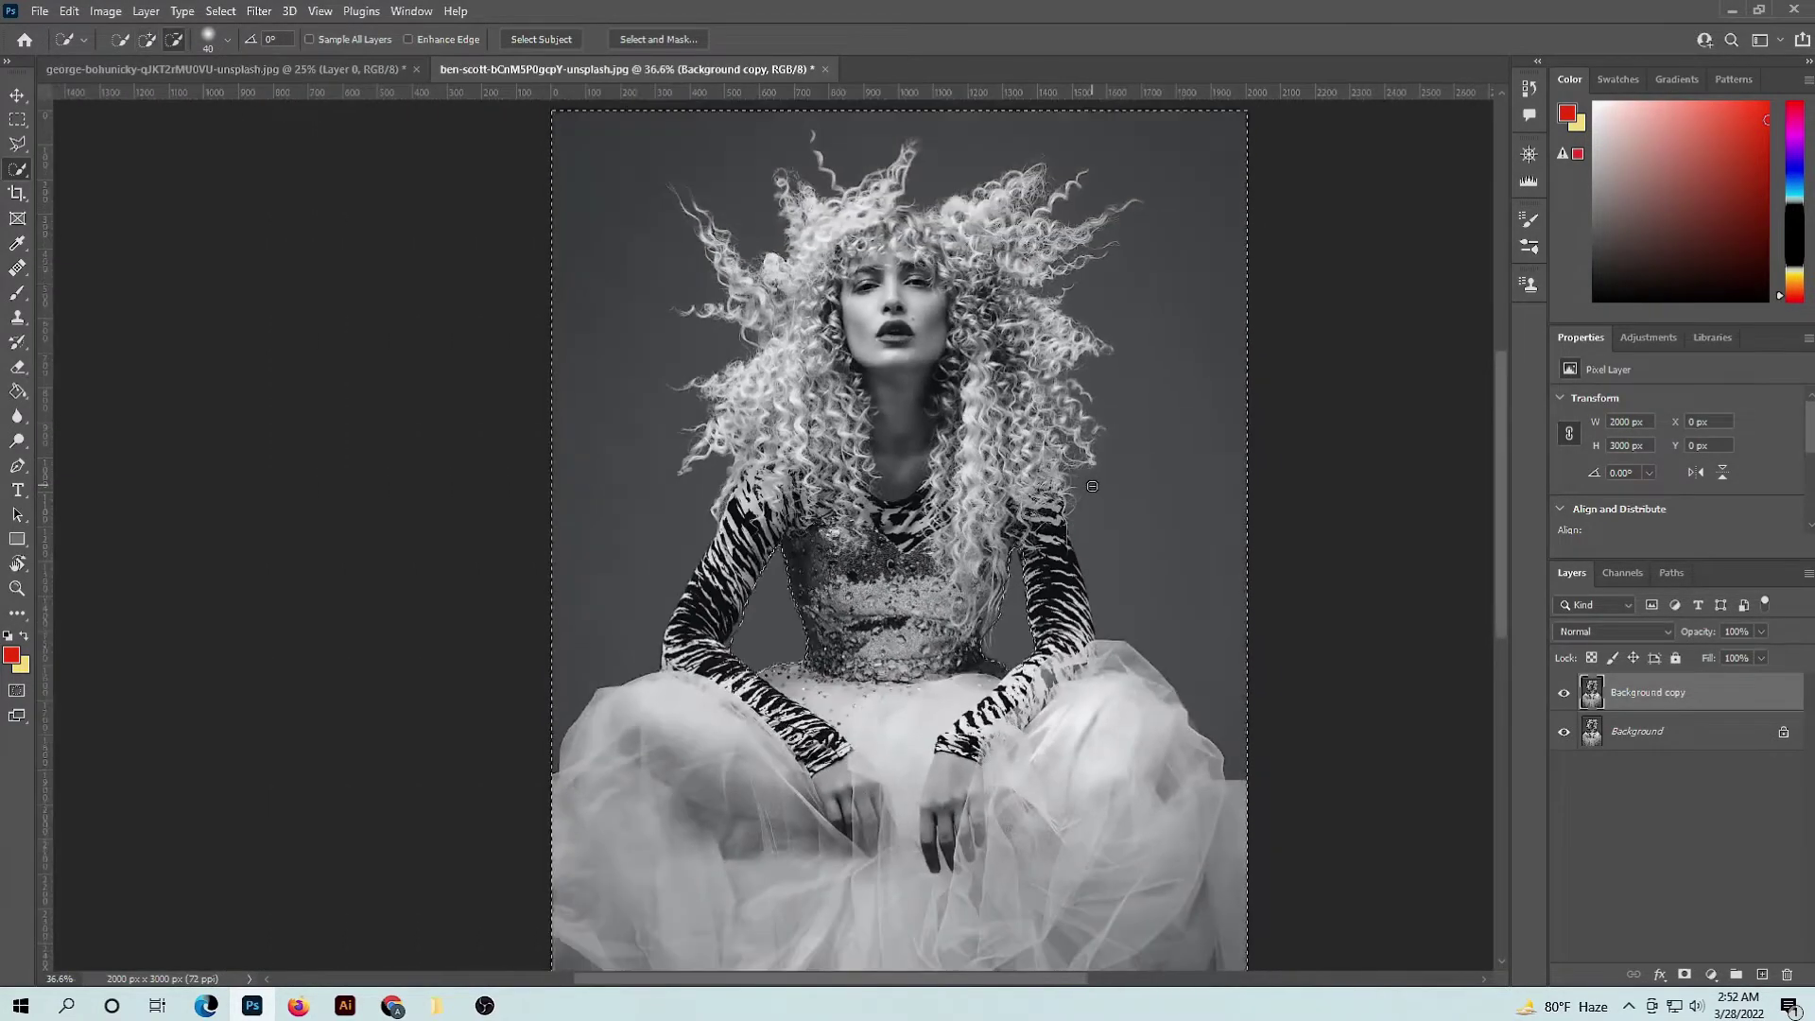
{"action": "scroll", "coordinate": [1092, 486], "scroll_direction": "down", "scroll_amount": 1}
{"action": "left_click_drag", "start_coordinate": [1091, 486], "coordinate": [982, 570]}
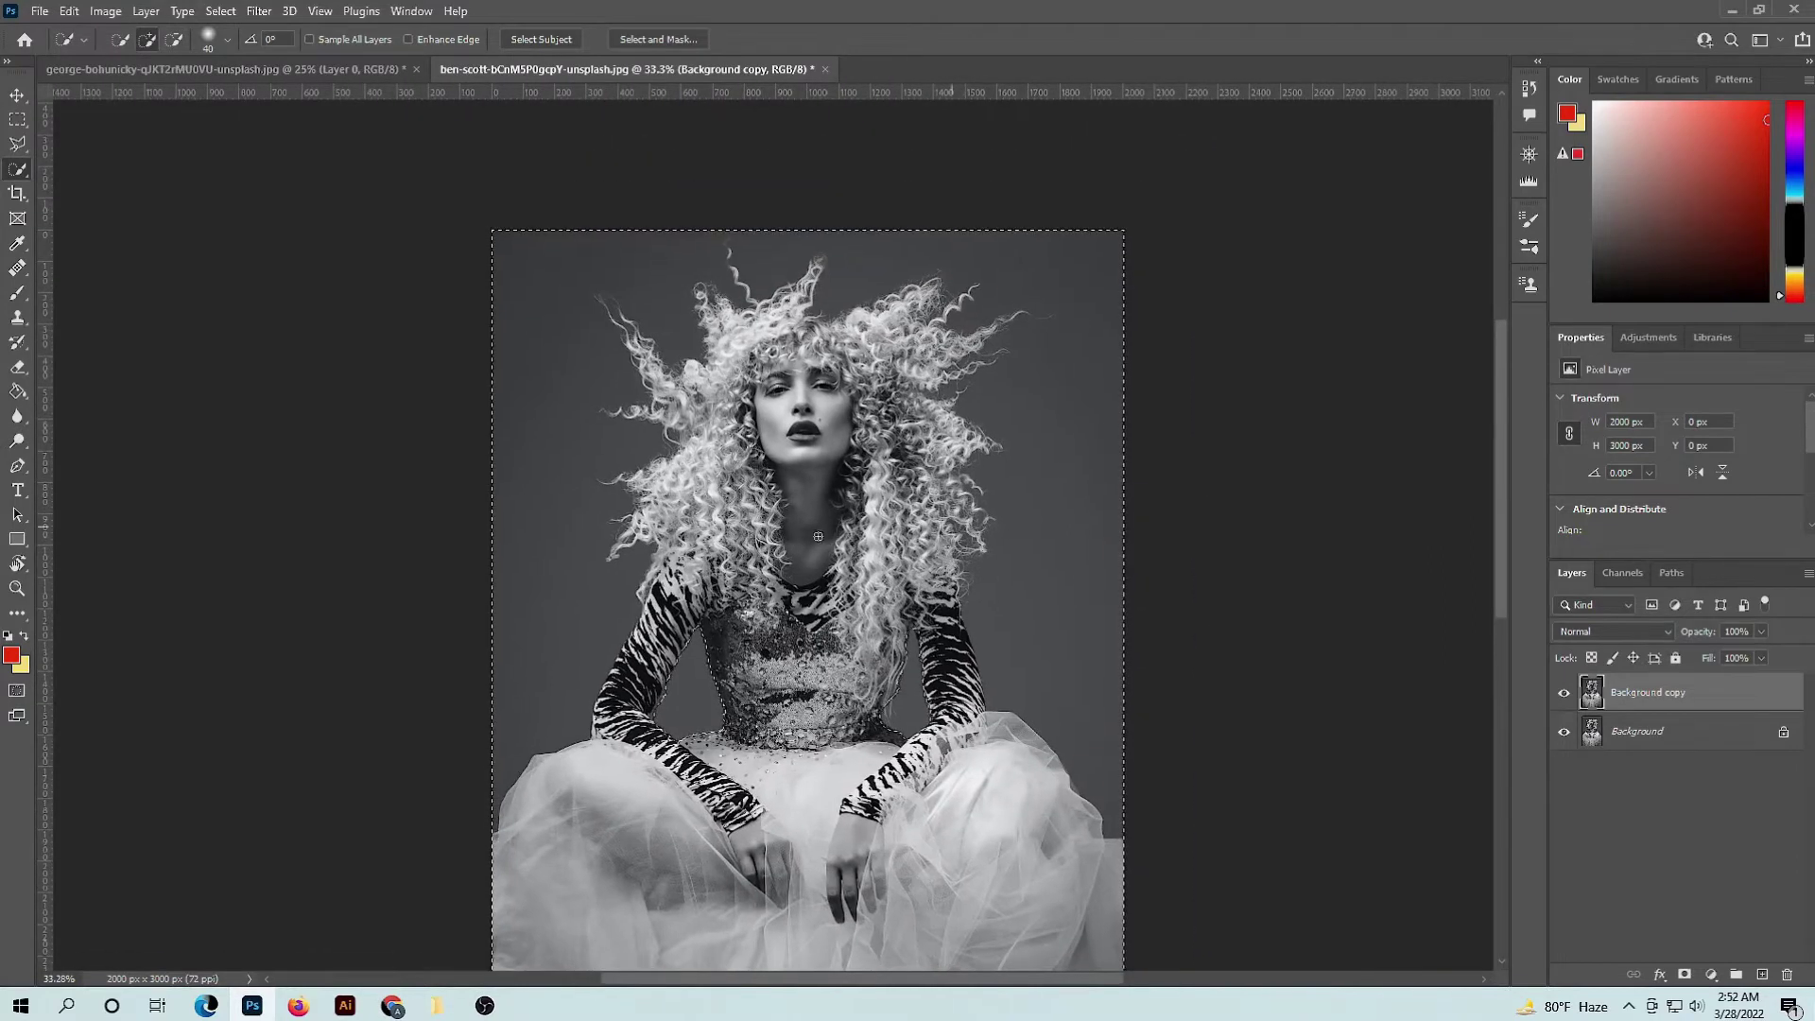
- Subtract the top-left, left-strip and upper-right background areas from the selection
{"action": "left_click", "coordinate": [174, 39]}
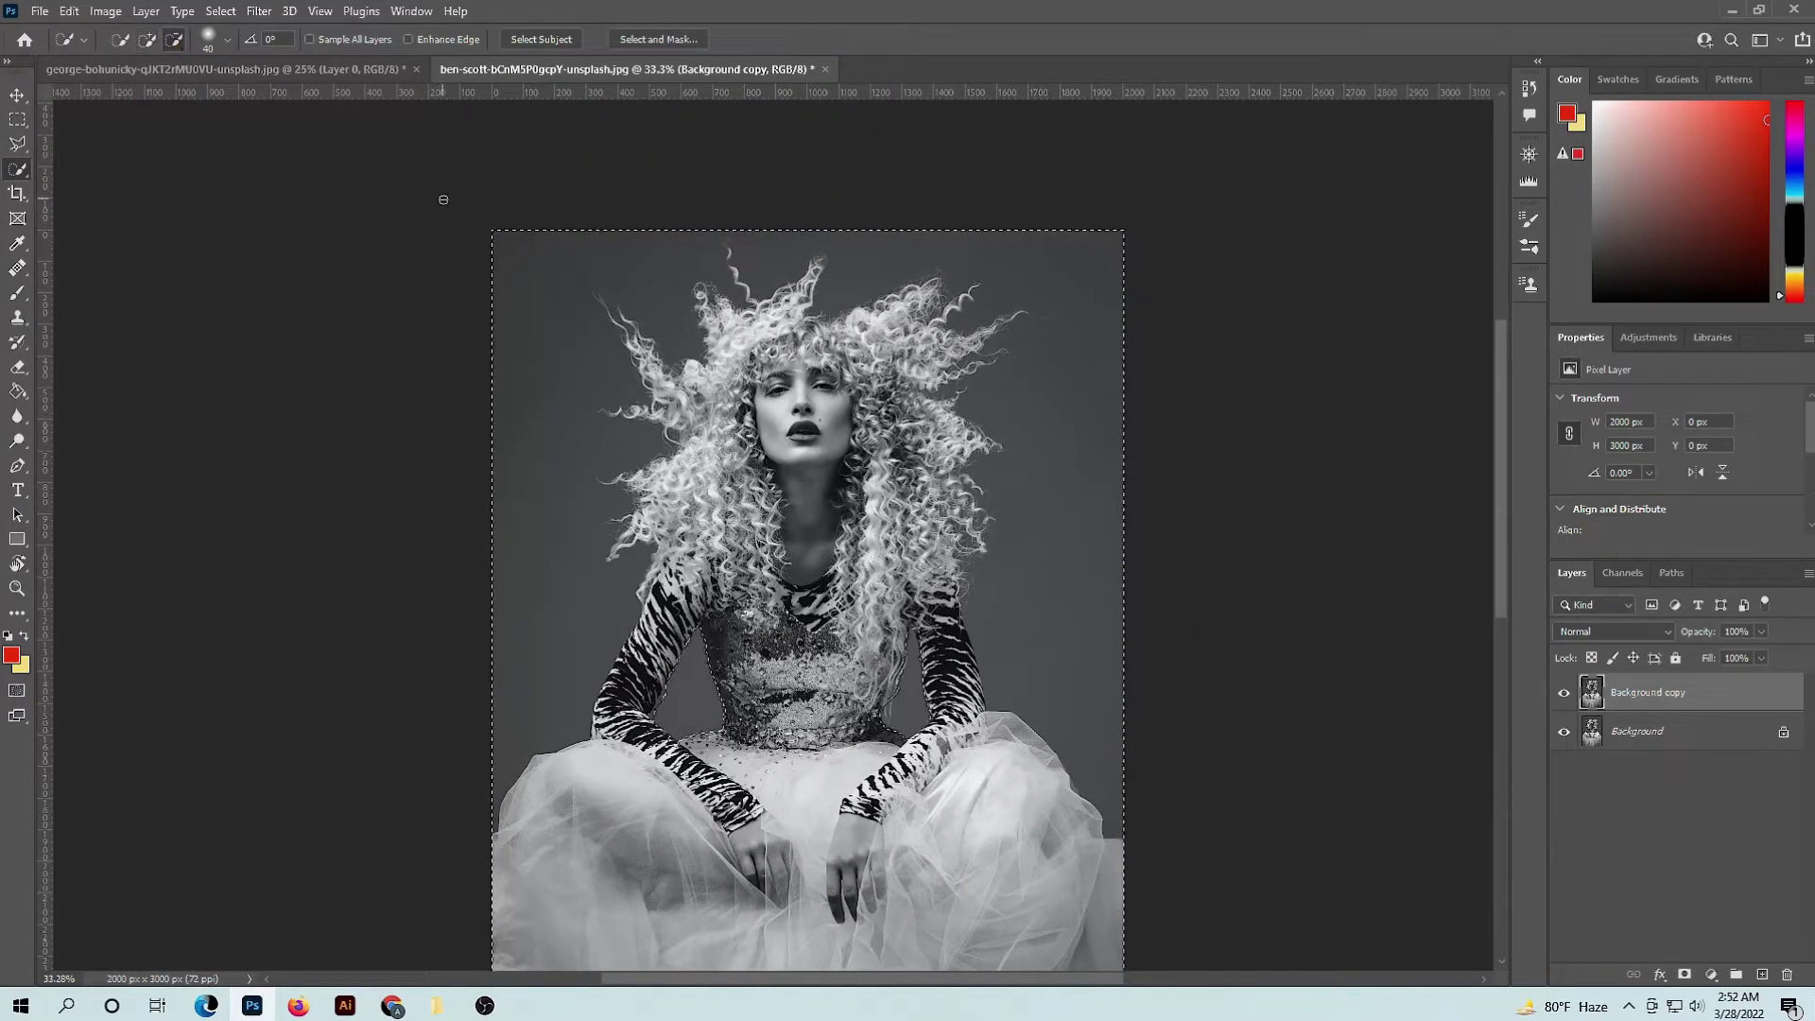
{"action": "left_click_drag", "start_coordinate": [494, 236], "coordinate": [616, 354]}
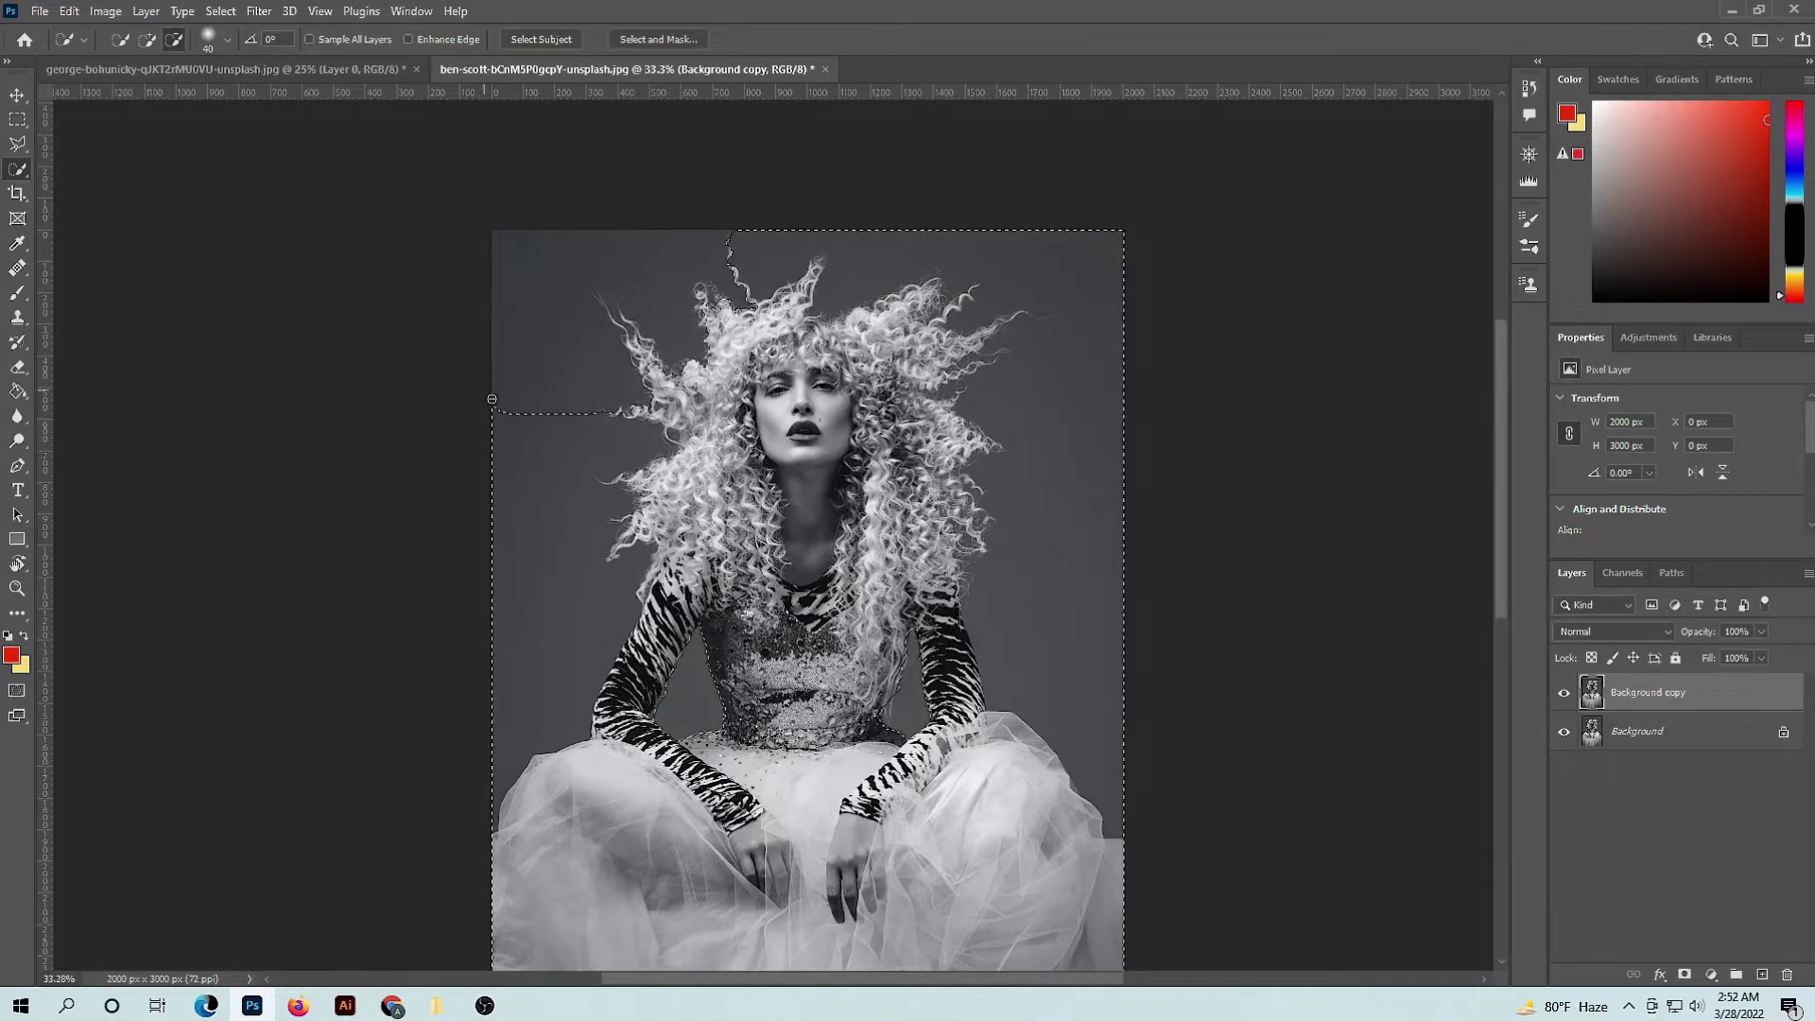
{"action": "left_click_drag", "start_coordinate": [491, 399], "coordinate": [541, 502]}
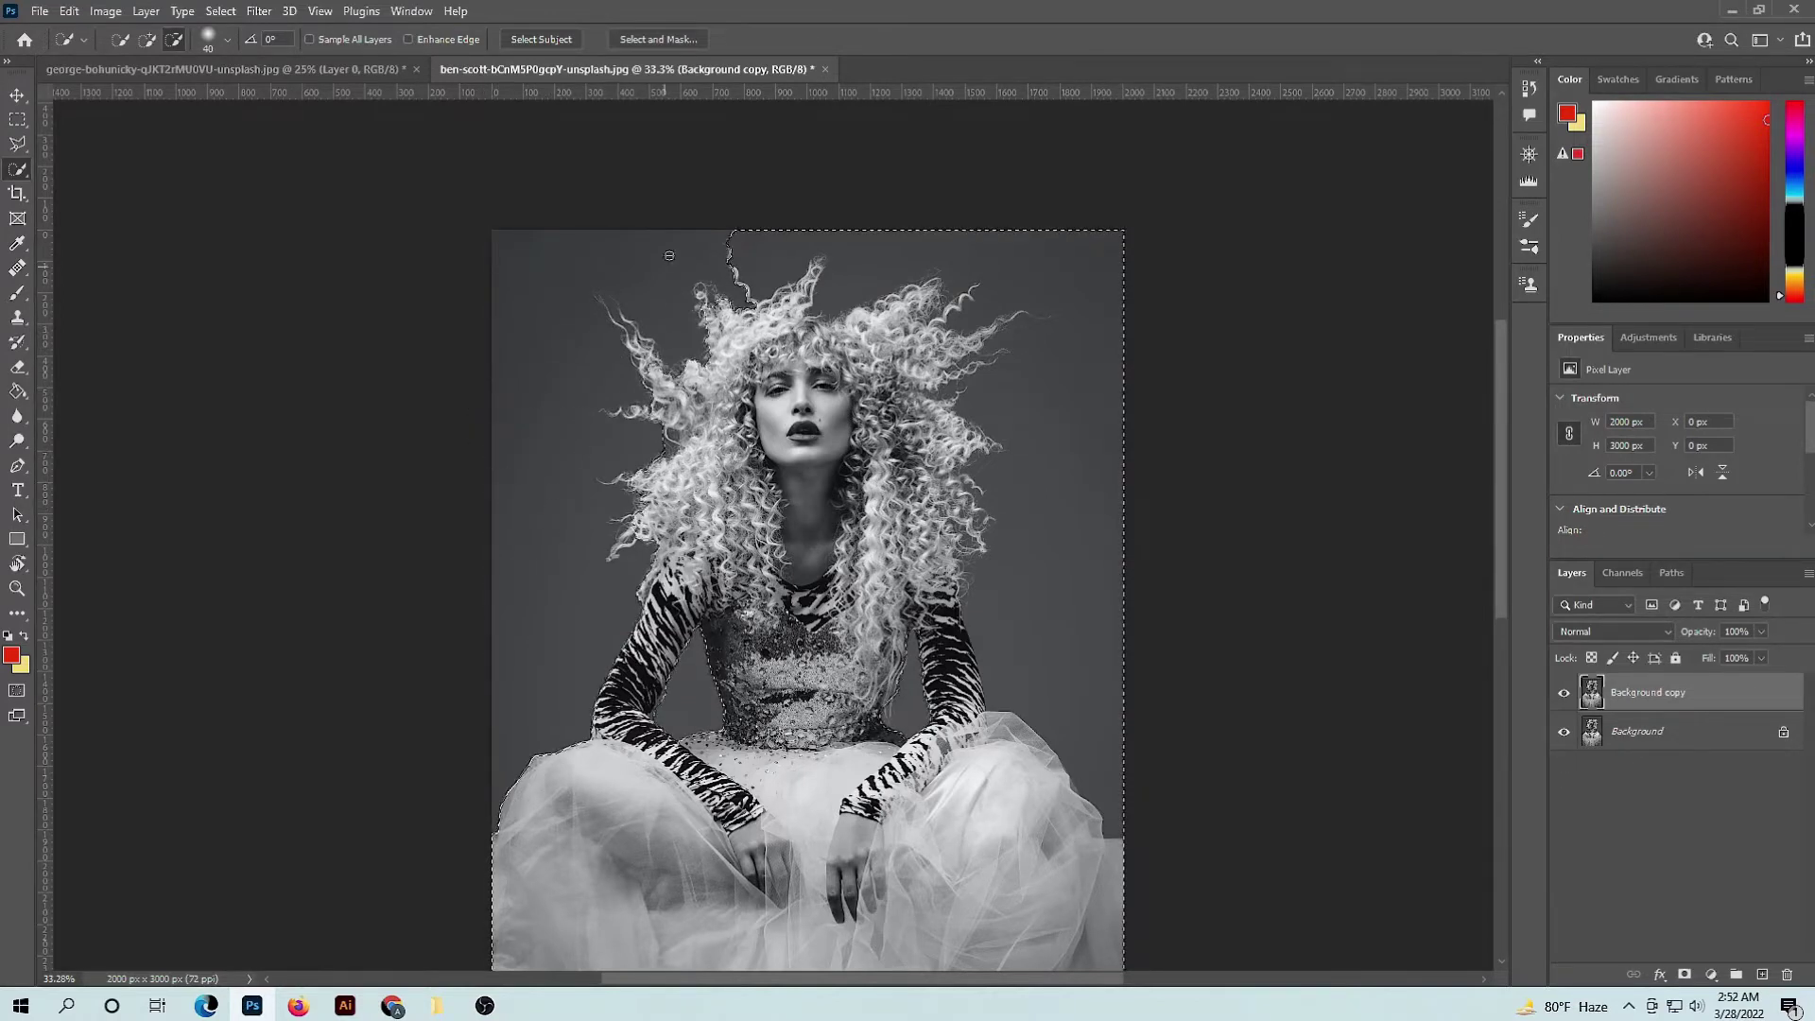
{"action": "mouse_move", "coordinate": [919, 241]}
{"action": "left_mouse_down"}
{"action": "mouse_move", "coordinate": [1064, 551]}
{"action": "mouse_move", "coordinate": [1061, 638]}
{"action": "left_mouse_up"}
{"action": "left_click_drag", "start_coordinate": [1002, 571], "coordinate": [995, 558]}
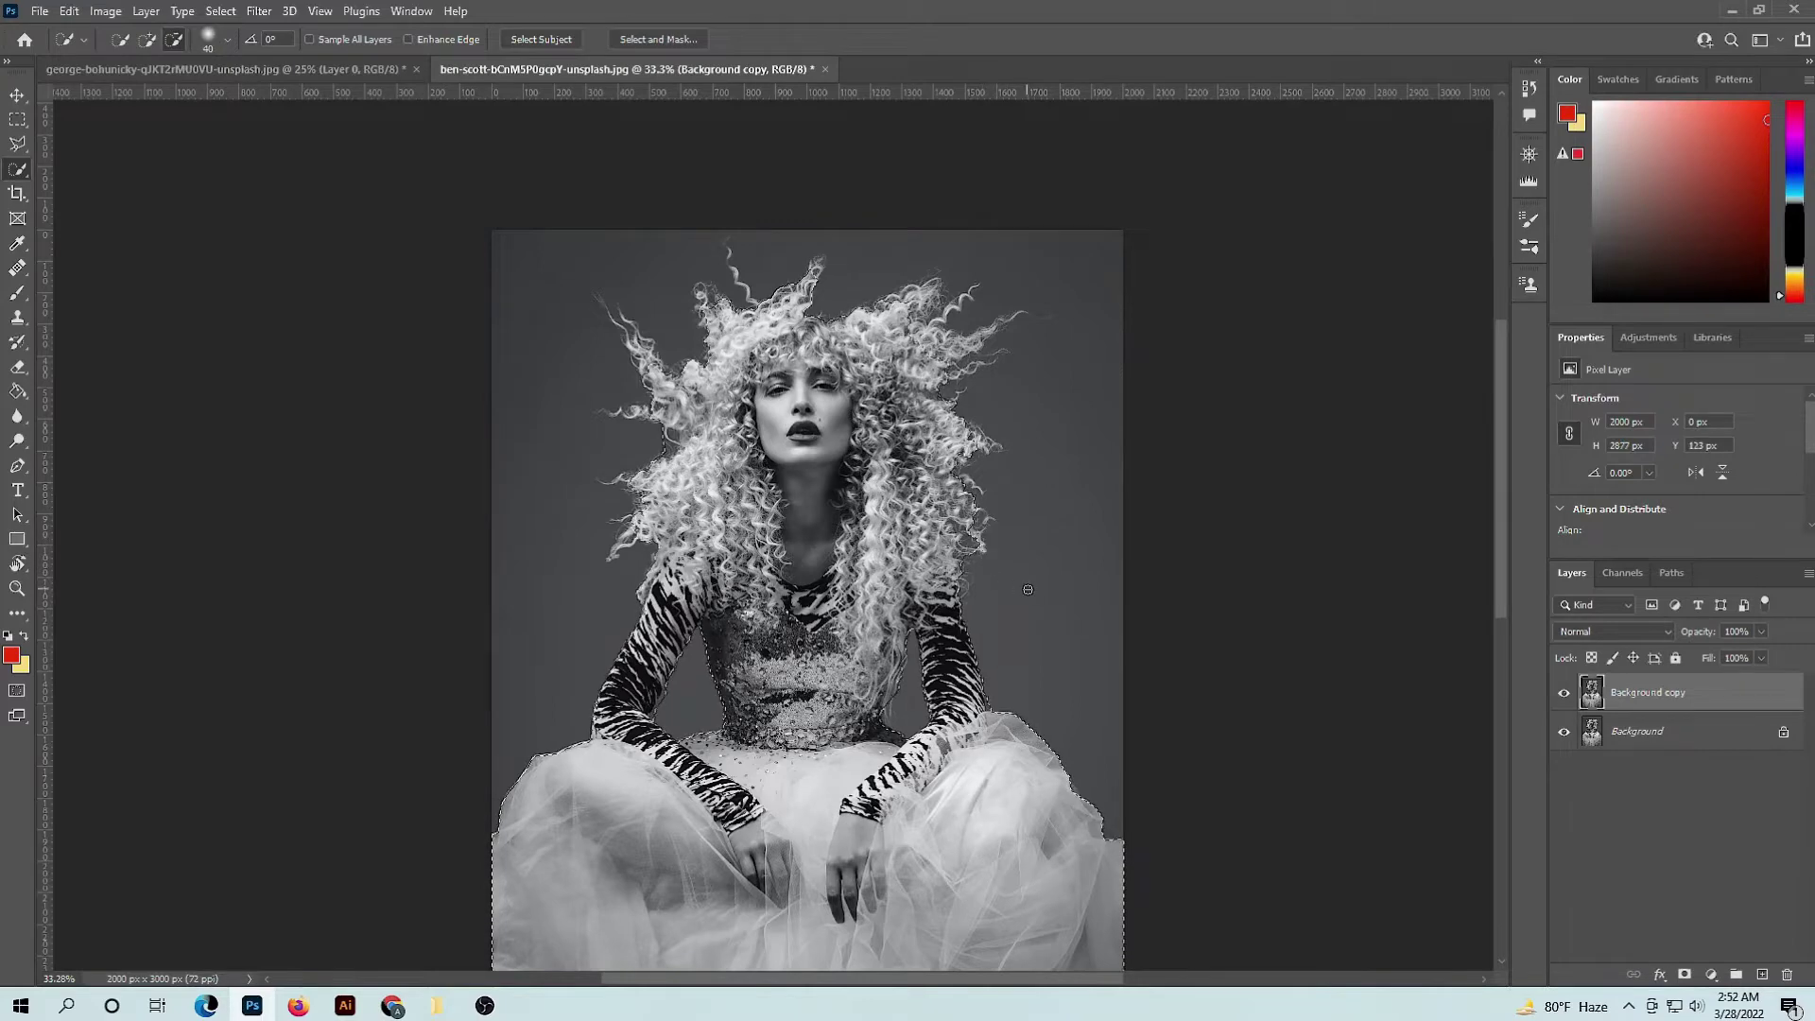
{"action": "scroll", "coordinate": [798, 673], "scroll_direction": "up", "scroll_amount": 2}
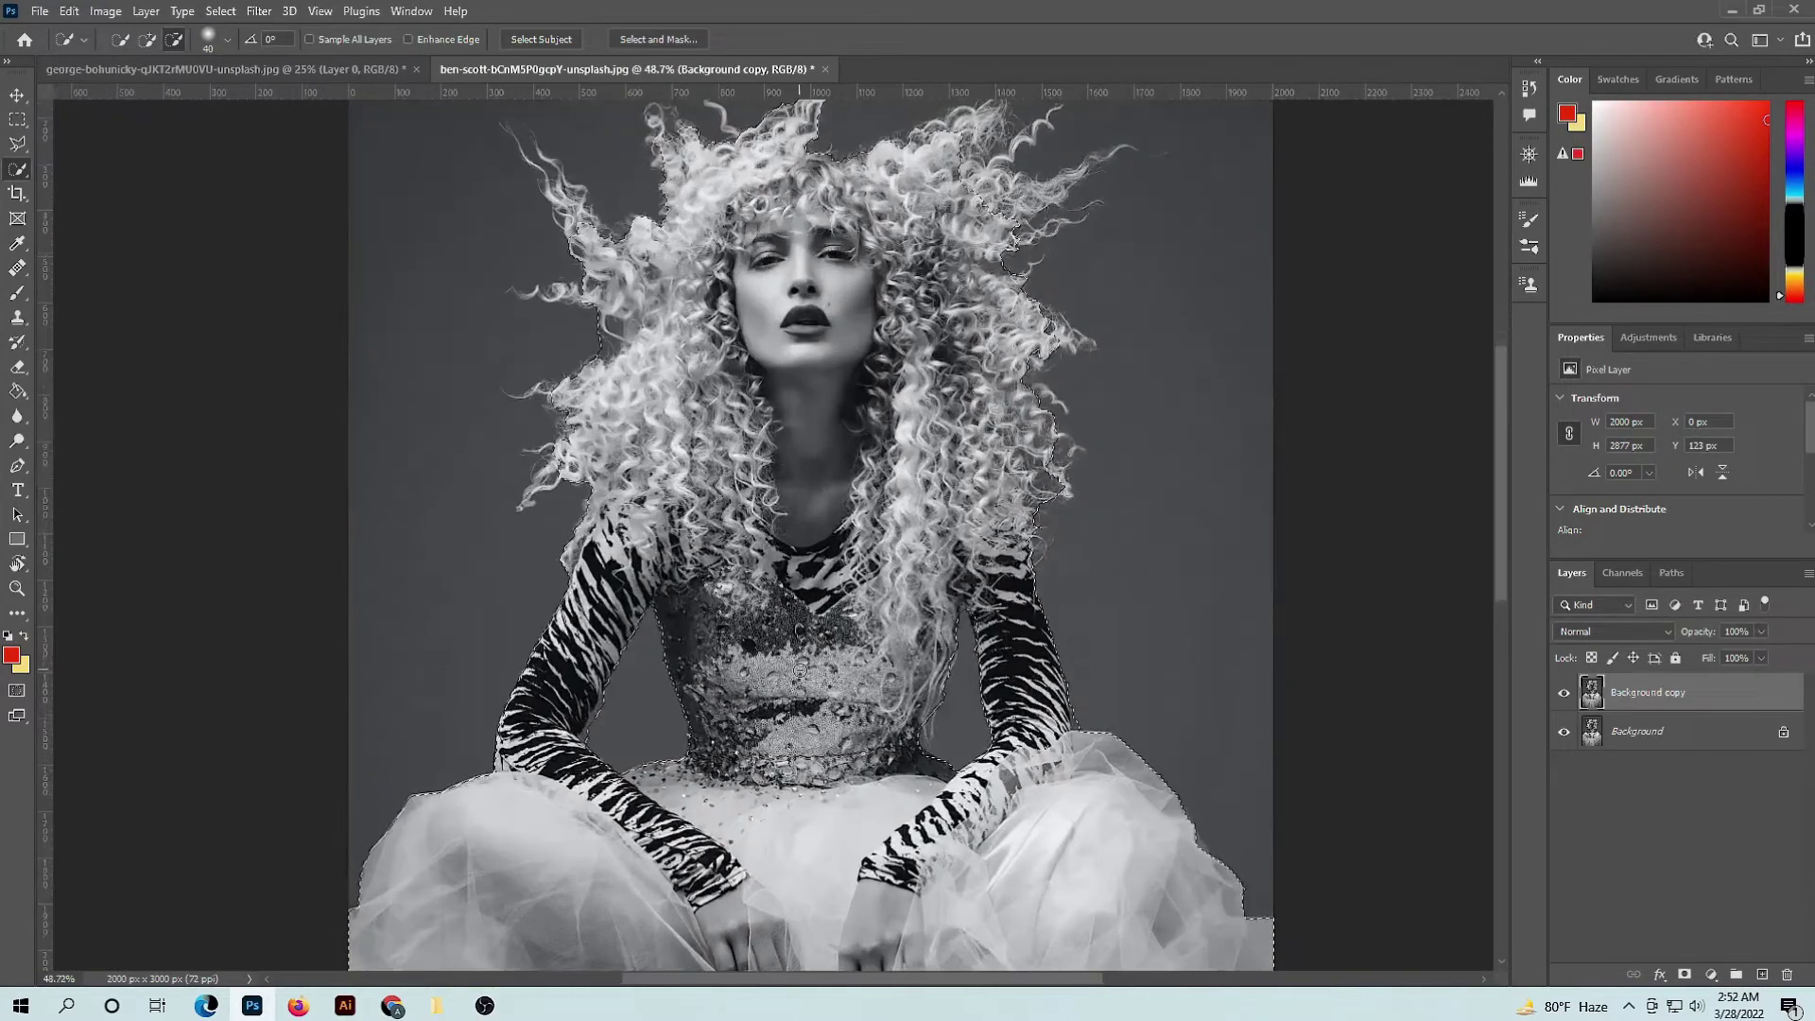
{"action": "scroll", "coordinate": [799, 671], "scroll_direction": "up", "scroll_amount": 3}
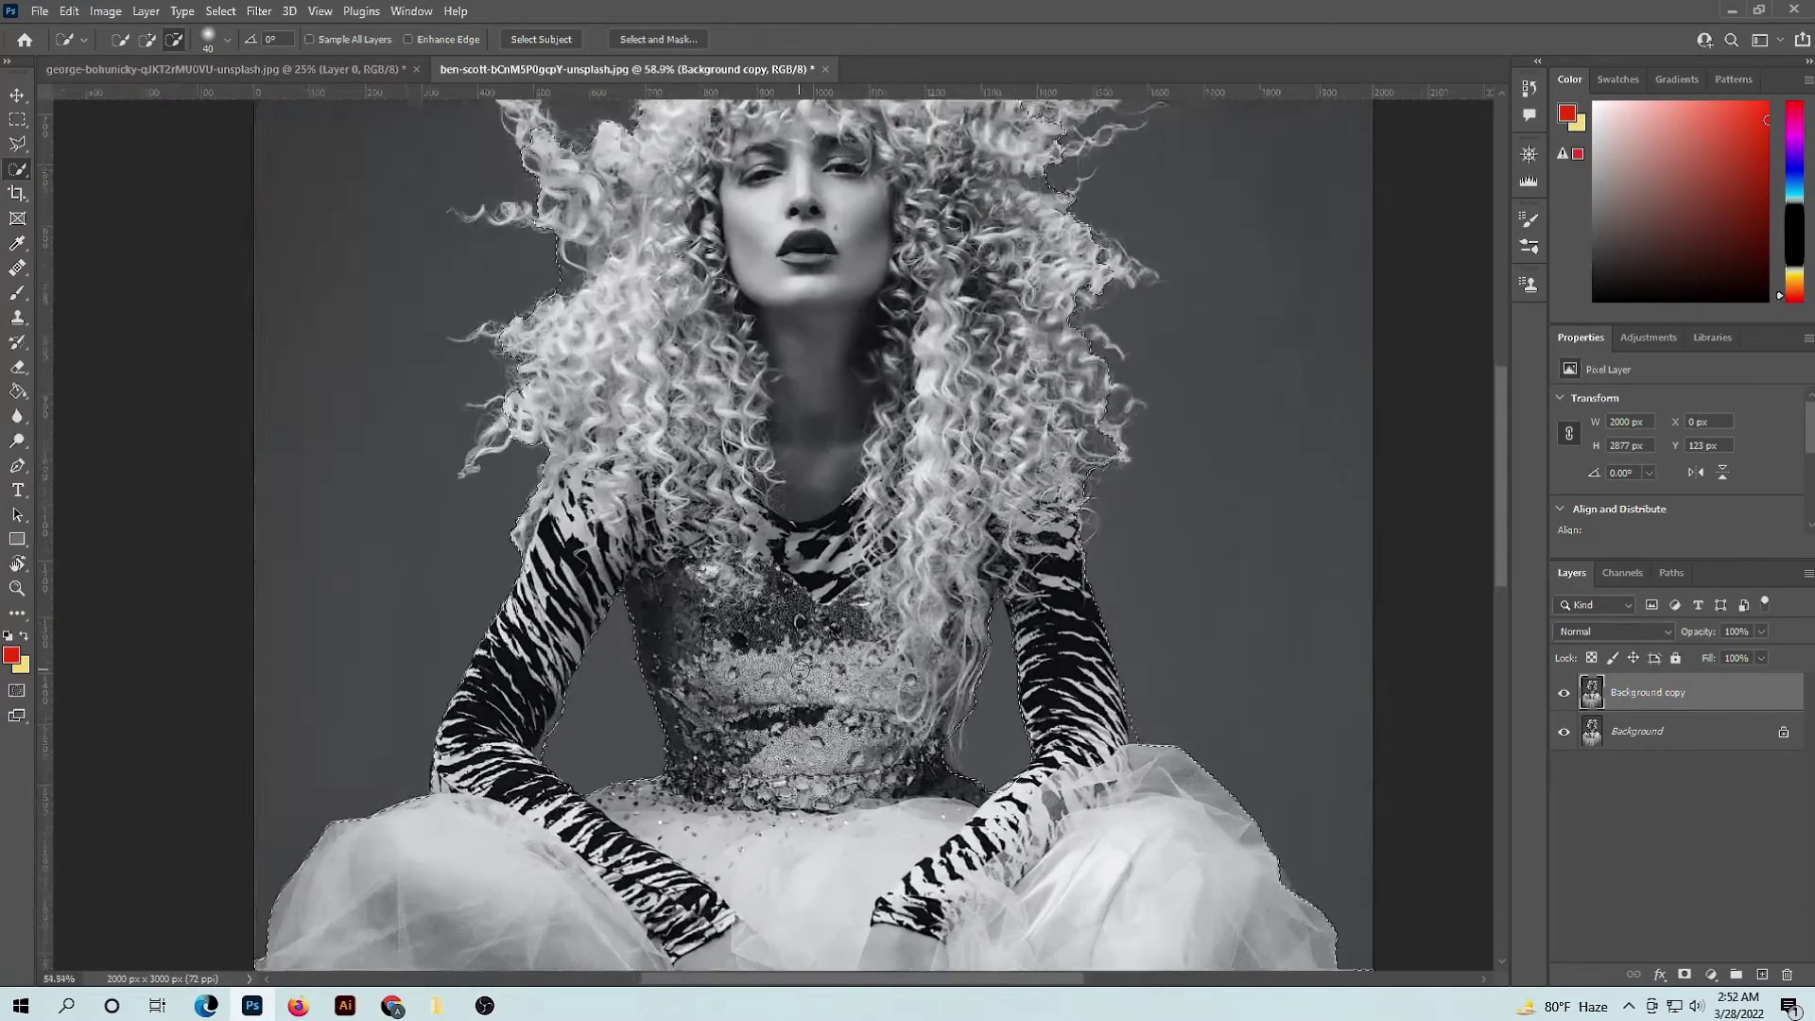
{"action": "scroll", "coordinate": [799, 673], "scroll_direction": "down", "scroll_amount": 2}
{"action": "scroll", "coordinate": [799, 673], "scroll_direction": "down", "scroll_amount": 1}
{"action": "scroll", "coordinate": [799, 672], "scroll_direction": "down", "scroll_amount": 1}
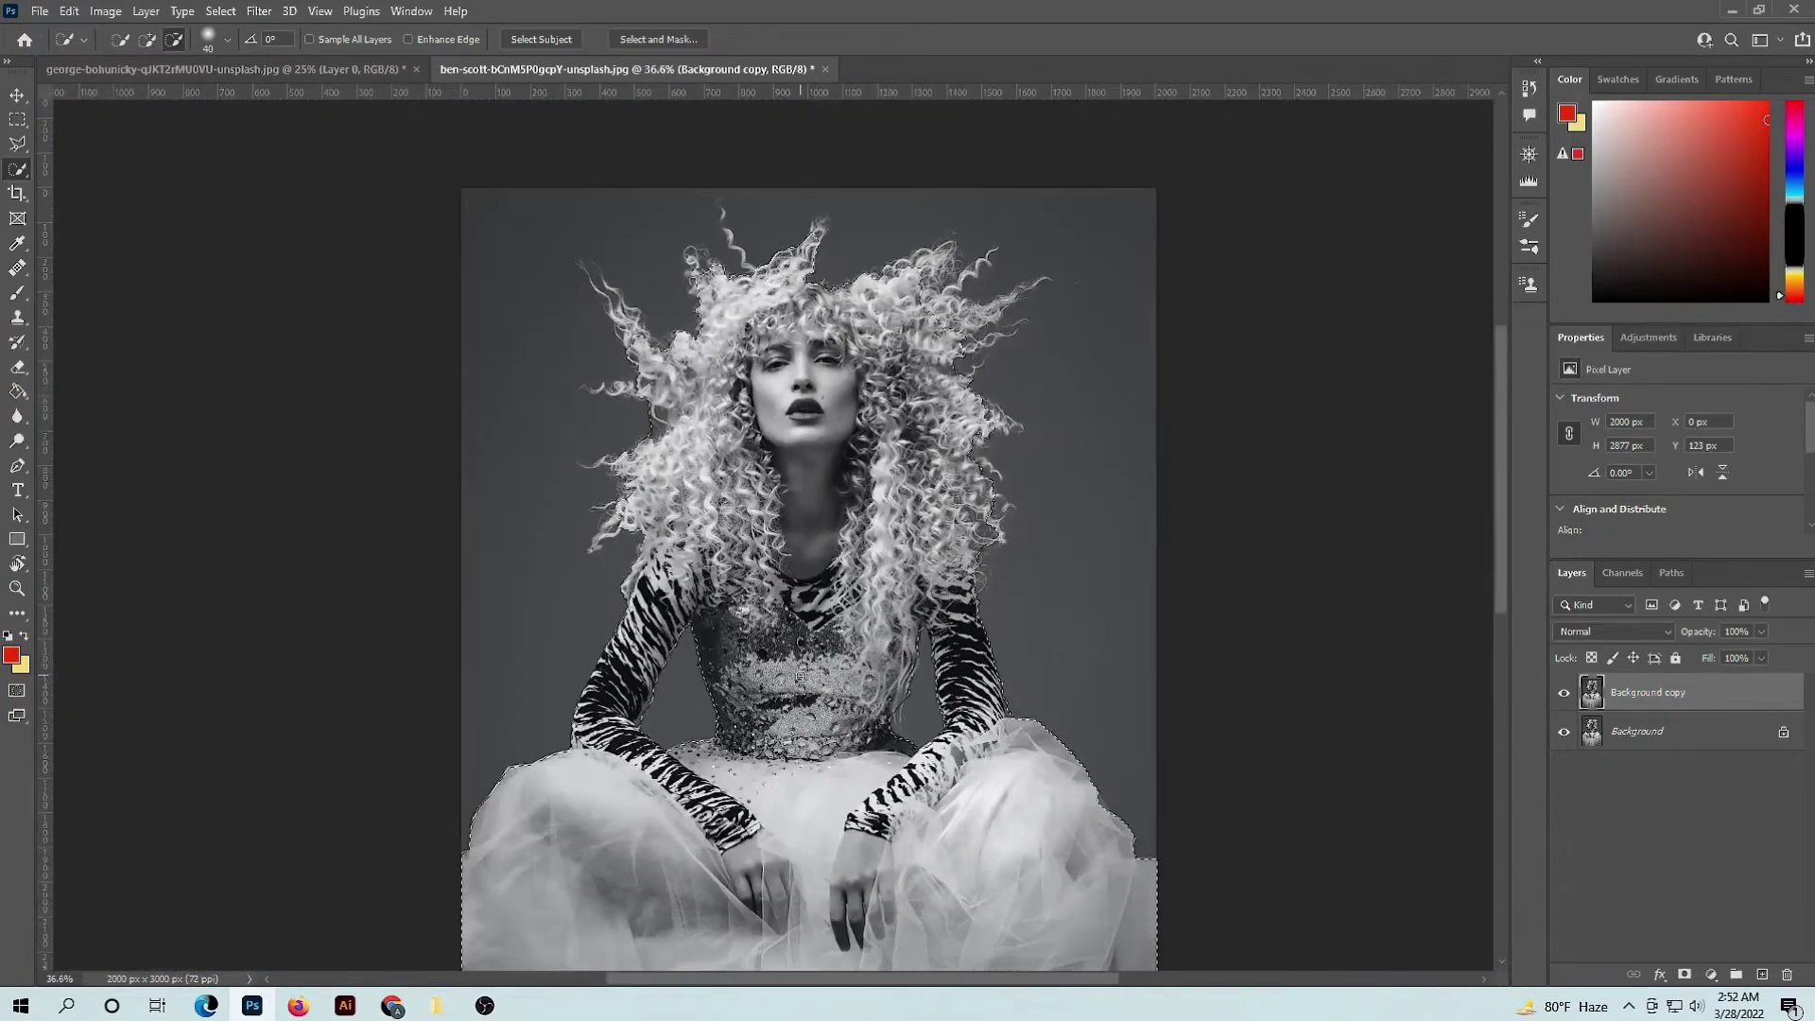
{"action": "scroll", "coordinate": [799, 673], "scroll_direction": "down", "scroll_amount": 1}
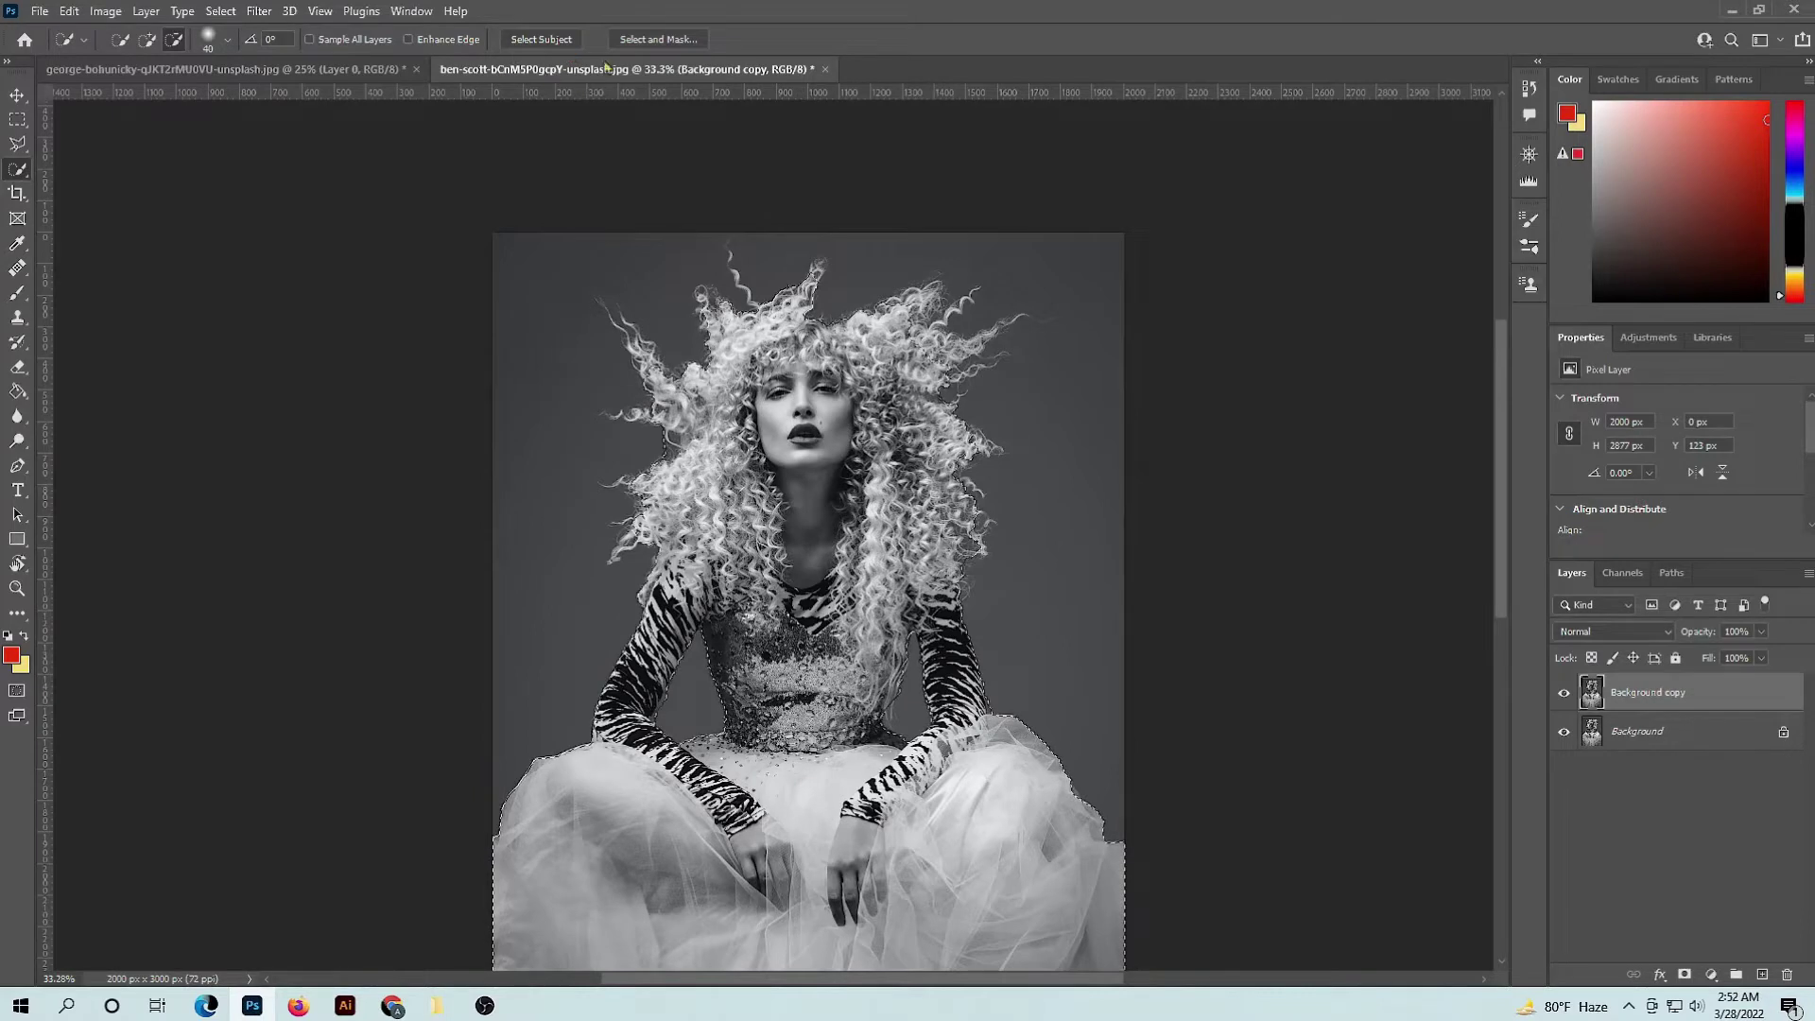
- Enter Select and Mask with the preview view set to On Black
{"action": "left_click", "coordinate": [659, 40]}
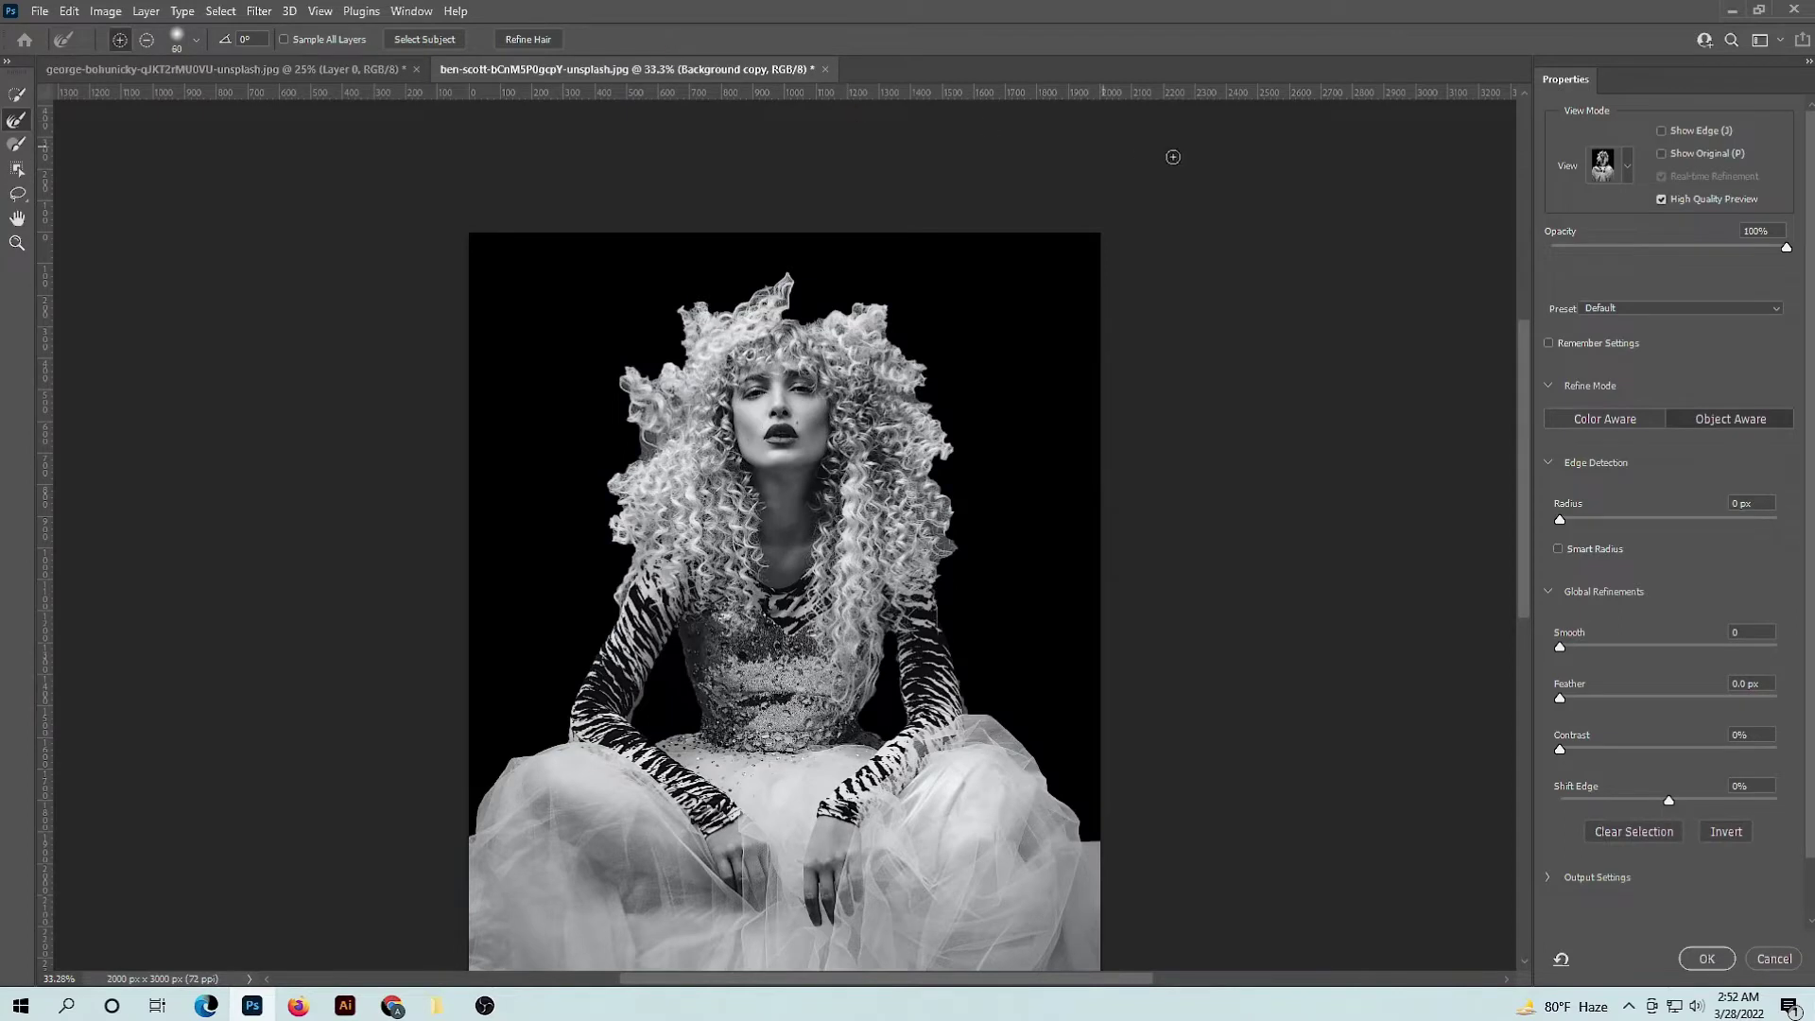
{"action": "left_click", "coordinate": [1630, 169]}
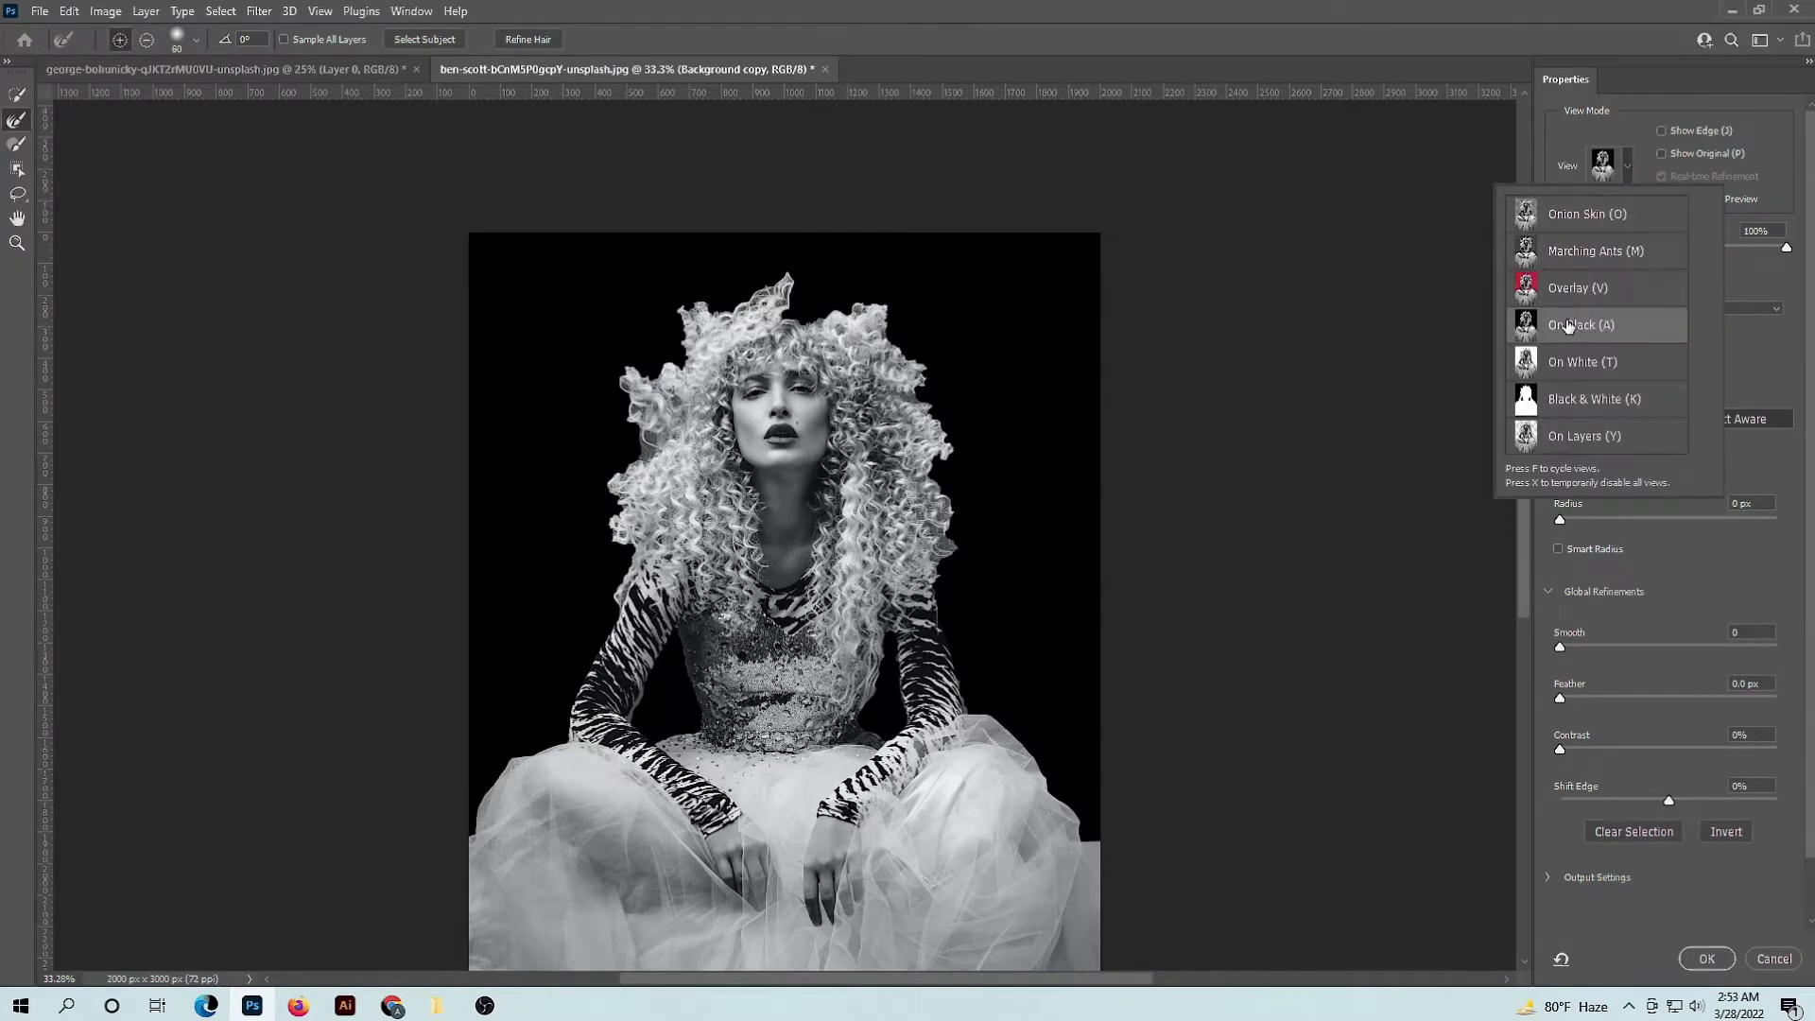
{"action": "left_click", "coordinate": [1615, 135]}
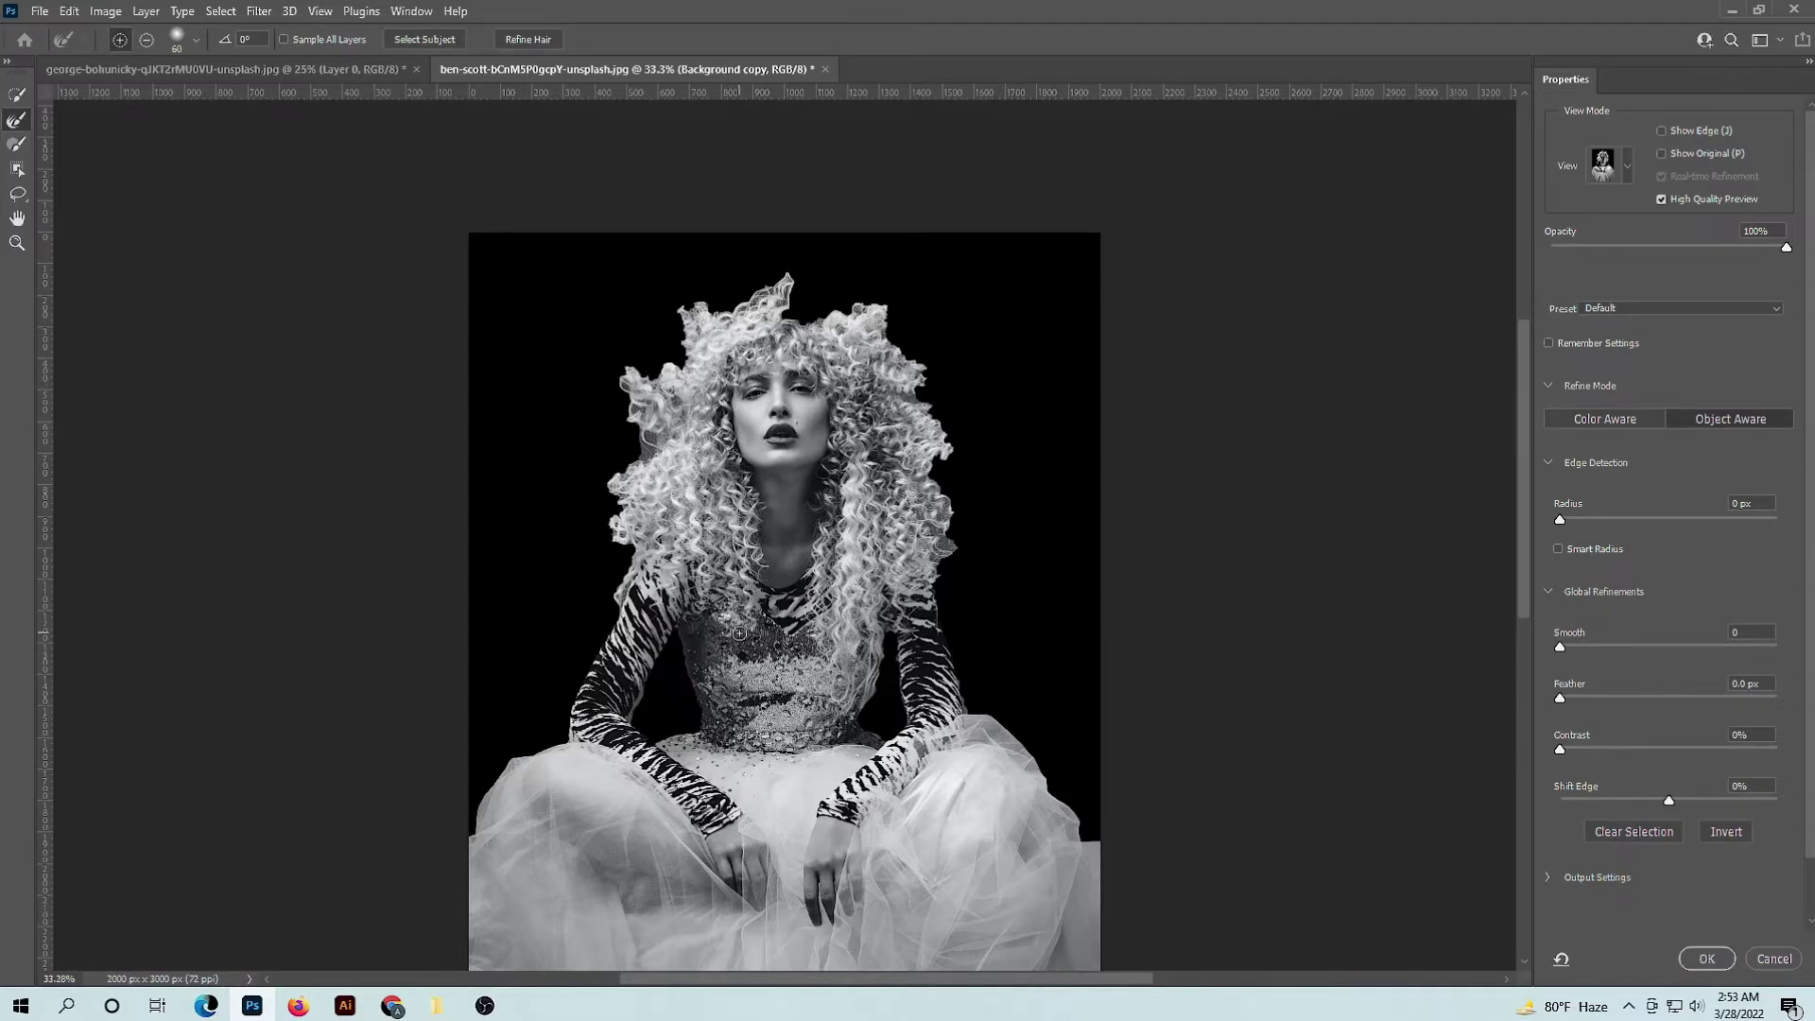
{"action": "scroll", "coordinate": [739, 632], "scroll_direction": "up", "scroll_amount": 2}
{"action": "scroll", "coordinate": [741, 632], "scroll_direction": "up", "scroll_amount": 2}
{"action": "scroll", "coordinate": [744, 632], "scroll_direction": "up", "scroll_amount": 2}
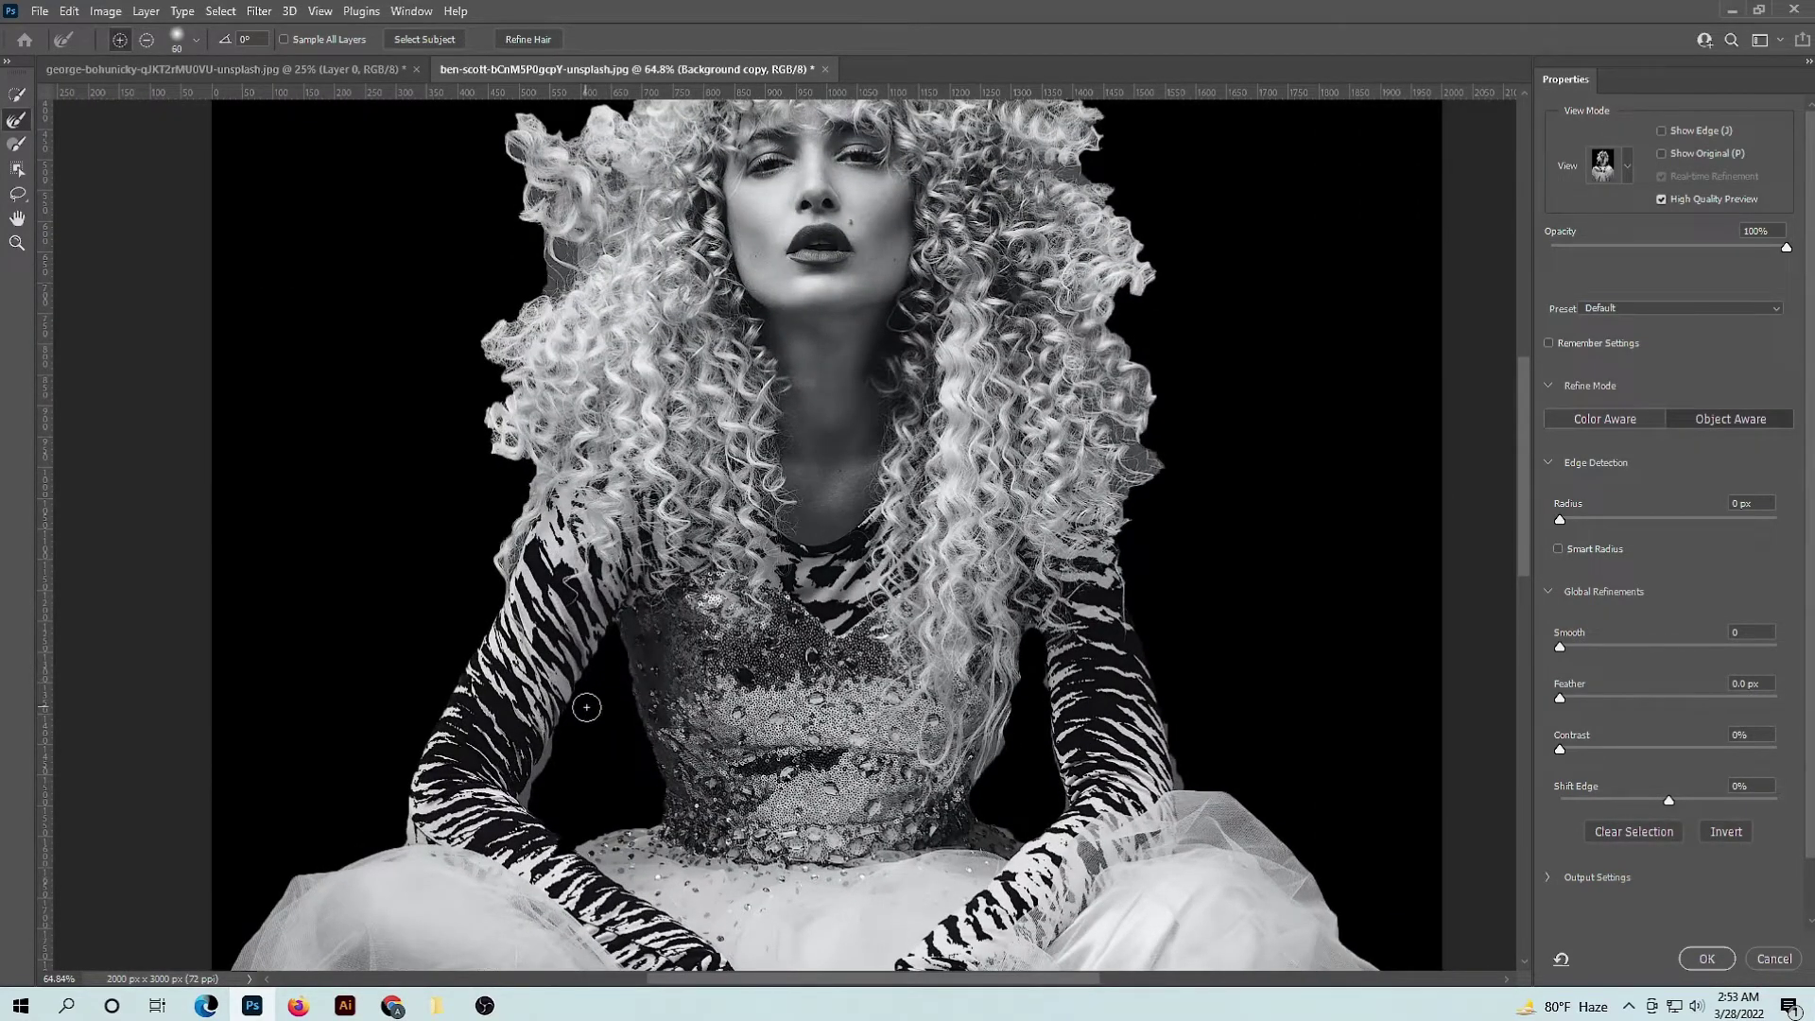
- Refine the edges along both arms and the hair with the Refine Edge Brush
{"action": "left_click_drag", "start_coordinate": [586, 707], "coordinate": [535, 792]}
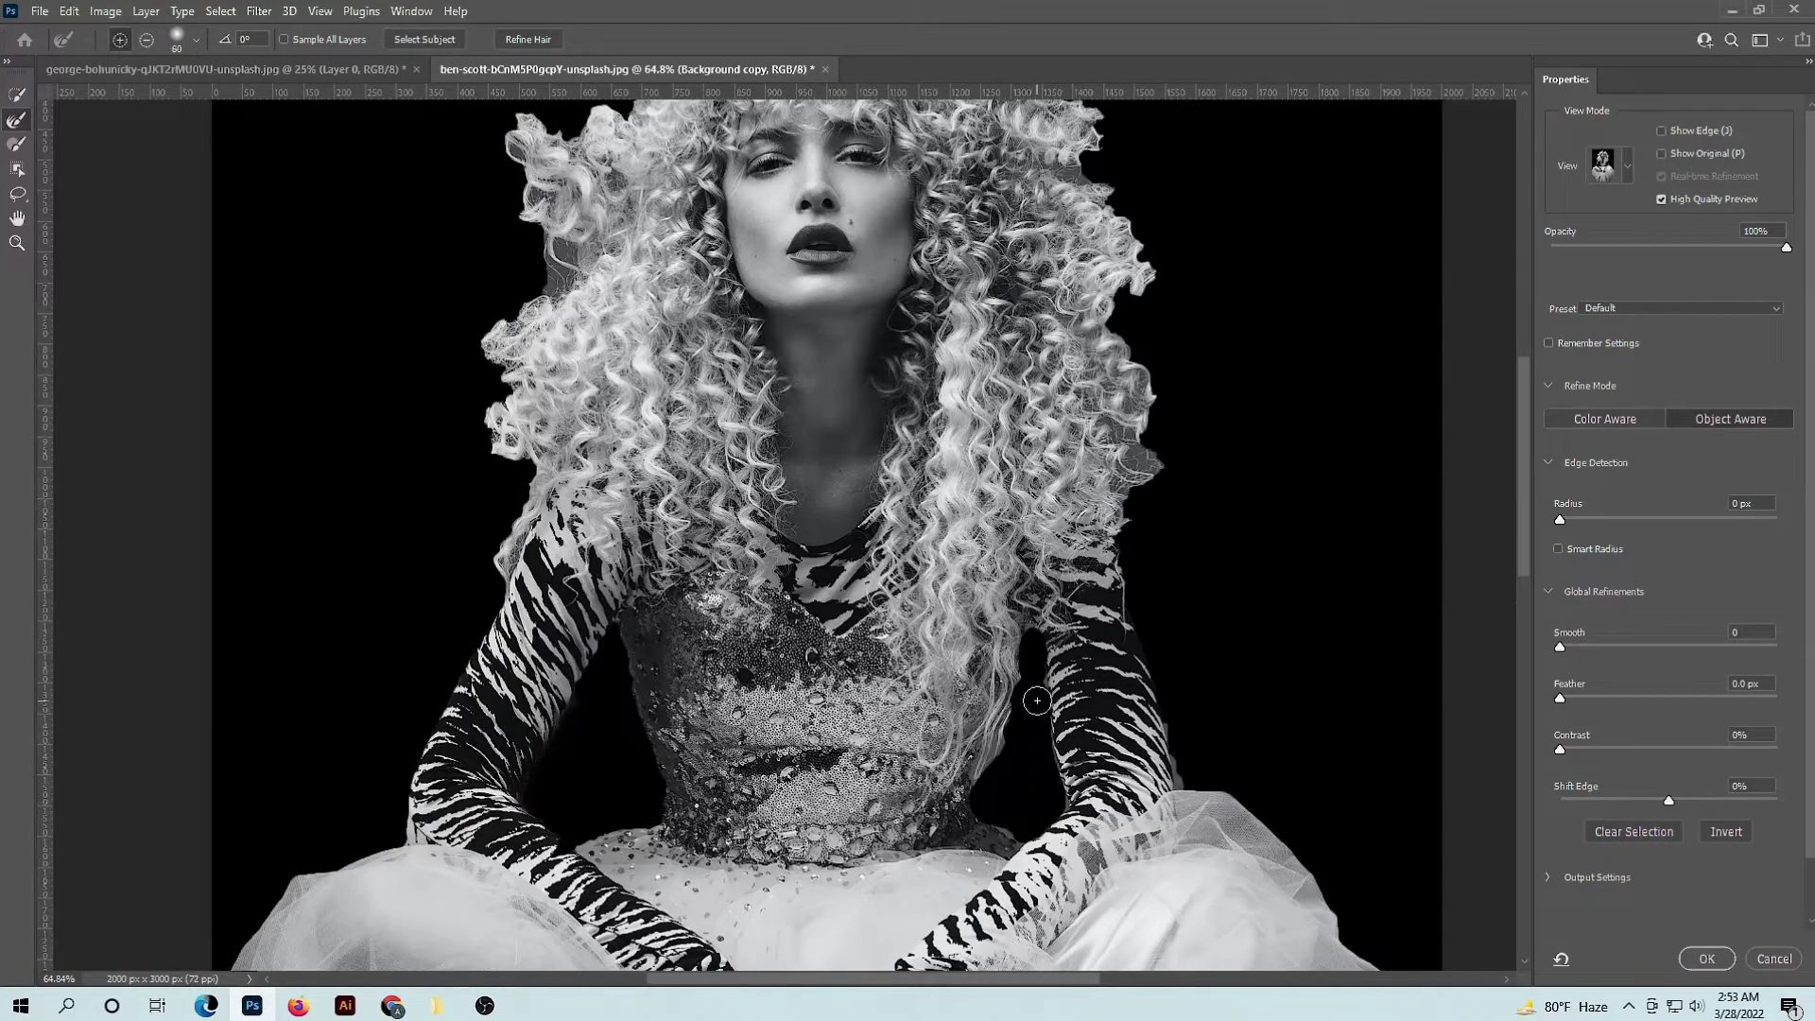
{"action": "mouse_move", "coordinate": [1030, 672]}
{"action": "left_mouse_down"}
{"action": "mouse_move", "coordinate": [1001, 755]}
{"action": "mouse_move", "coordinate": [1027, 816]}
{"action": "mouse_move", "coordinate": [1028, 663]}
{"action": "left_mouse_up"}
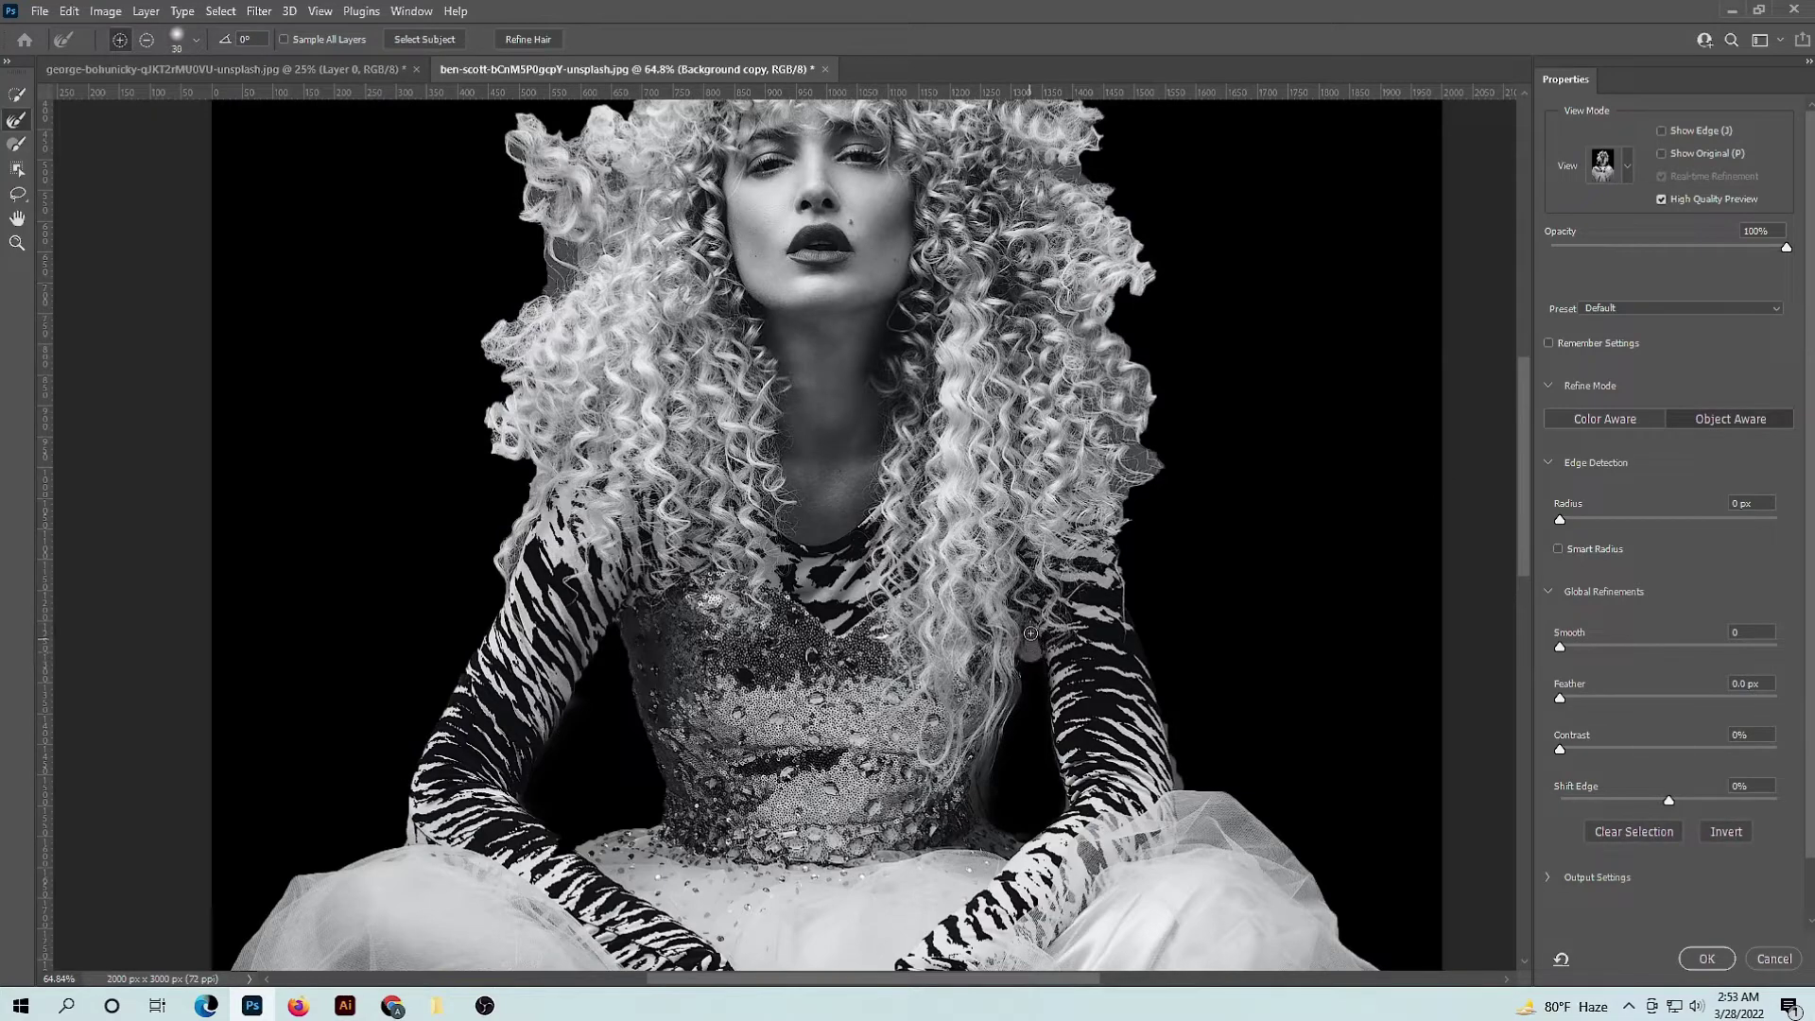
{"action": "left_click_drag", "start_coordinate": [1032, 686], "coordinate": [1032, 696]}
{"action": "scroll", "coordinate": [847, 567], "scroll_direction": "down", "scroll_amount": 1}
{"action": "scroll", "coordinate": [847, 567], "scroll_direction": "down", "scroll_amount": 1}
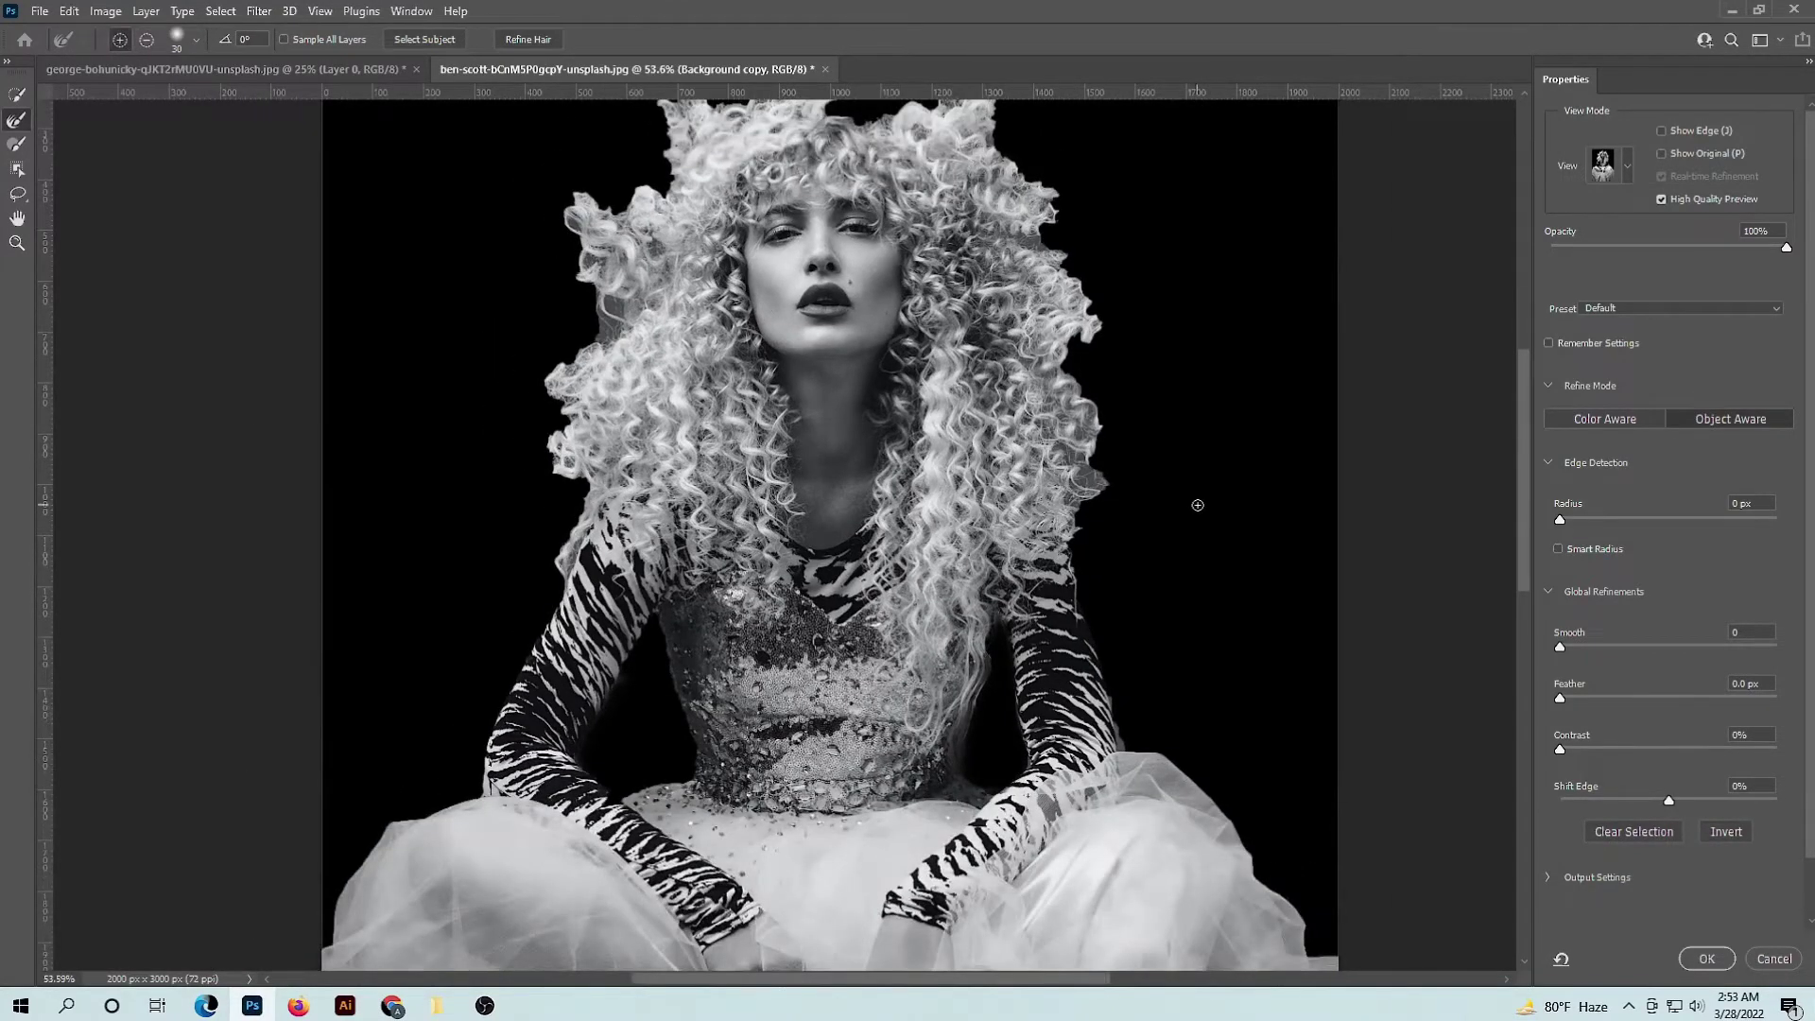
{"action": "key", "text": "bracketright"}
{"action": "key", "text": "bracketright"}
{"action": "mouse_move", "coordinate": [1112, 567]}
{"action": "left_mouse_down"}
{"action": "mouse_move", "coordinate": [1072, 347]}
{"action": "mouse_move", "coordinate": [1088, 352]}
{"action": "left_mouse_up"}
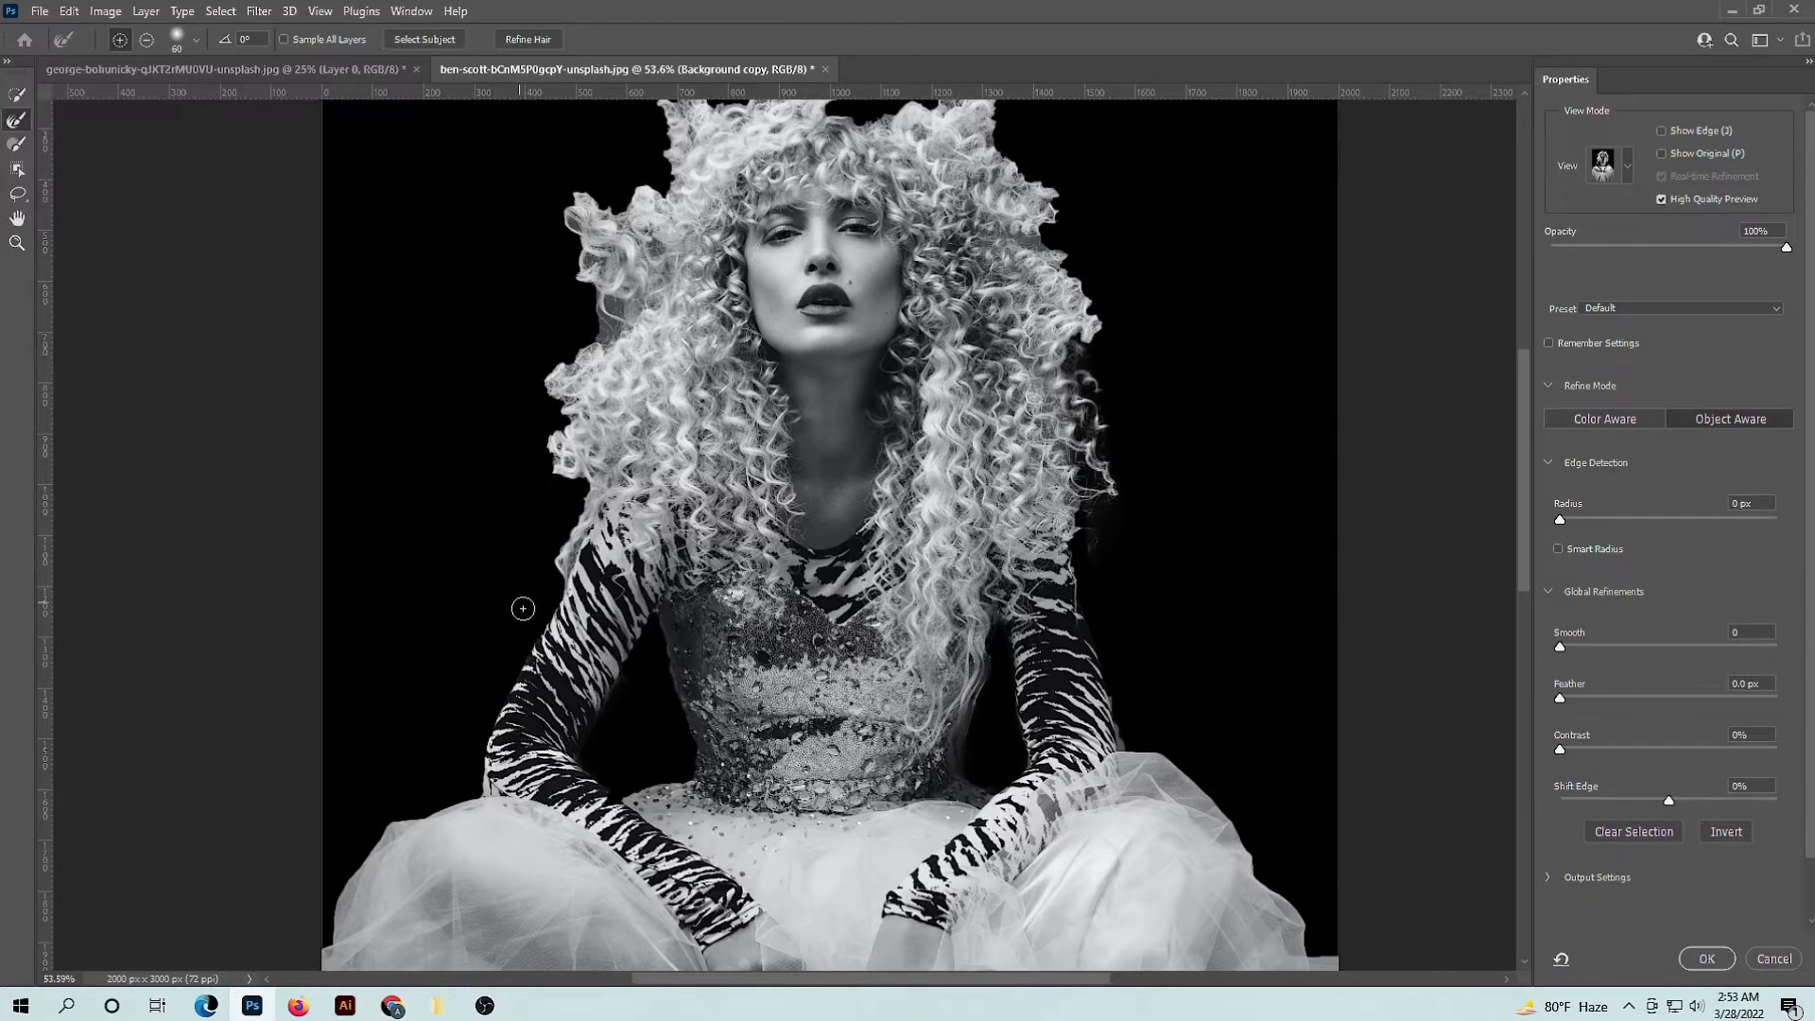
{"action": "mouse_move", "coordinate": [523, 608]}
{"action": "left_mouse_down"}
{"action": "mouse_move", "coordinate": [581, 485]}
{"action": "mouse_move", "coordinate": [551, 465]}
{"action": "mouse_move", "coordinate": [538, 388]}
{"action": "mouse_move", "coordinate": [598, 329]}
{"action": "mouse_move", "coordinate": [590, 272]}
{"action": "mouse_move", "coordinate": [640, 331]}
{"action": "mouse_move", "coordinate": [644, 367]}
{"action": "left_mouse_up"}
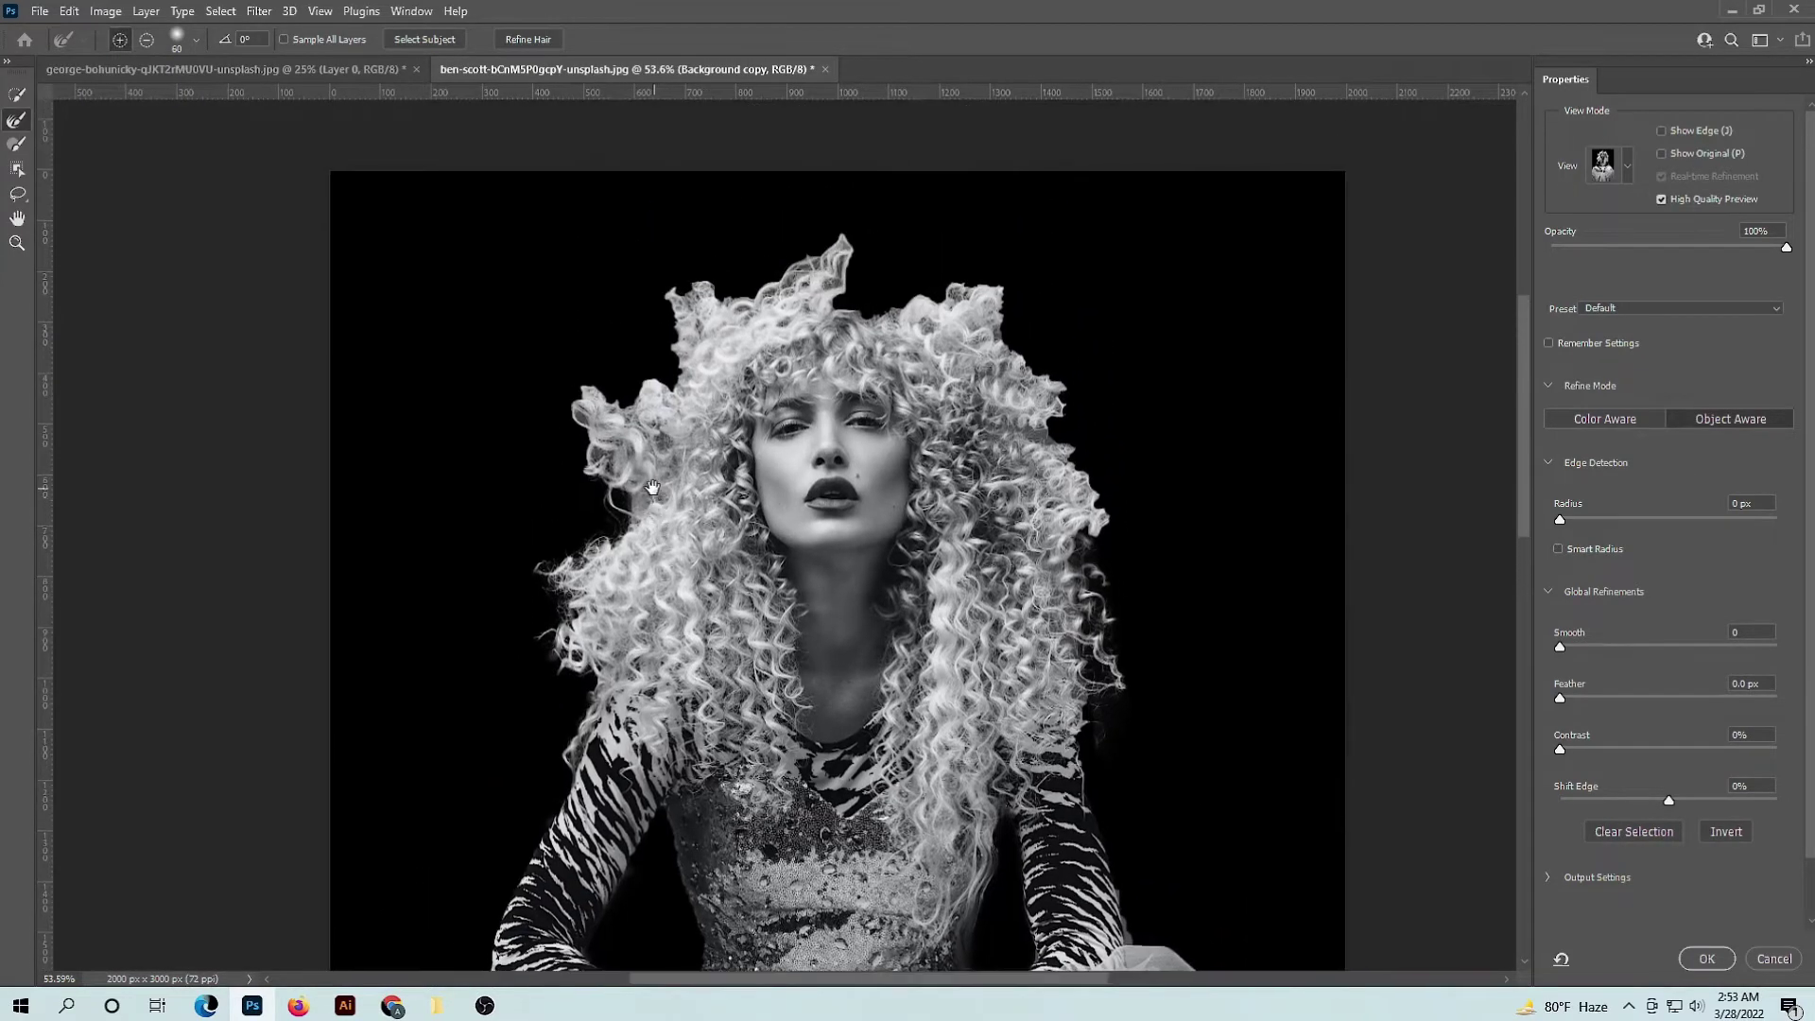
- Brush the loose curls around the head into the selection and apply Refine Hair
{"action": "mouse_move", "coordinate": [619, 515]}
{"action": "left_mouse_down"}
{"action": "mouse_move", "coordinate": [567, 414]}
{"action": "mouse_move", "coordinate": [600, 364]}
{"action": "mouse_move", "coordinate": [652, 378]}
{"action": "mouse_move", "coordinate": [660, 293]}
{"action": "mouse_move", "coordinate": [638, 345]}
{"action": "mouse_move", "coordinate": [529, 354]}
{"action": "mouse_move", "coordinate": [487, 326]}
{"action": "mouse_move", "coordinate": [569, 348]}
{"action": "mouse_move", "coordinate": [619, 298]}
{"action": "mouse_move", "coordinate": [685, 275]}
{"action": "mouse_move", "coordinate": [605, 322]}
{"action": "mouse_move", "coordinate": [714, 254]}
{"action": "mouse_move", "coordinate": [629, 223]}
{"action": "mouse_move", "coordinate": [728, 189]}
{"action": "mouse_move", "coordinate": [735, 210]}
{"action": "left_mouse_up"}
{"action": "mouse_move", "coordinate": [700, 290]}
{"action": "left_mouse_down"}
{"action": "mouse_move", "coordinate": [848, 231]}
{"action": "mouse_move", "coordinate": [842, 306]}
{"action": "mouse_move", "coordinate": [874, 239]}
{"action": "mouse_move", "coordinate": [1017, 339]}
{"action": "mouse_move", "coordinate": [1208, 299]}
{"action": "mouse_move", "coordinate": [1145, 376]}
{"action": "mouse_move", "coordinate": [1219, 364]}
{"action": "mouse_move", "coordinate": [1049, 434]}
{"action": "mouse_move", "coordinate": [1108, 477]}
{"action": "mouse_move", "coordinate": [1129, 525]}
{"action": "mouse_move", "coordinate": [1077, 463]}
{"action": "mouse_move", "coordinate": [1177, 416]}
{"action": "mouse_move", "coordinate": [1160, 505]}
{"action": "mouse_move", "coordinate": [1082, 553]}
{"action": "mouse_move", "coordinate": [1121, 662]}
{"action": "mouse_move", "coordinate": [1102, 676]}
{"action": "mouse_move", "coordinate": [1096, 652]}
{"action": "mouse_move", "coordinate": [1111, 746]}
{"action": "mouse_move", "coordinate": [1166, 588]}
{"action": "mouse_move", "coordinate": [1165, 496]}
{"action": "mouse_move", "coordinate": [1142, 468]}
{"action": "mouse_move", "coordinate": [1108, 571]}
{"action": "mouse_move", "coordinate": [1142, 633]}
{"action": "mouse_move", "coordinate": [1134, 714]}
{"action": "mouse_move", "coordinate": [1157, 648]}
{"action": "left_mouse_up"}
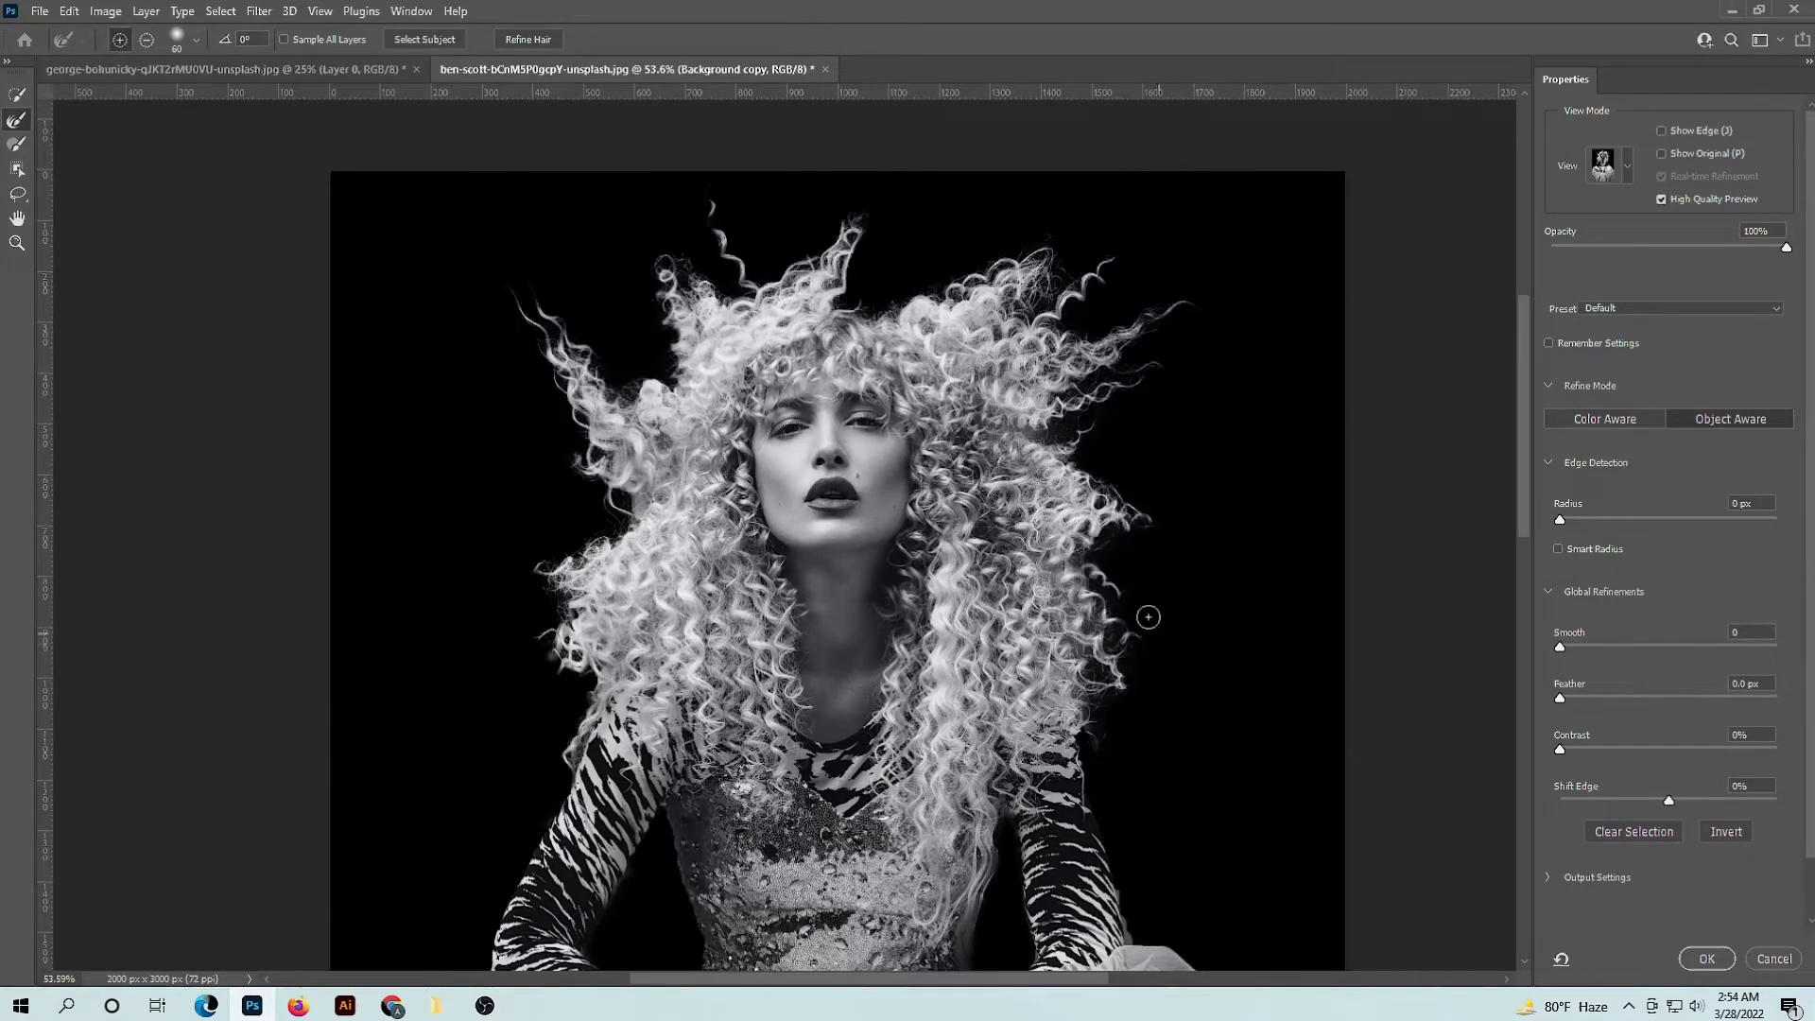
{"action": "left_click", "coordinate": [538, 39]}
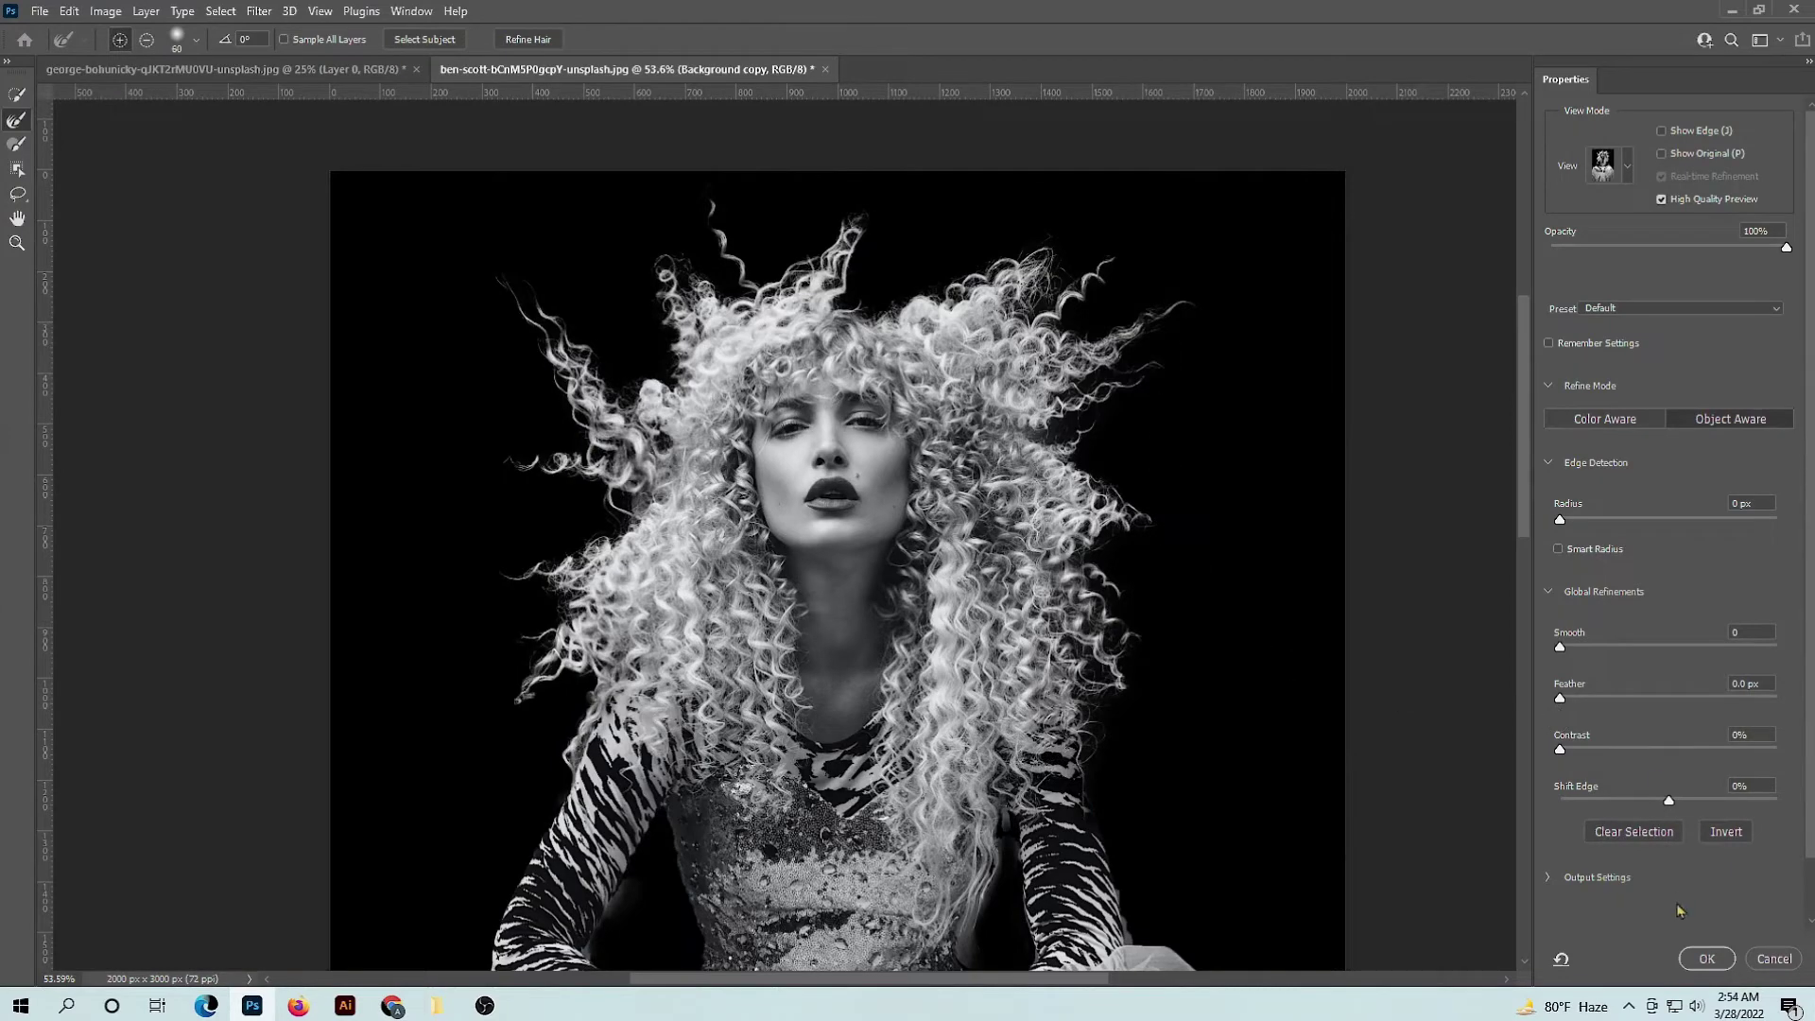
- Apply the refined selection back to the Background copy layer
{"action": "left_click", "coordinate": [1707, 959]}
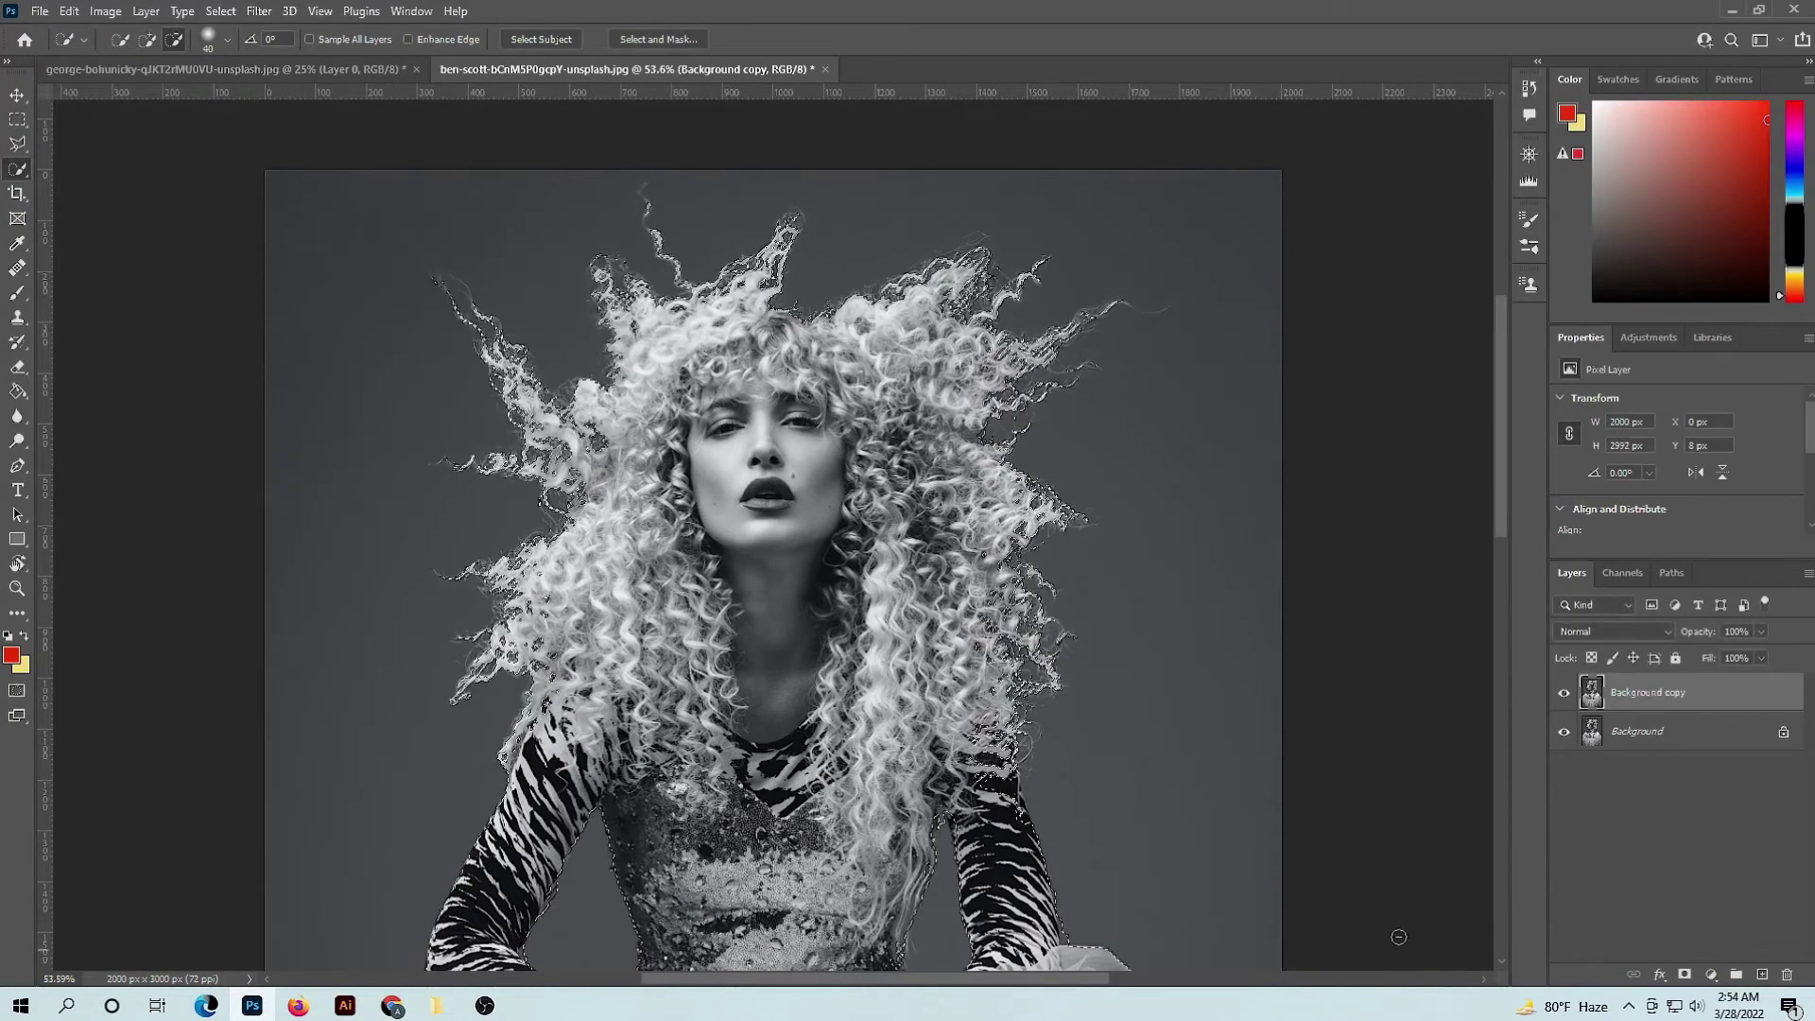
{"action": "scroll", "coordinate": [853, 730], "scroll_direction": "down", "scroll_amount": 2}
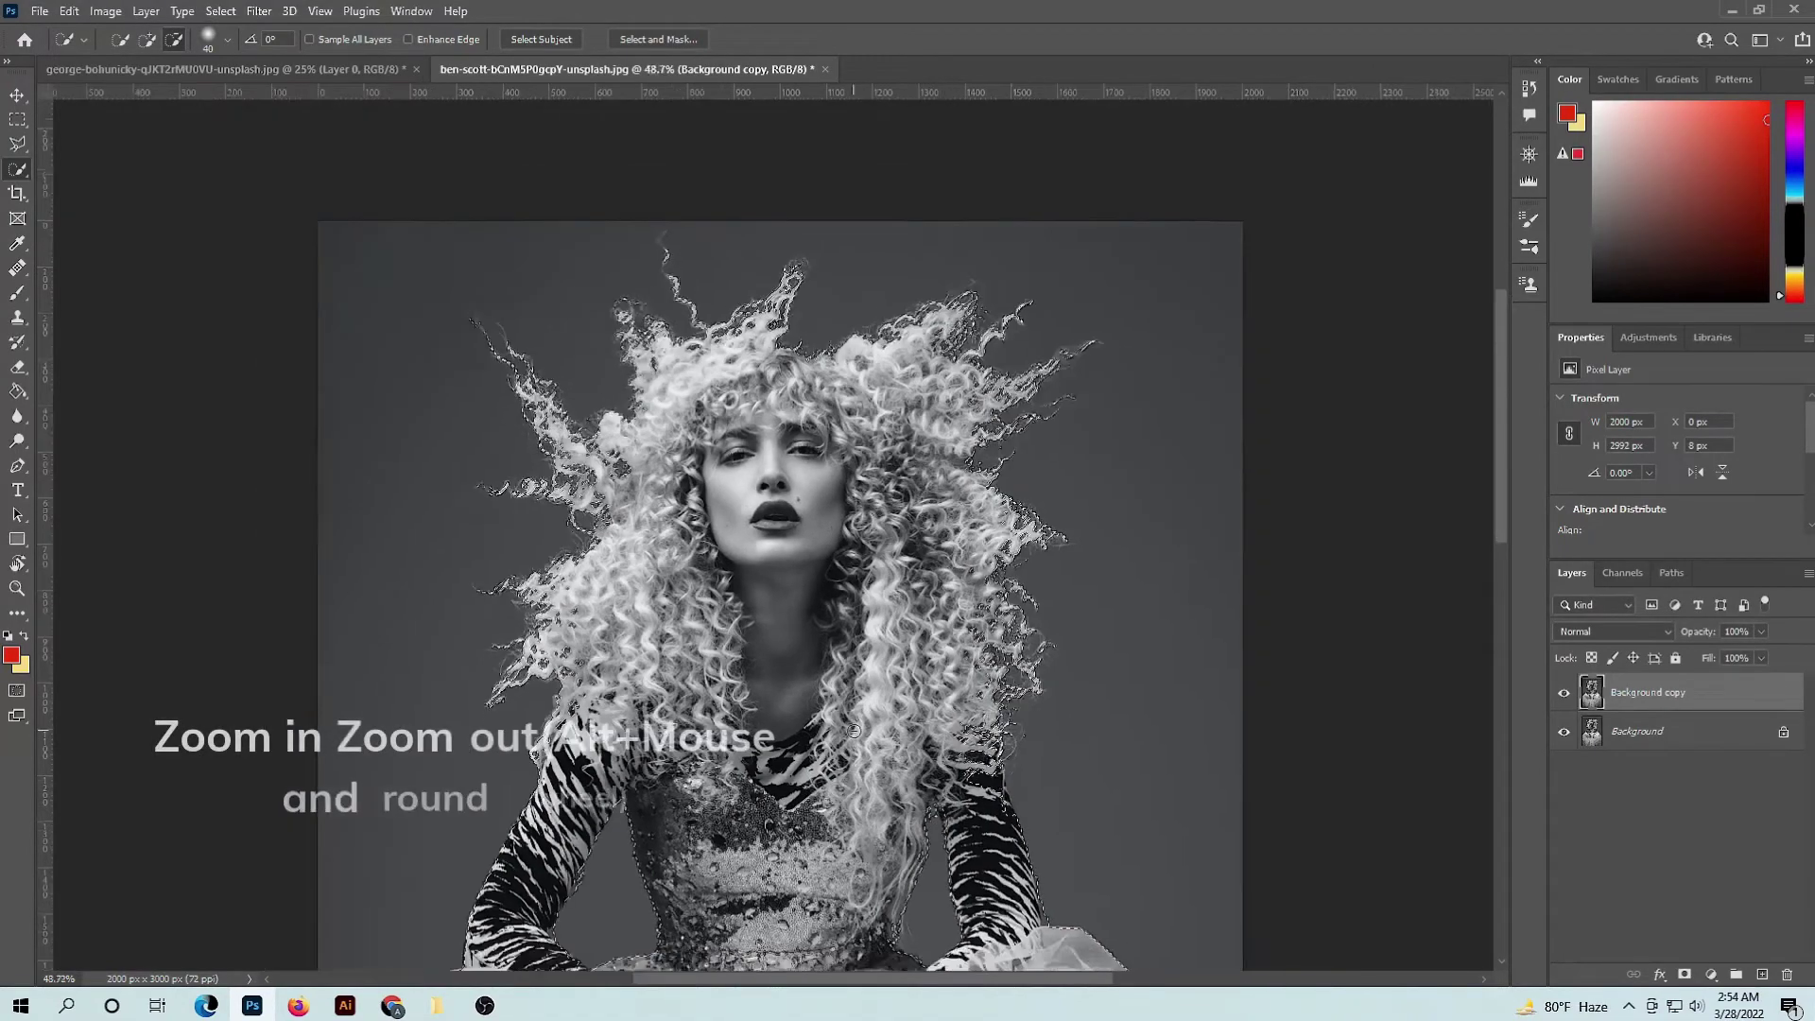
{"action": "scroll", "coordinate": [853, 731], "scroll_direction": "down", "scroll_amount": 2}
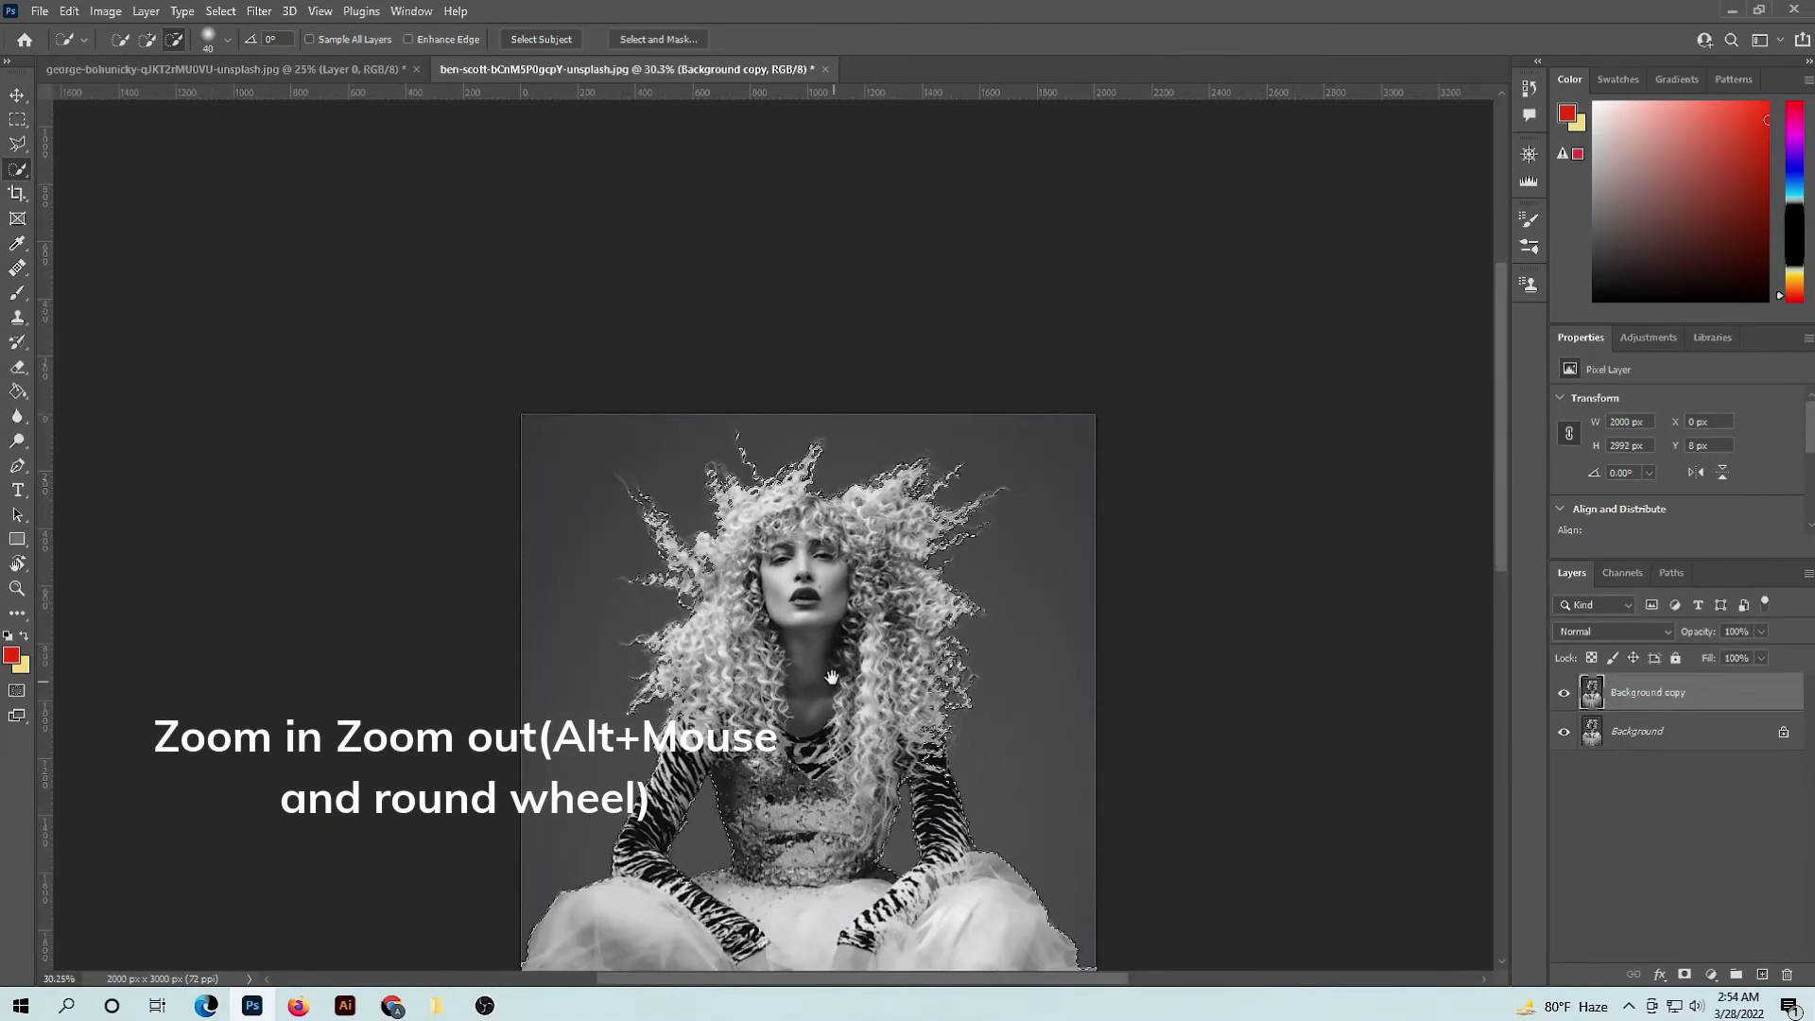
{"action": "left_click_drag", "start_coordinate": [830, 665], "coordinate": [830, 541]}
{"action": "scroll", "coordinate": [830, 542], "scroll_direction": "up", "scroll_amount": 1}
{"action": "scroll", "coordinate": [827, 567], "scroll_direction": "up", "scroll_amount": 2}
{"action": "scroll", "coordinate": [824, 586], "scroll_direction": "up", "scroll_amount": 2}
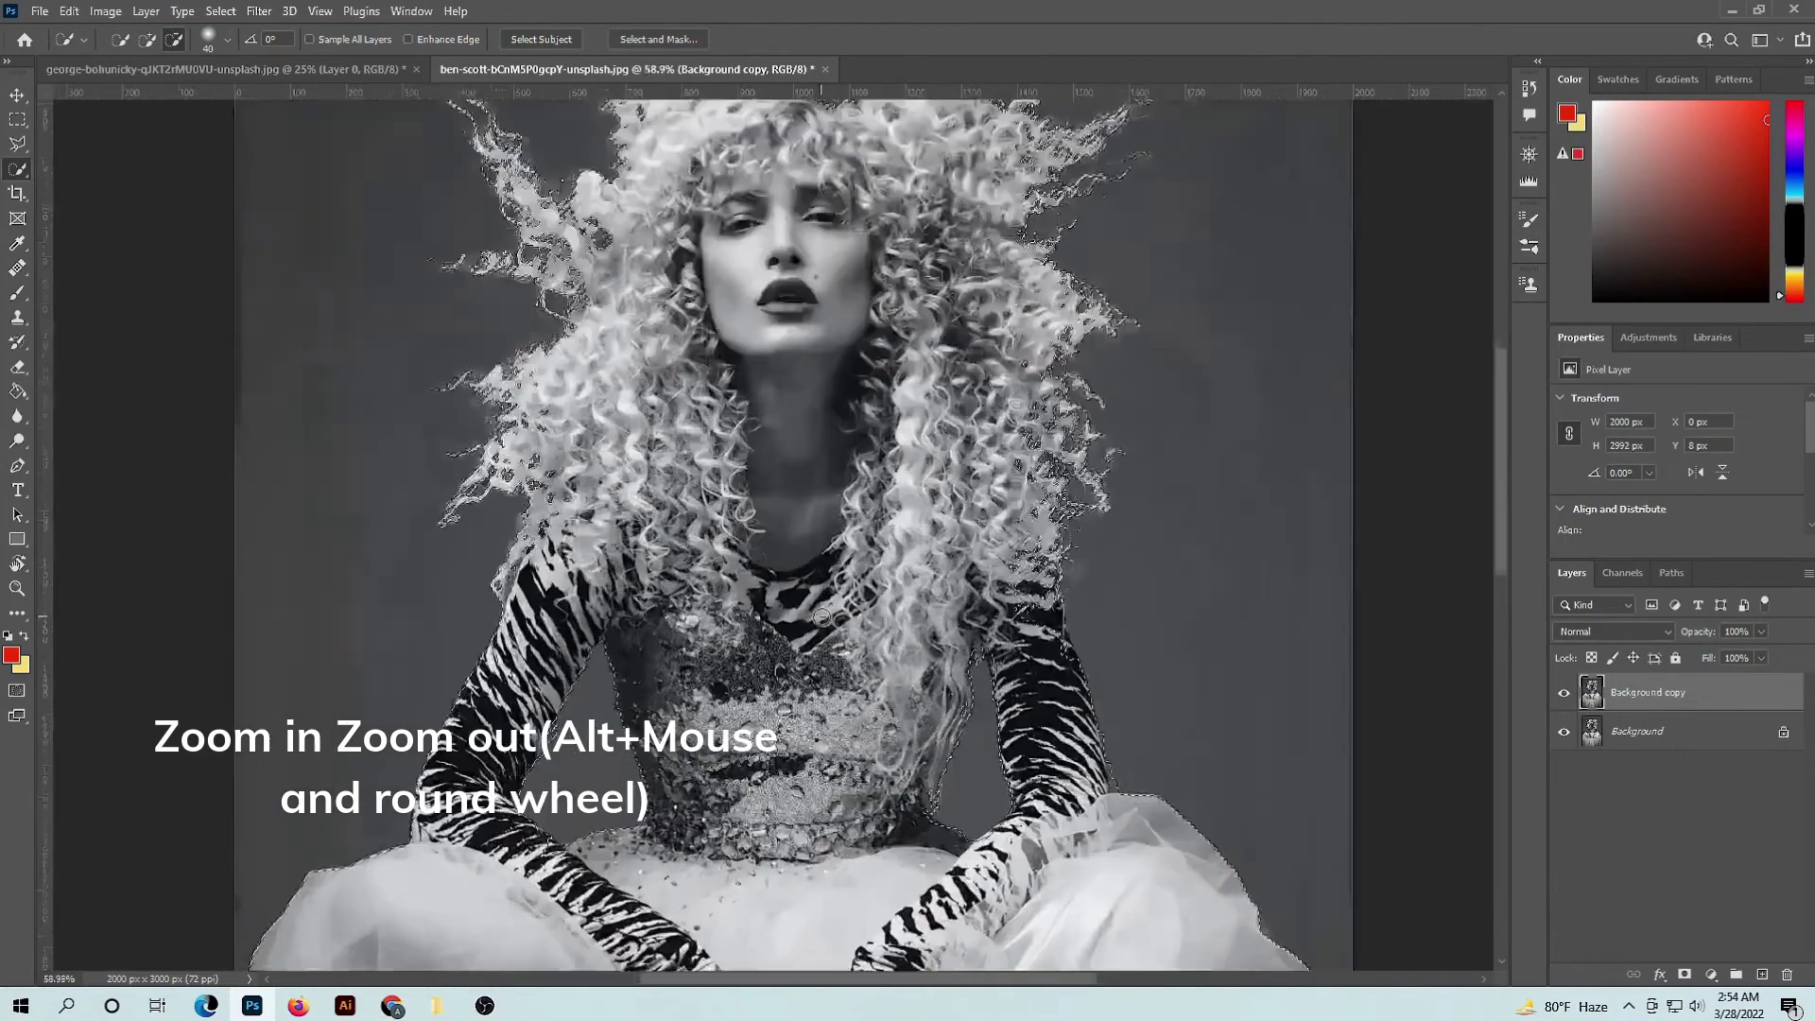
{"action": "scroll", "coordinate": [820, 618], "scroll_direction": "up", "scroll_amount": 2}
{"action": "scroll", "coordinate": [820, 617], "scroll_direction": "down", "scroll_amount": 2}
{"action": "scroll", "coordinate": [822, 618], "scroll_direction": "down", "scroll_amount": 1}
{"action": "scroll", "coordinate": [822, 617], "scroll_direction": "down", "scroll_amount": 1}
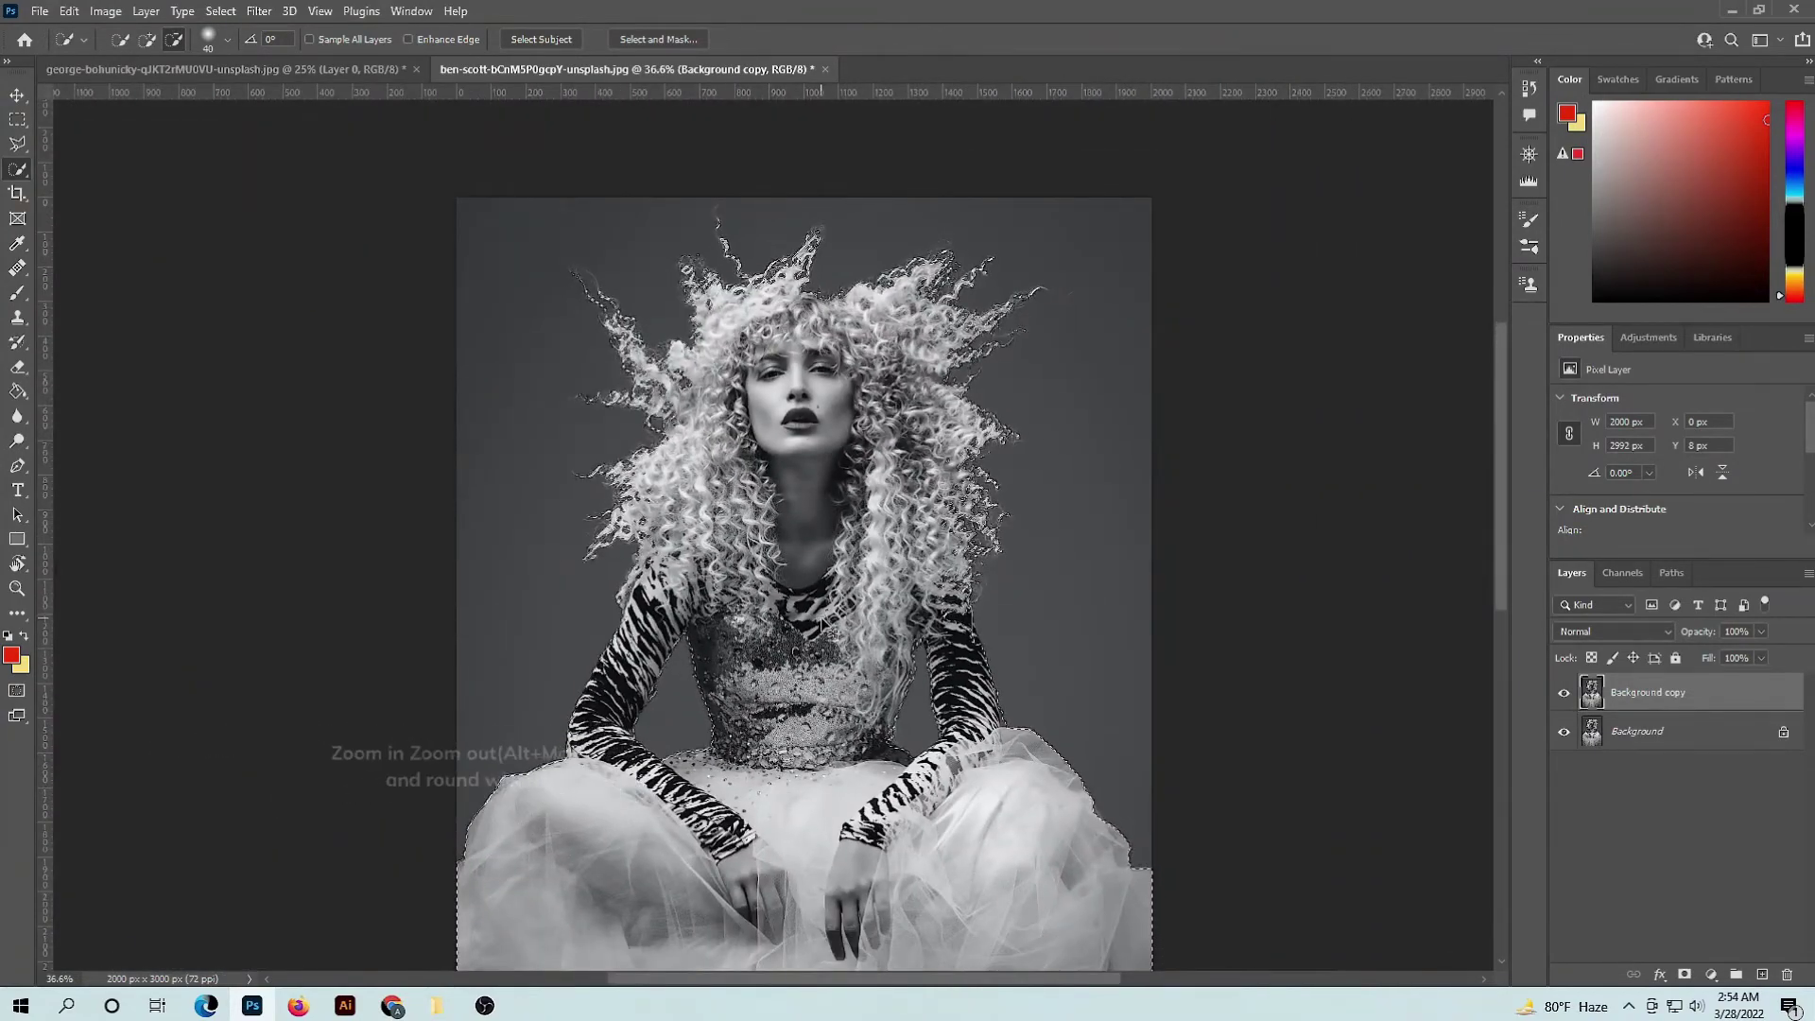
- Invert the selection, delete the grey backdrop, verify the cut-out, and add an empty layer
{"action": "key", "text": "ctrl+shift+i"}
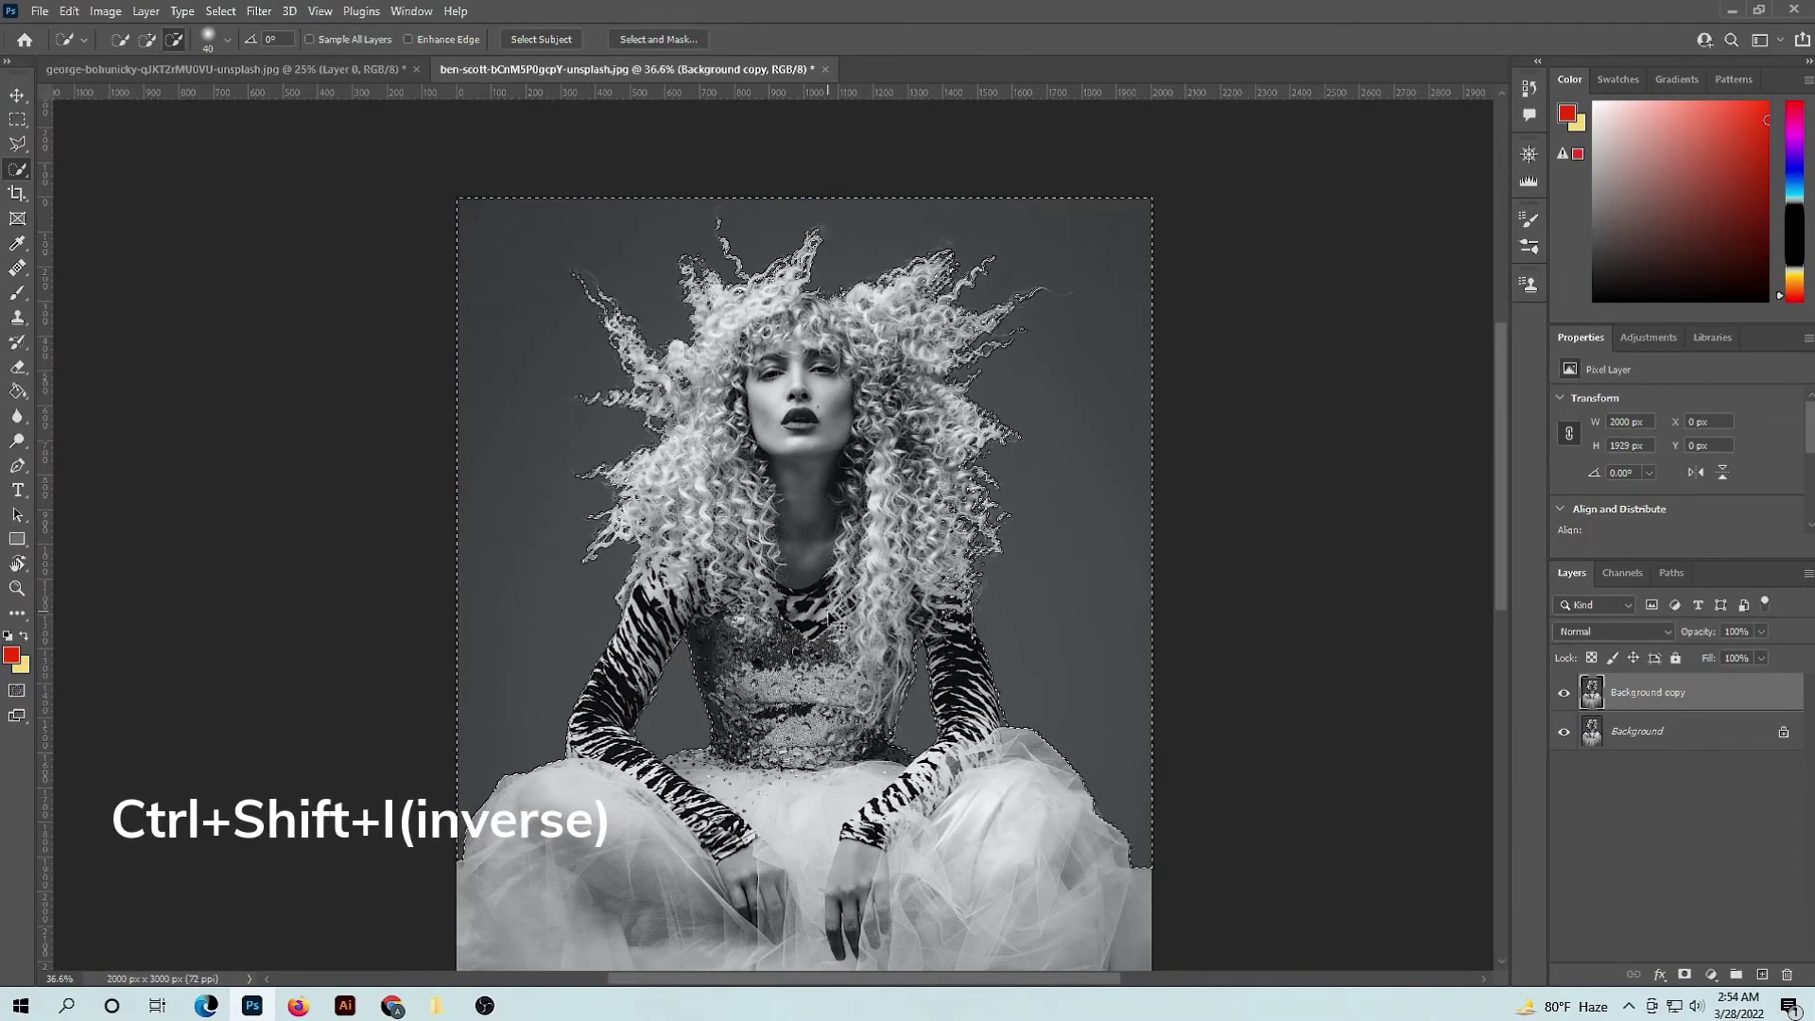
{"action": "key", "text": "Delete"}
{"action": "key", "text": "ctrl+d"}
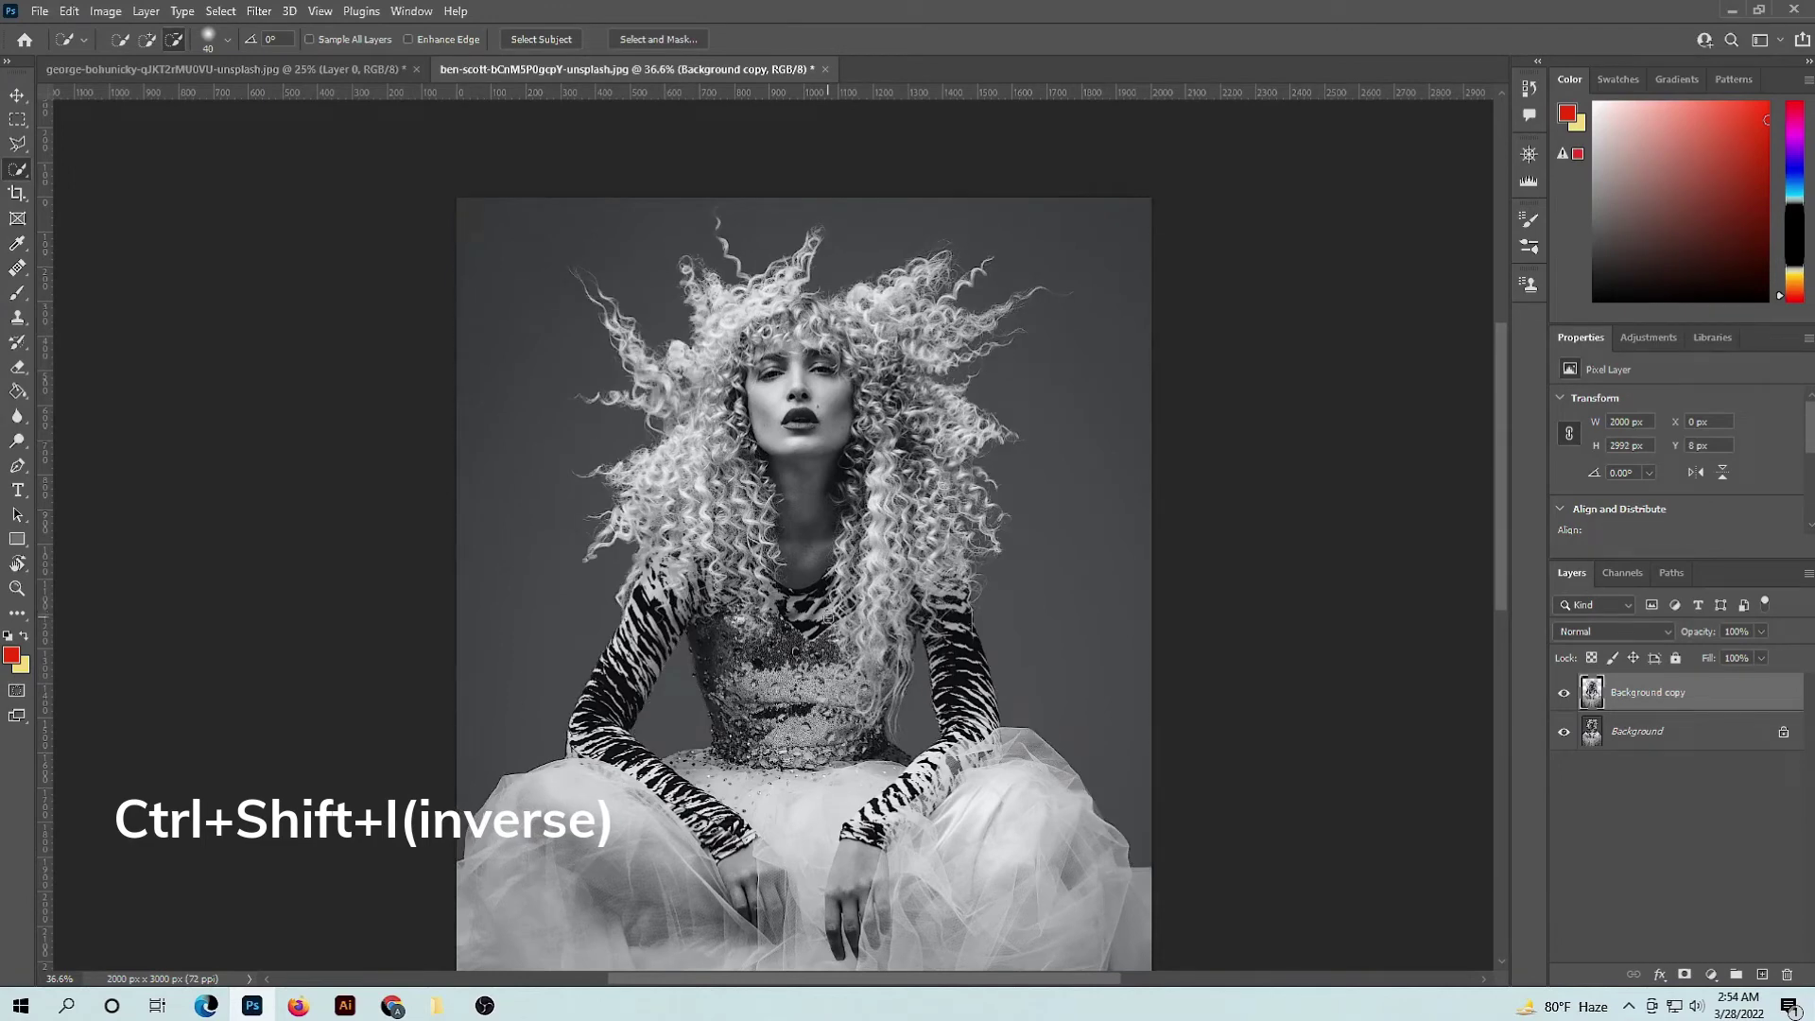
{"action": "left_click", "coordinate": [1563, 733]}
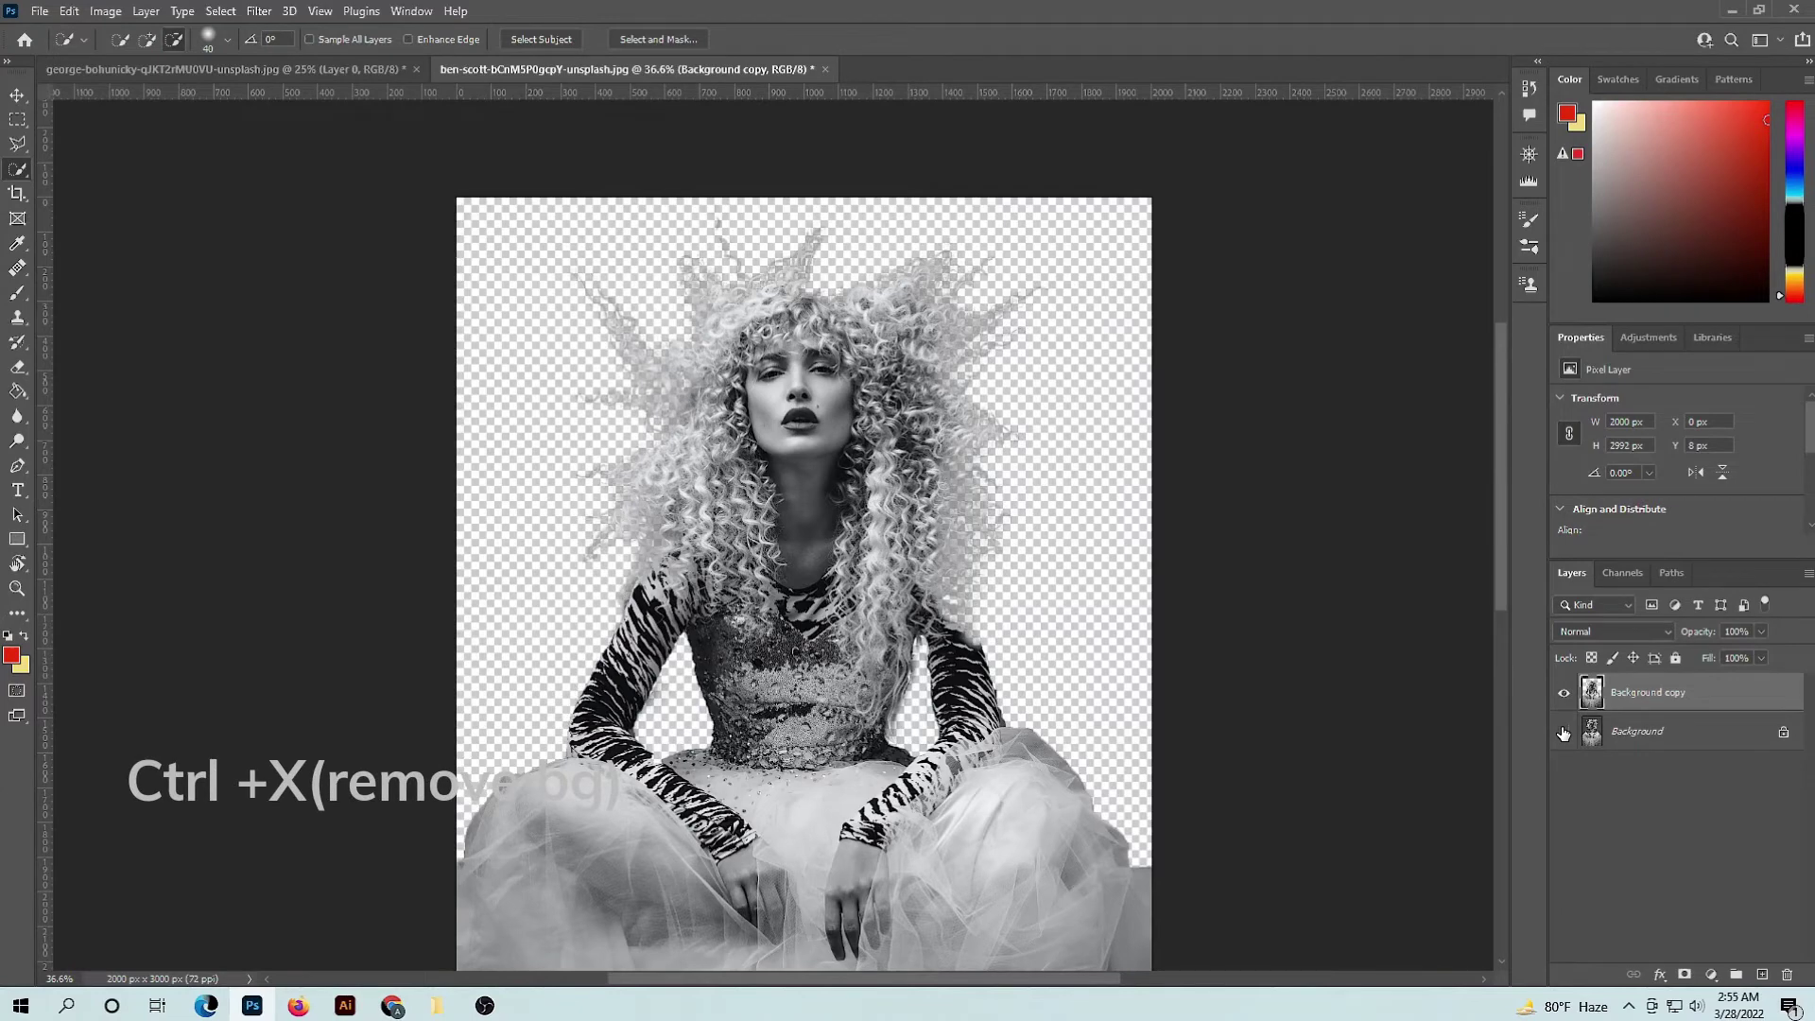
{"action": "left_click", "coordinate": [1563, 733]}
{"action": "left_click", "coordinate": [1564, 733]}
{"action": "left_click", "coordinate": [1563, 734]}
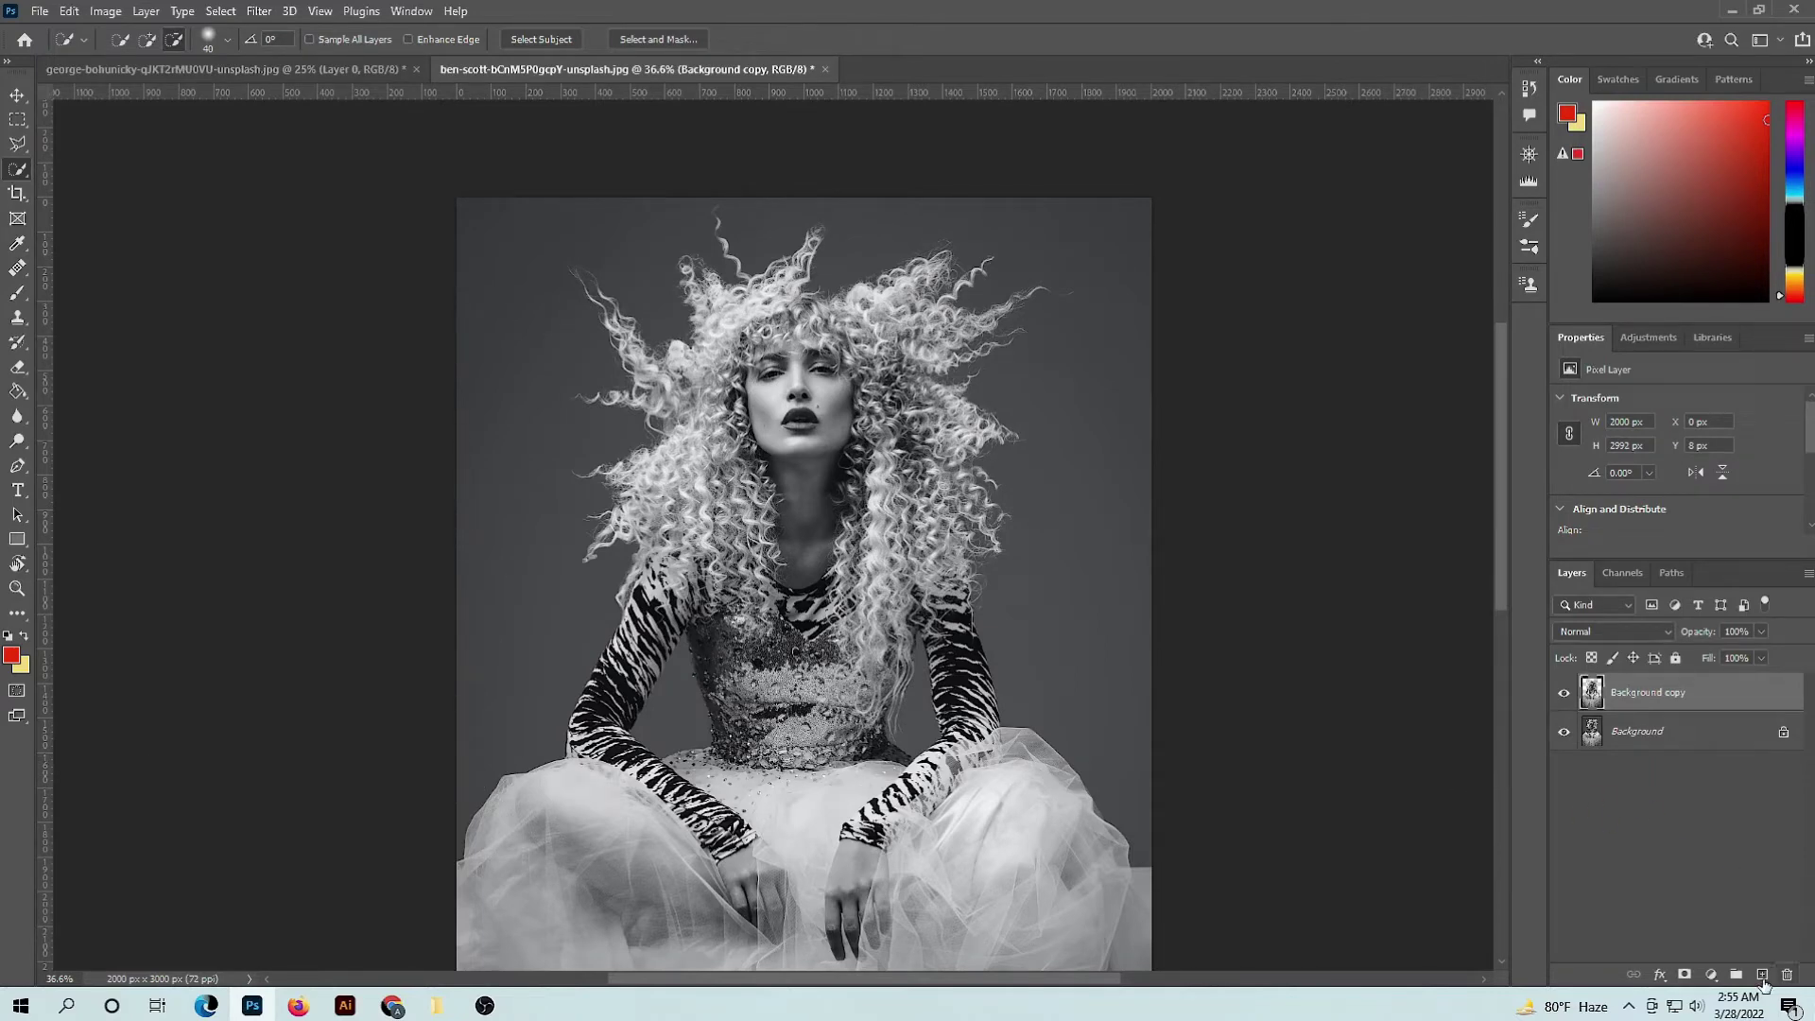
{"action": "left_click", "coordinate": [1763, 979]}
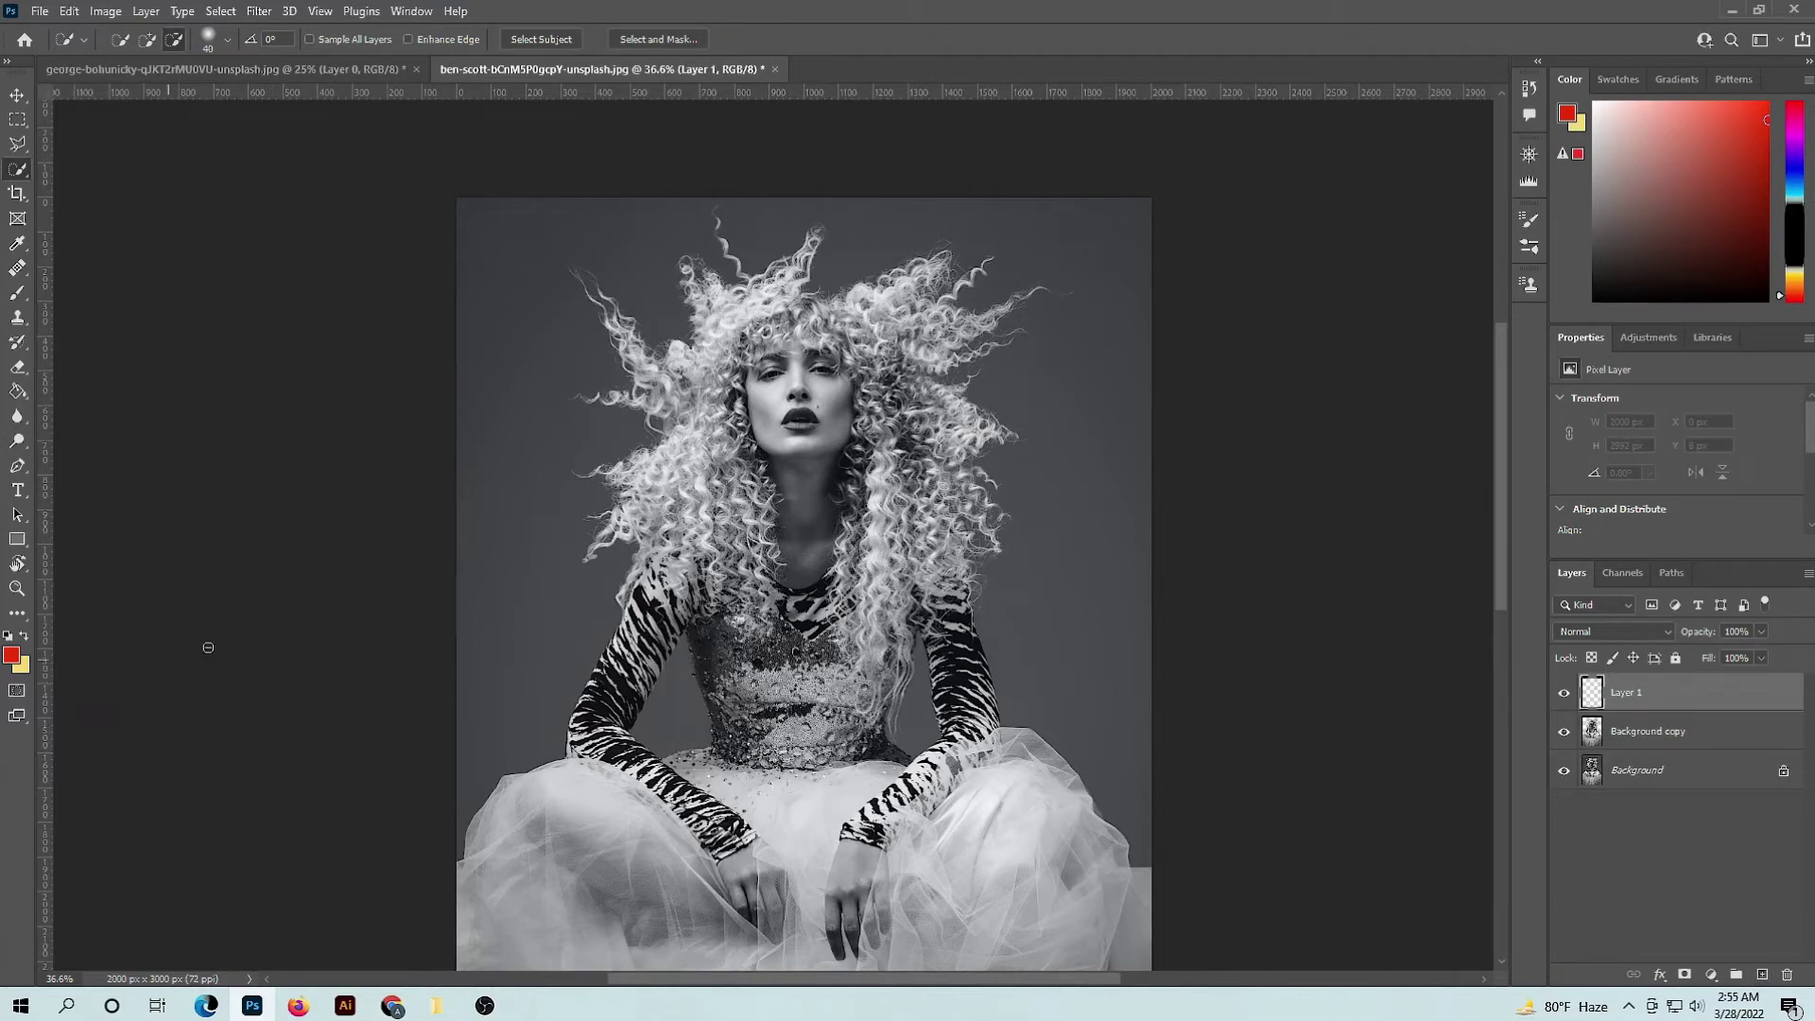
- Set the background colour to #ffdc00 and fill Layer 1 with it
{"action": "left_click", "coordinate": [20, 664]}
{"action": "type", "text": "ffdc00"}
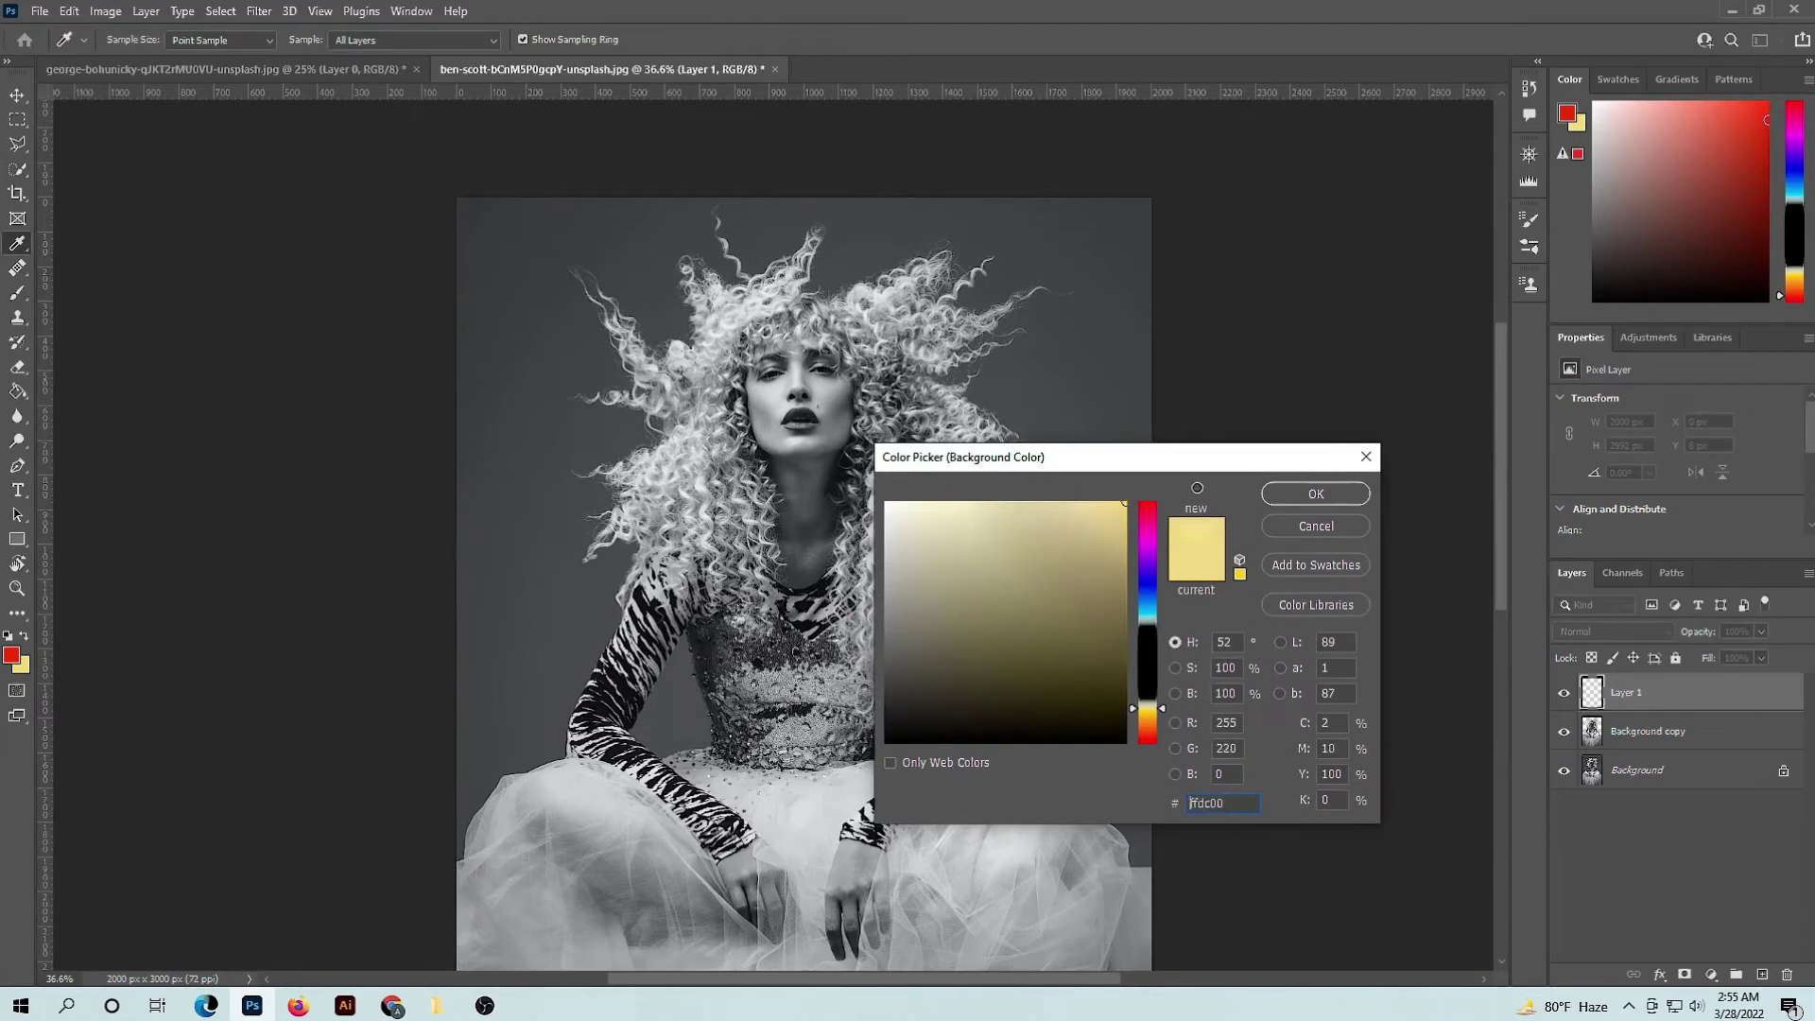
{"action": "left_click", "coordinate": [1316, 495]}
{"action": "key", "text": "w"}
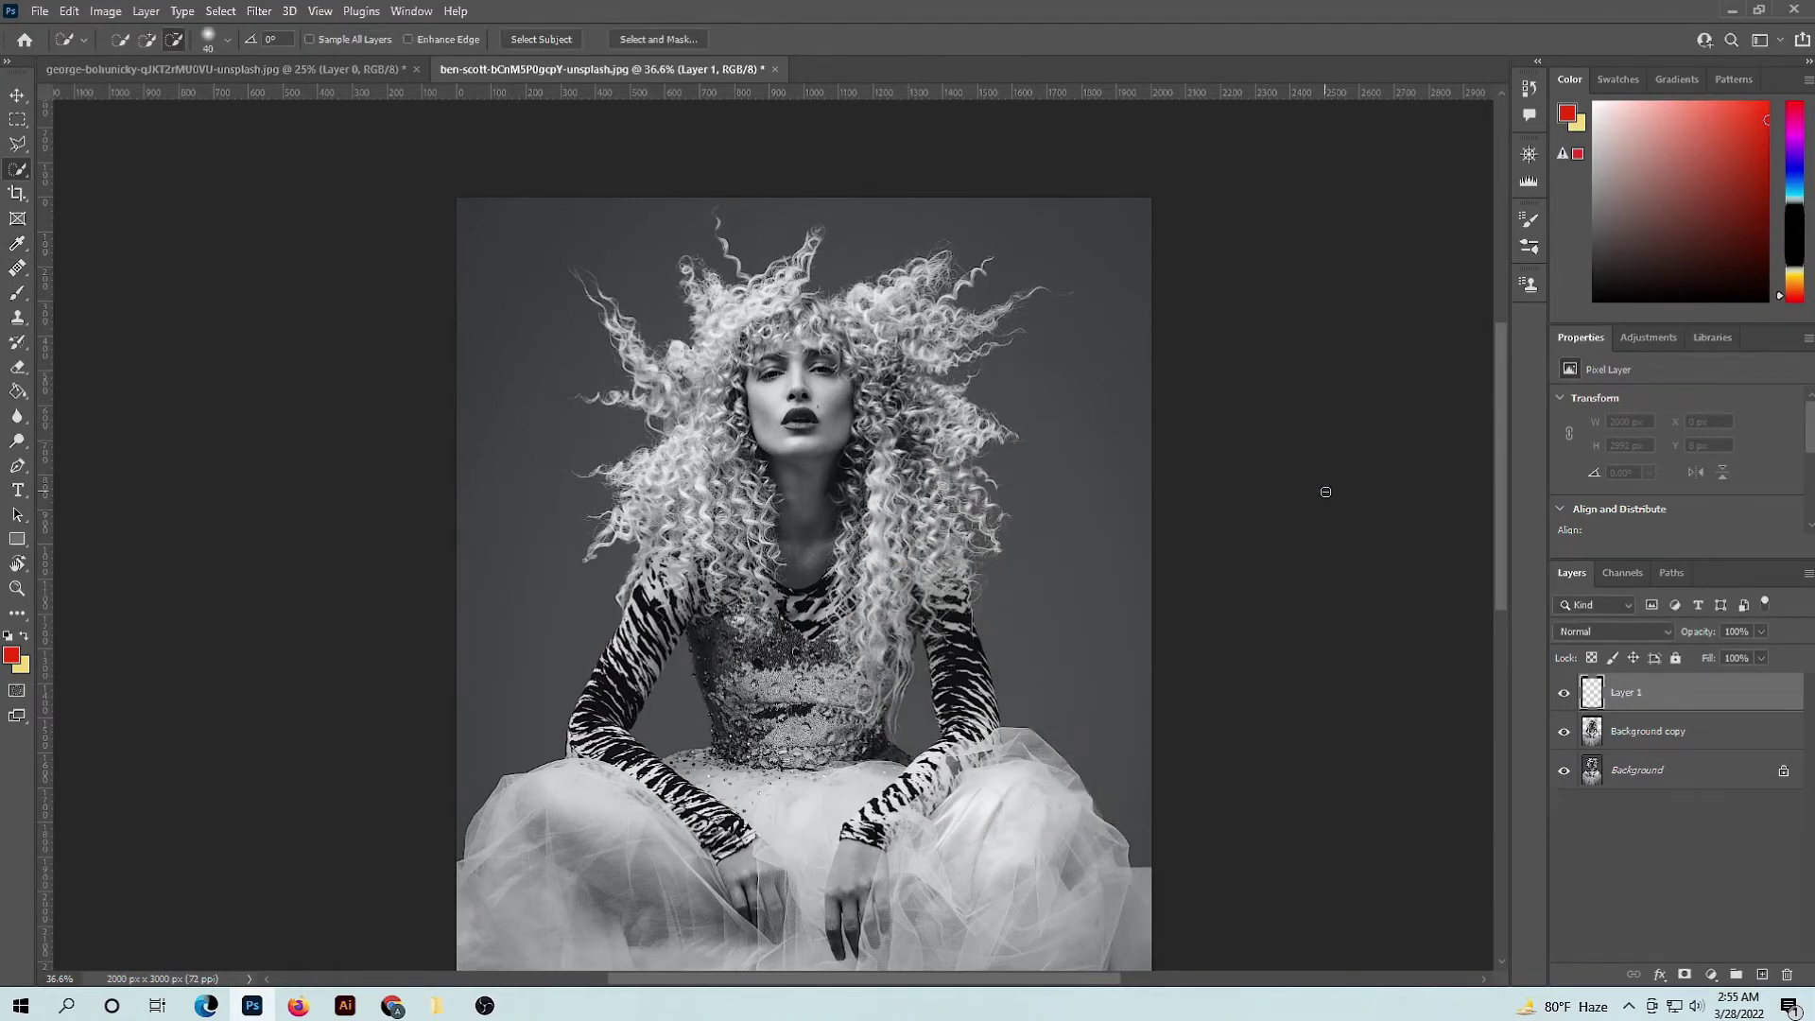
{"action": "key", "text": "ctrl+BackSpace"}
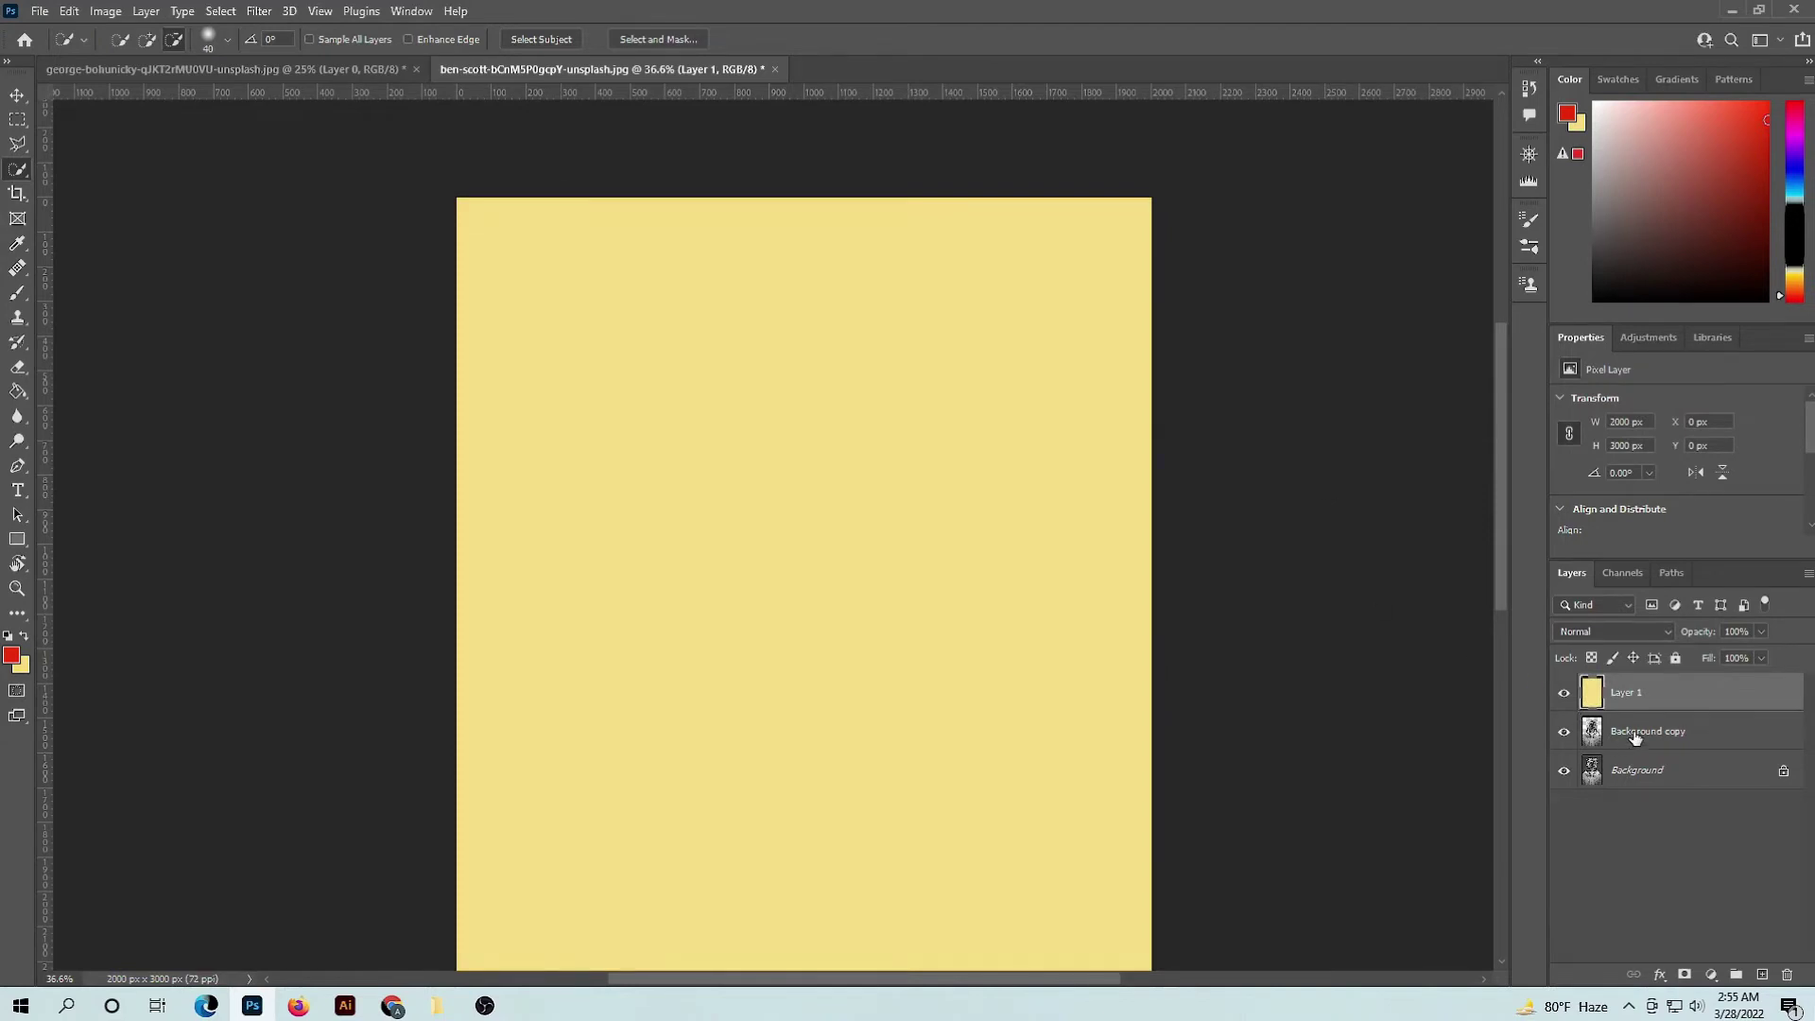
- Move Background copy above the yellow Layer 1 and view the result
{"action": "left_click_drag", "start_coordinate": [1635, 738], "coordinate": [1625, 693]}
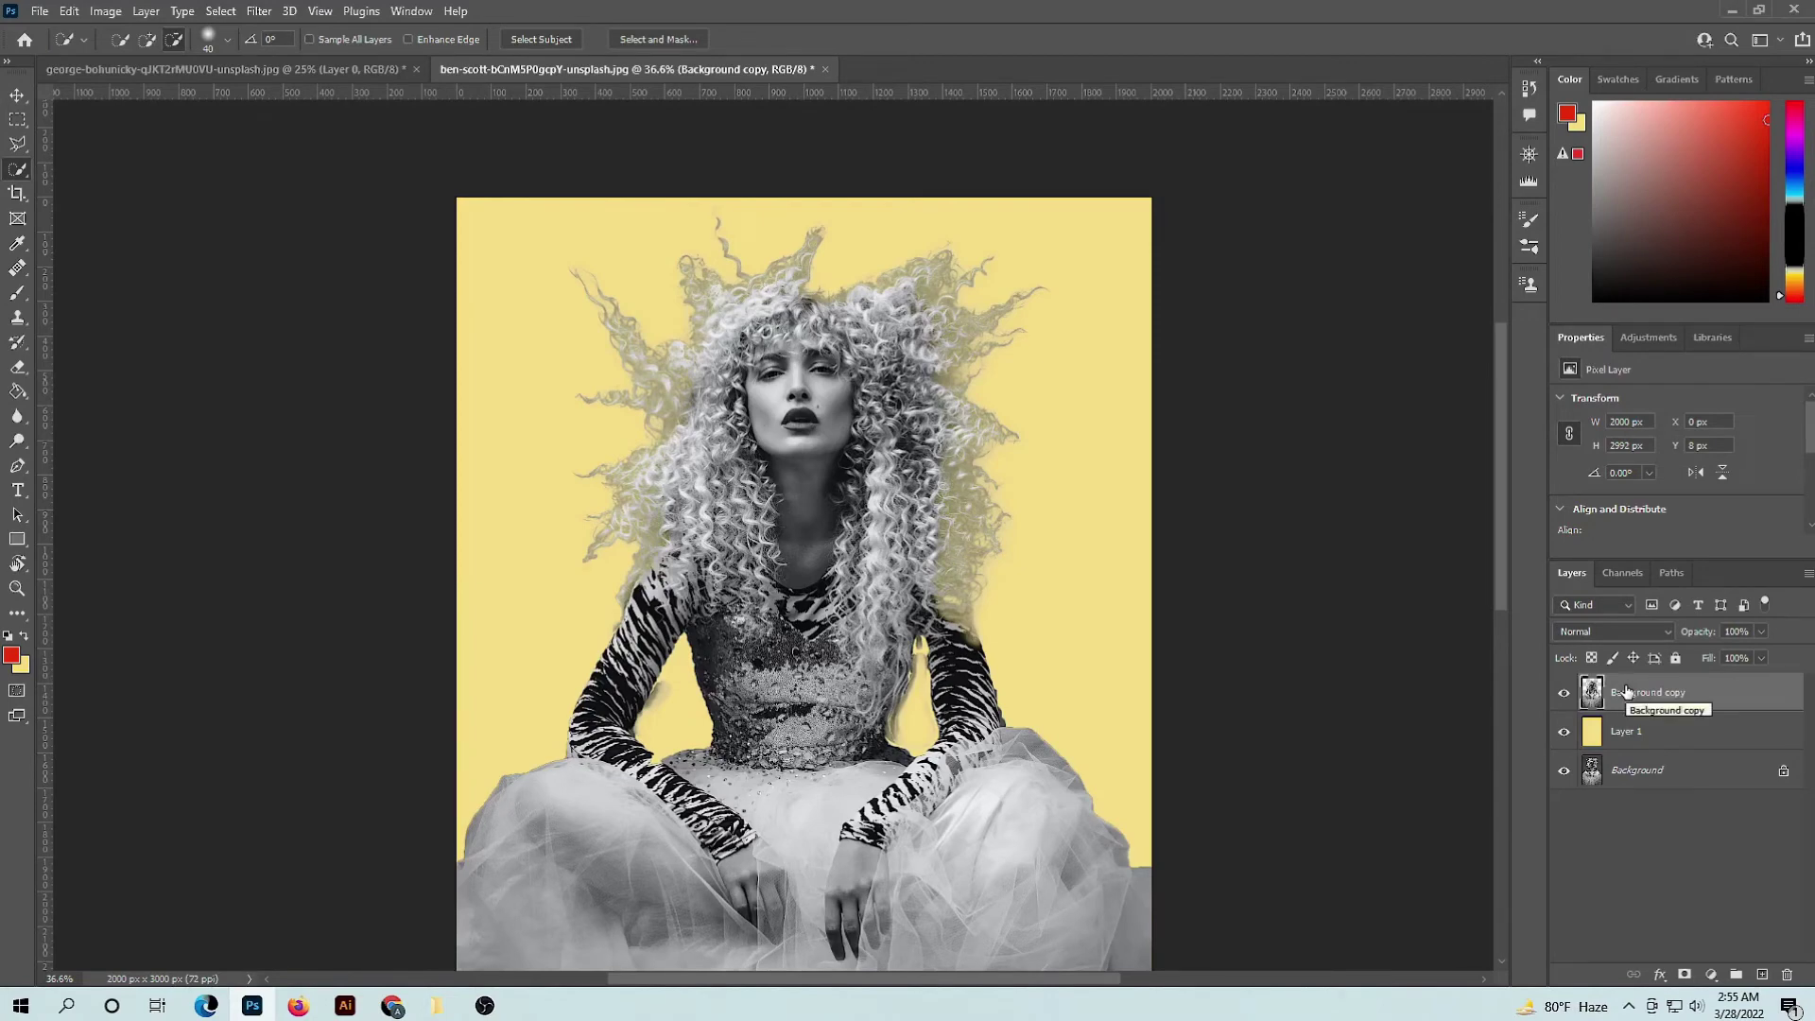
{"action": "scroll", "coordinate": [916, 643], "scroll_direction": "up", "scroll_amount": 2}
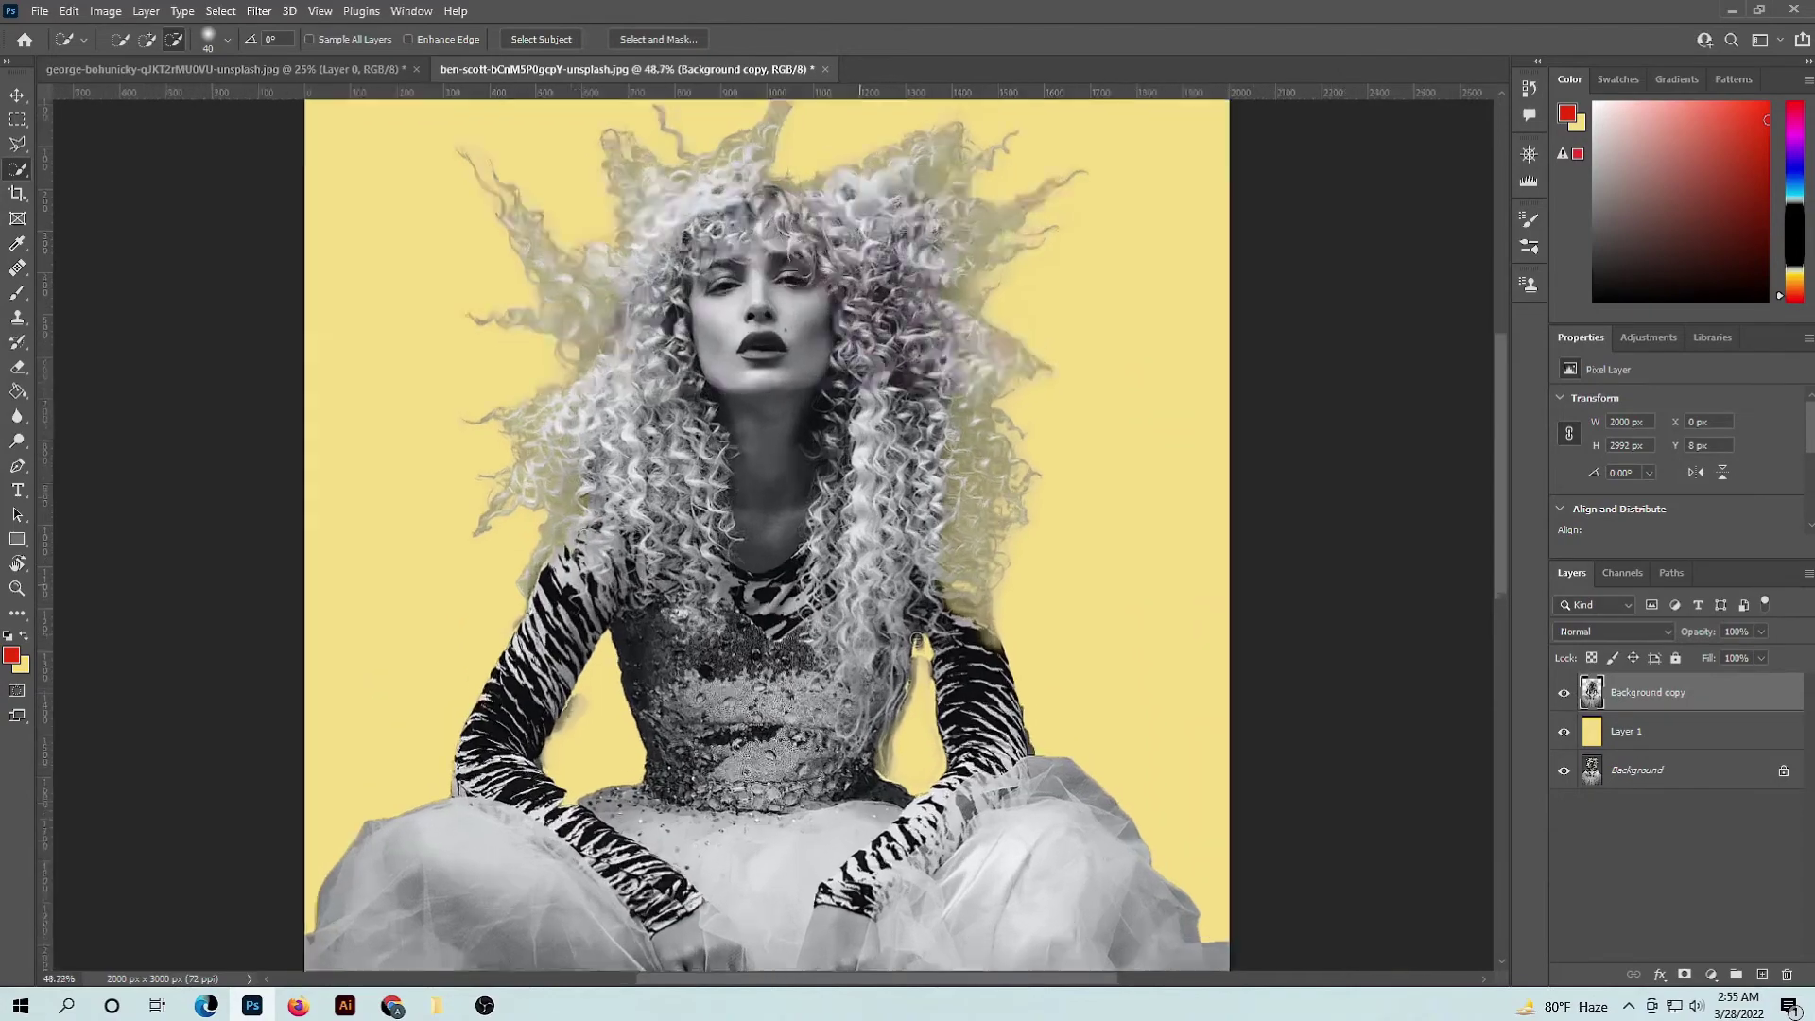
{"action": "scroll", "coordinate": [915, 642], "scroll_direction": "up", "scroll_amount": 2}
{"action": "scroll", "coordinate": [919, 643], "scroll_direction": "down", "scroll_amount": 2}
{"action": "scroll", "coordinate": [918, 643], "scroll_direction": "down", "scroll_amount": 1}
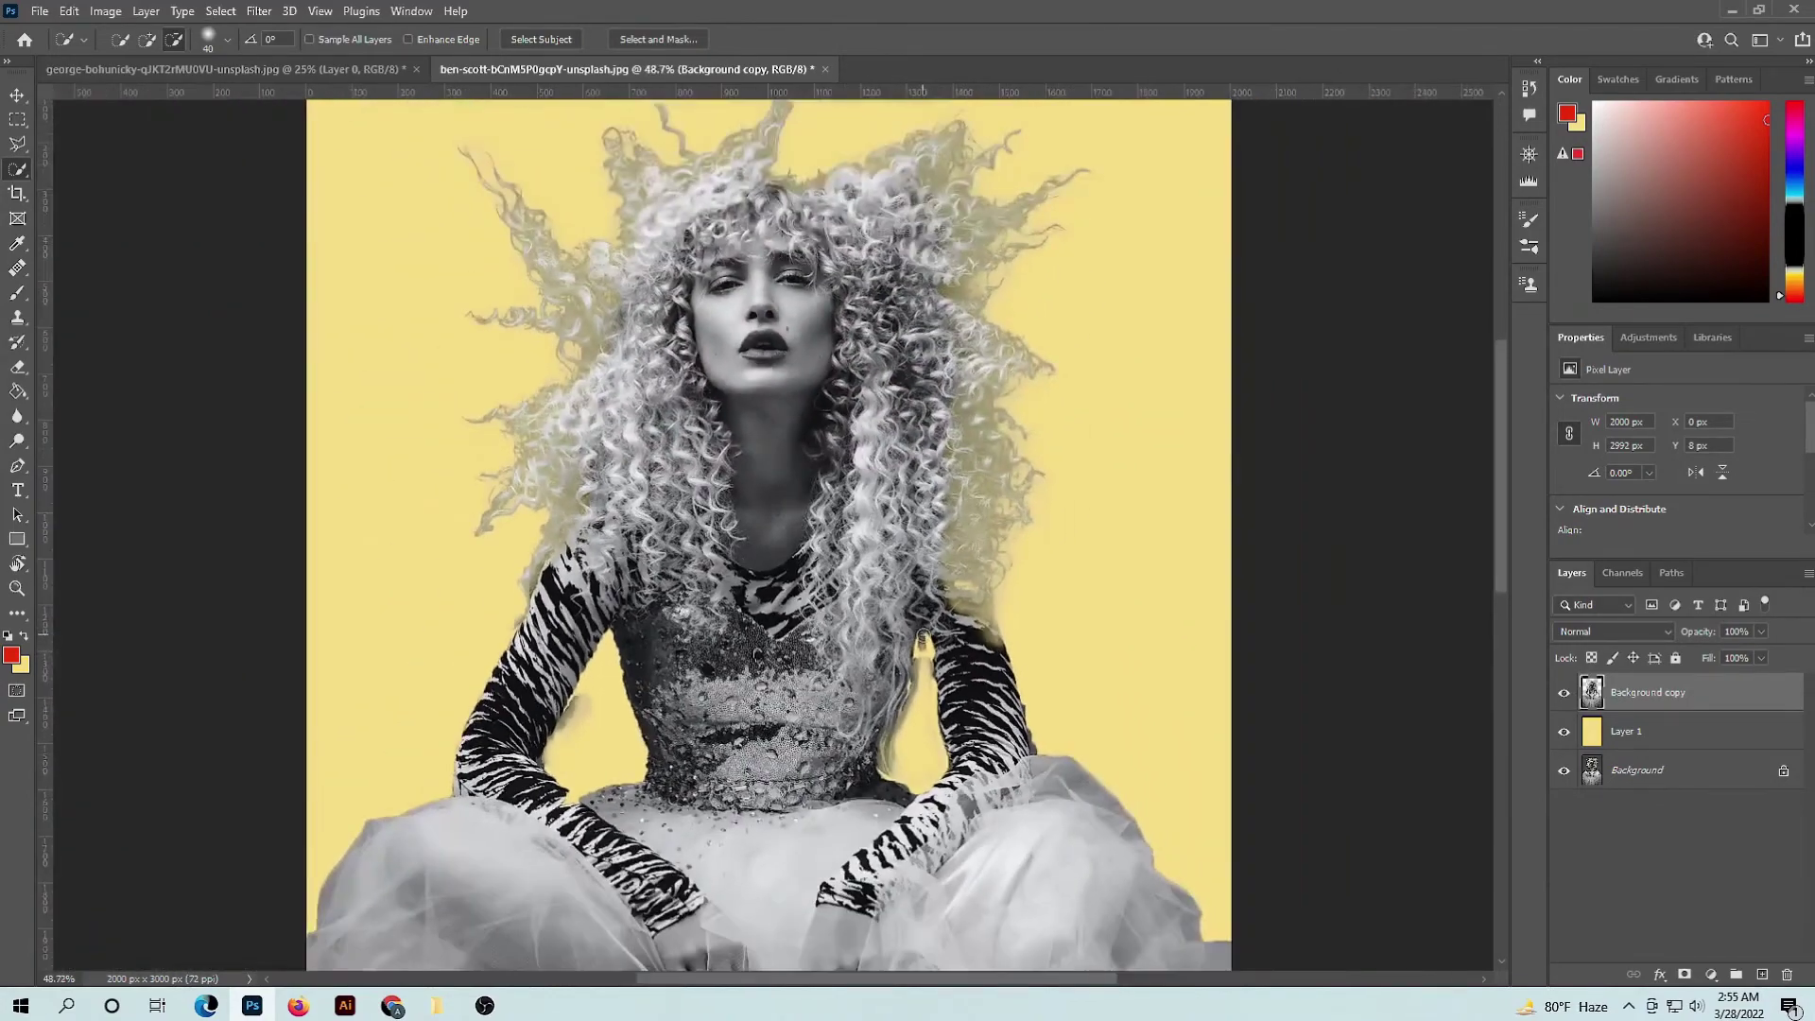
{"action": "scroll", "coordinate": [918, 643], "scroll_direction": "down", "scroll_amount": 1}
{"action": "scroll", "coordinate": [919, 641], "scroll_direction": "up", "scroll_amount": 2}
{"action": "scroll", "coordinate": [921, 639], "scroll_direction": "up", "scroll_amount": 1}
{"action": "scroll", "coordinate": [922, 635], "scroll_direction": "down", "scroll_amount": 2}
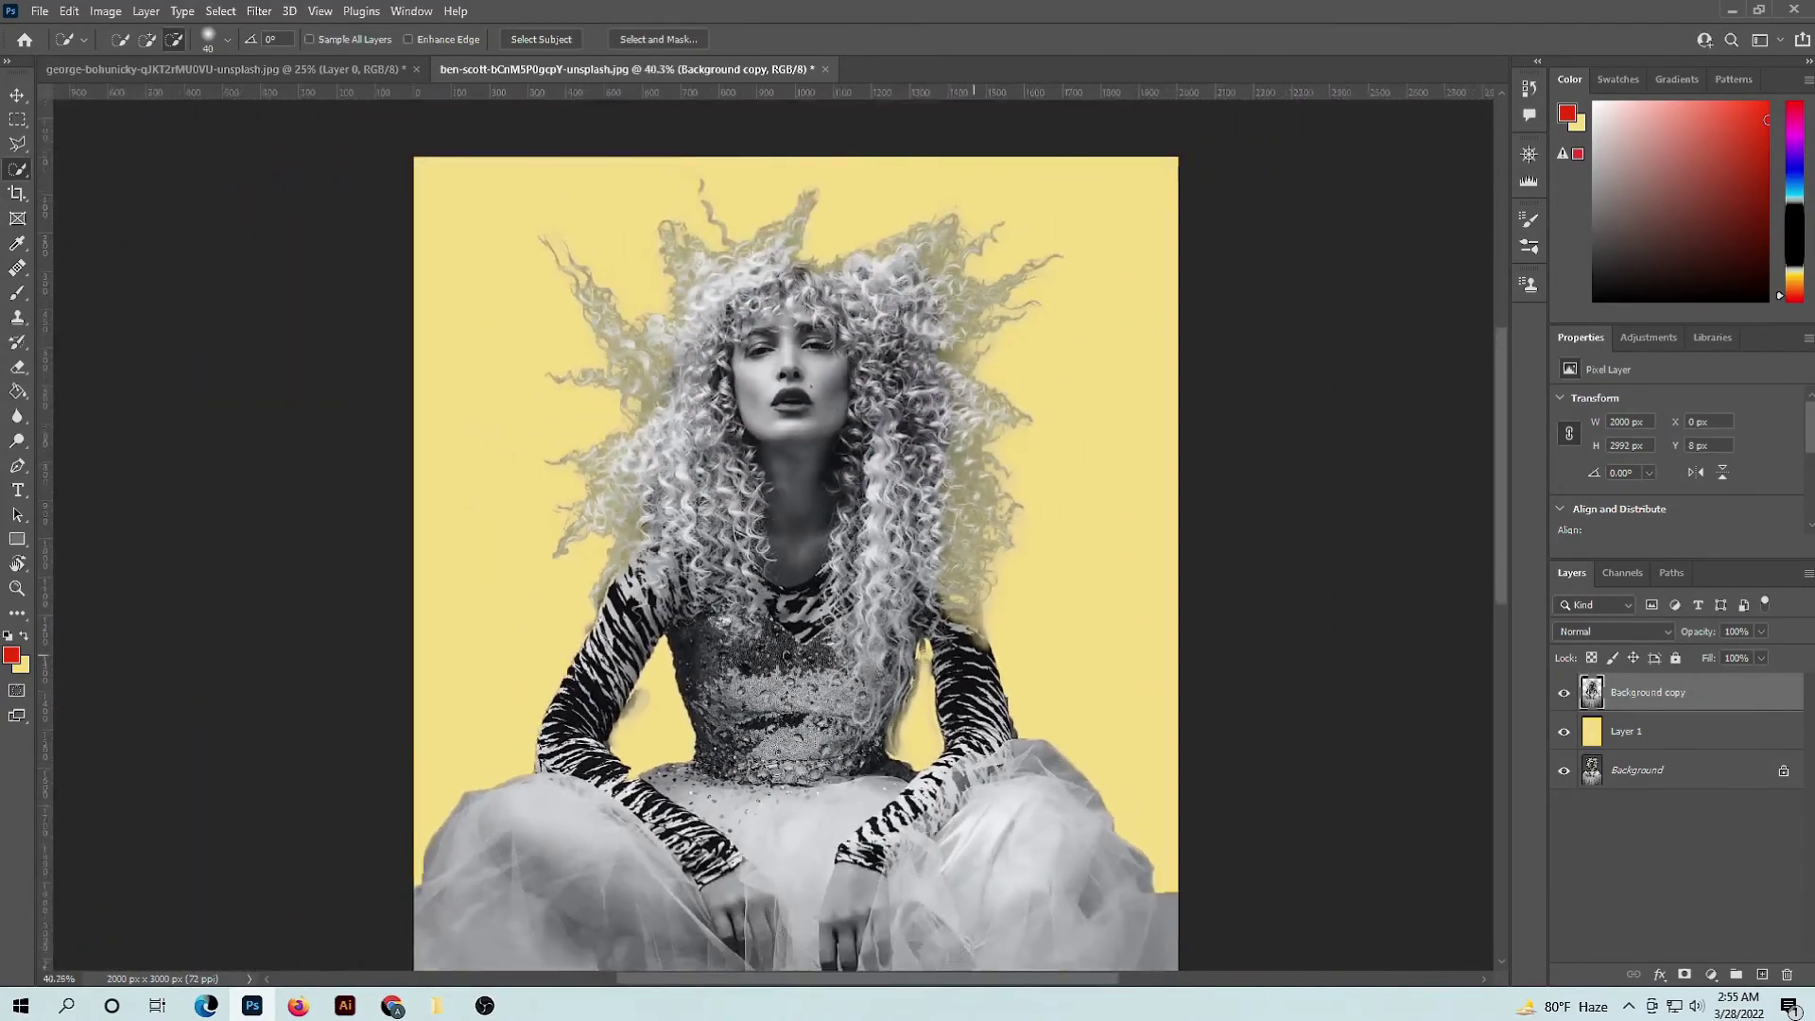
{"action": "scroll", "coordinate": [922, 647], "scroll_direction": "down", "scroll_amount": 1}
{"action": "scroll", "coordinate": [924, 659], "scroll_direction": "down", "scroll_amount": 1}
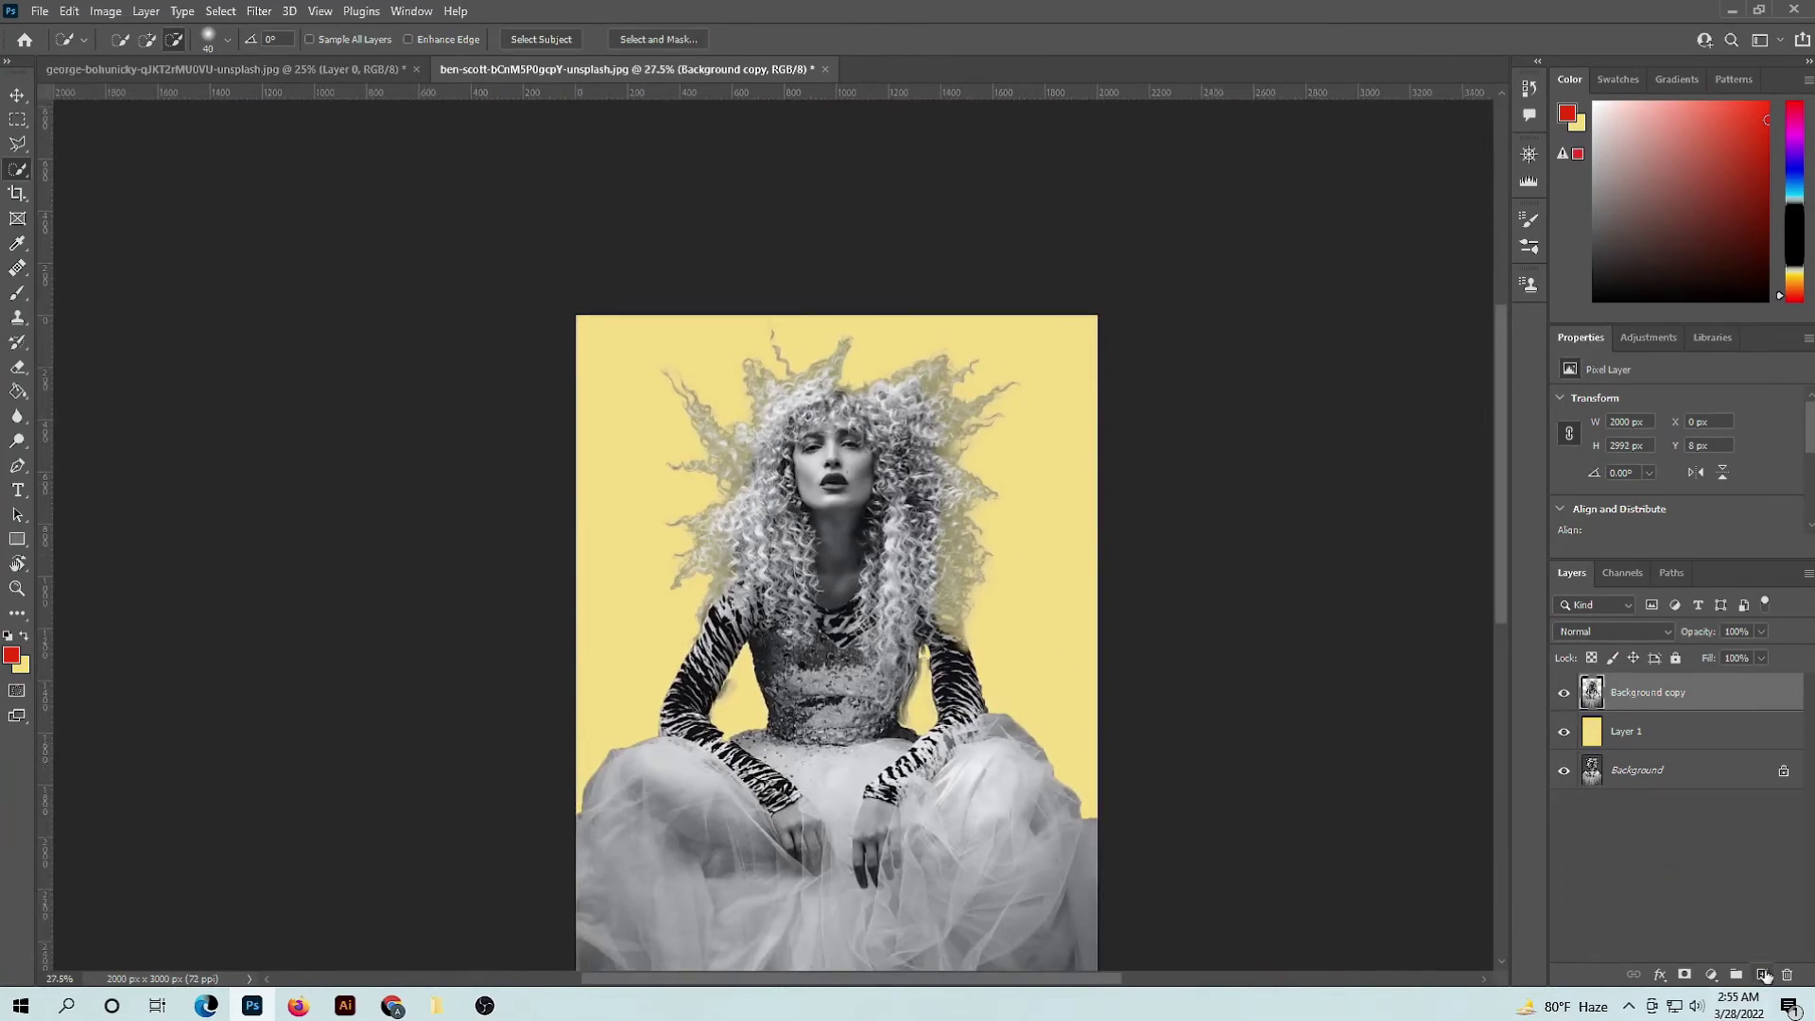
- Add Layer 2 filled with white, hide yellow Layer 1, and move Background copy above it
{"action": "left_click", "coordinate": [1762, 974]}
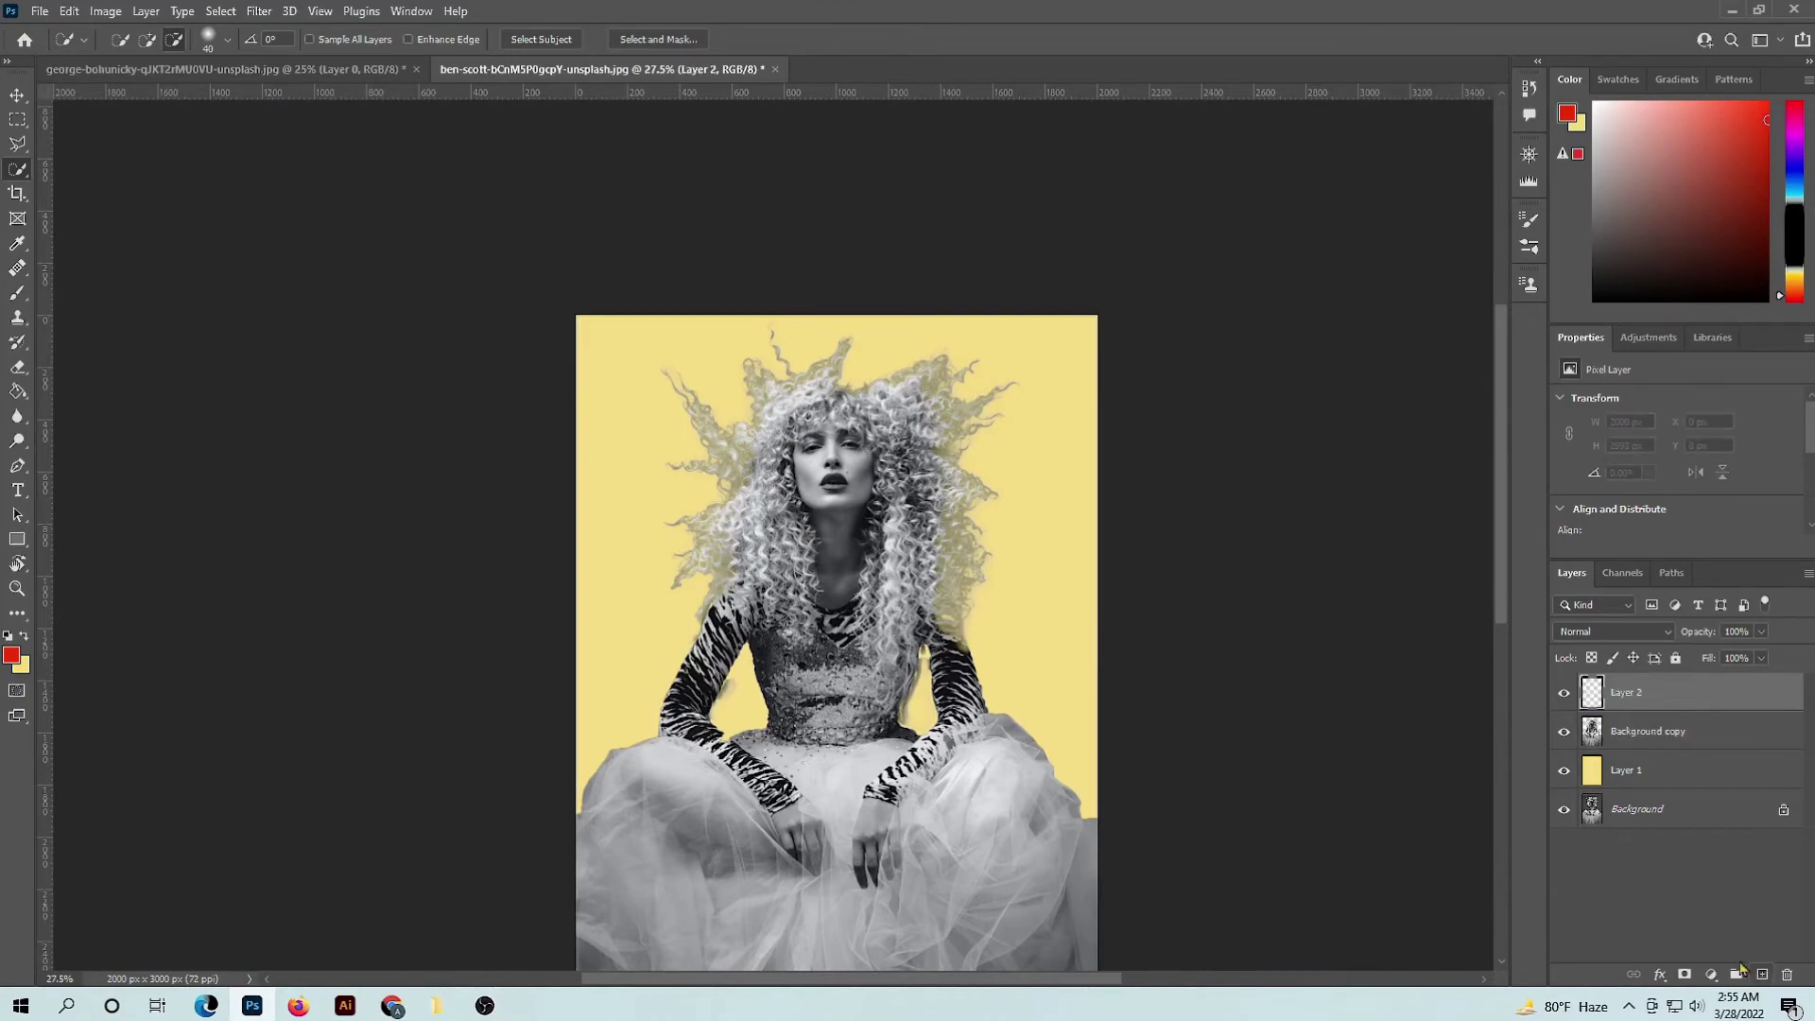
{"action": "left_click", "coordinate": [23, 667]}
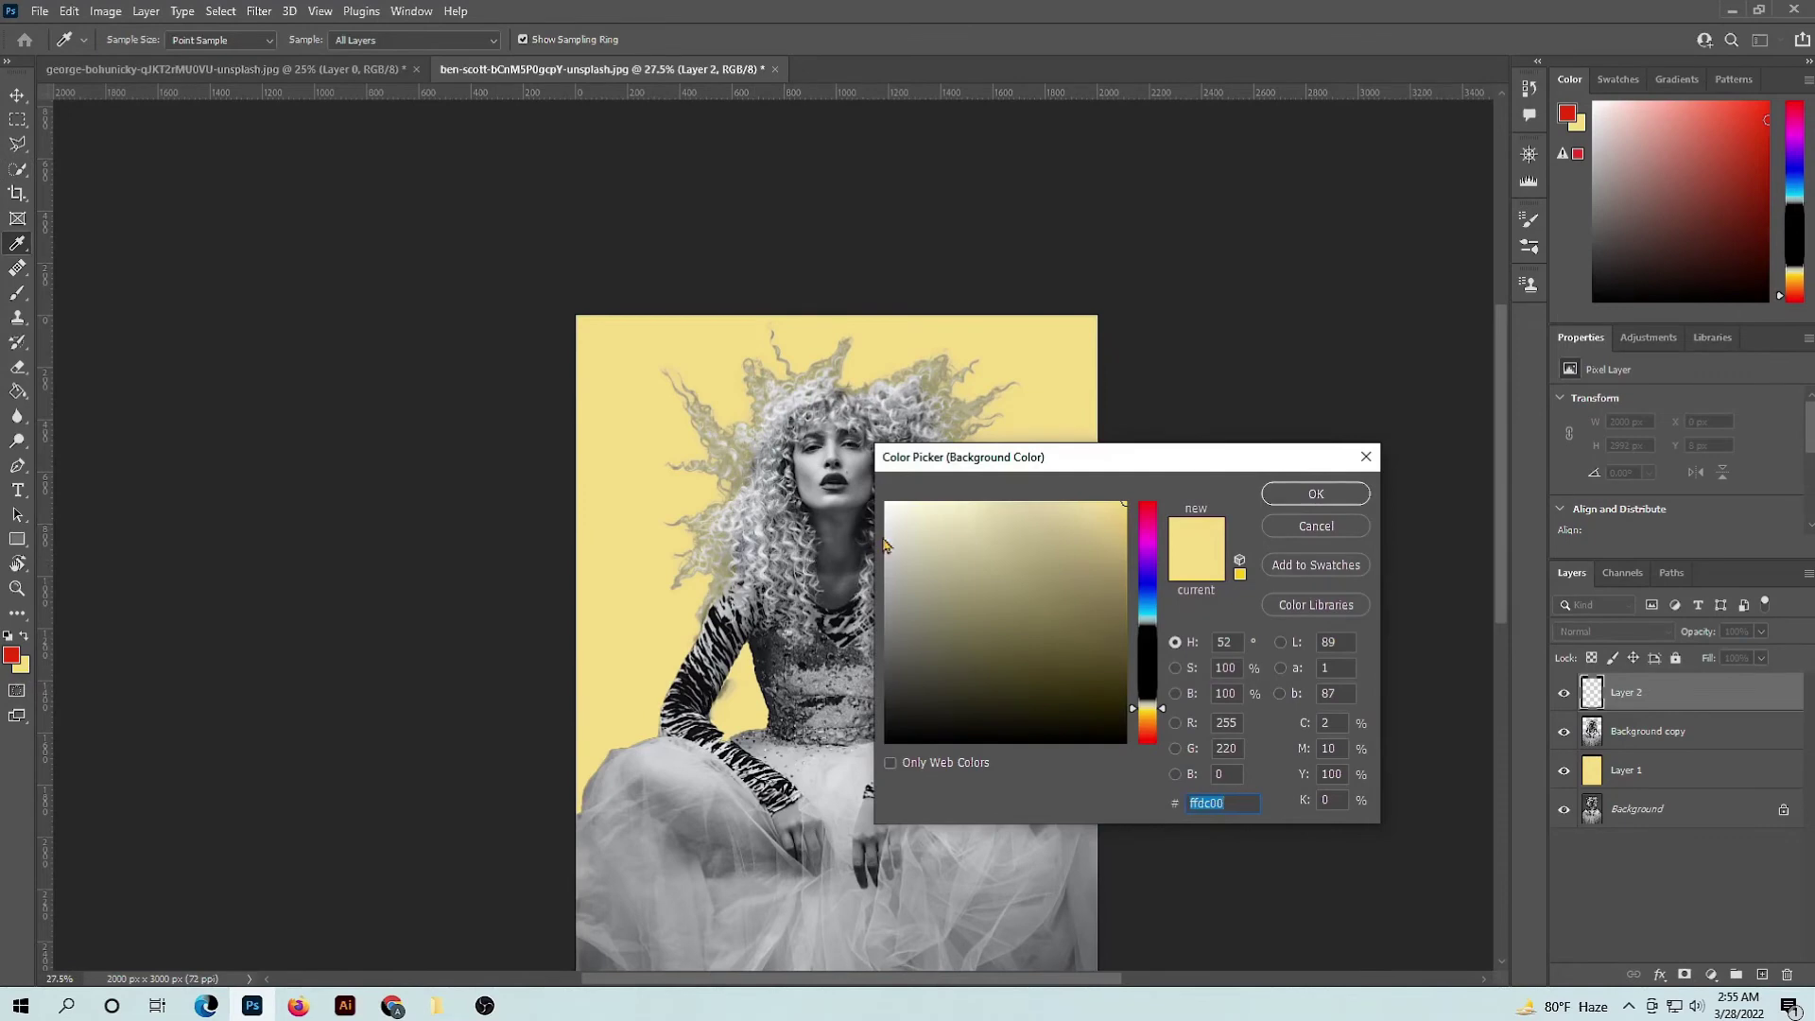
{"action": "left_click_drag", "start_coordinate": [885, 545], "coordinate": [879, 488]}
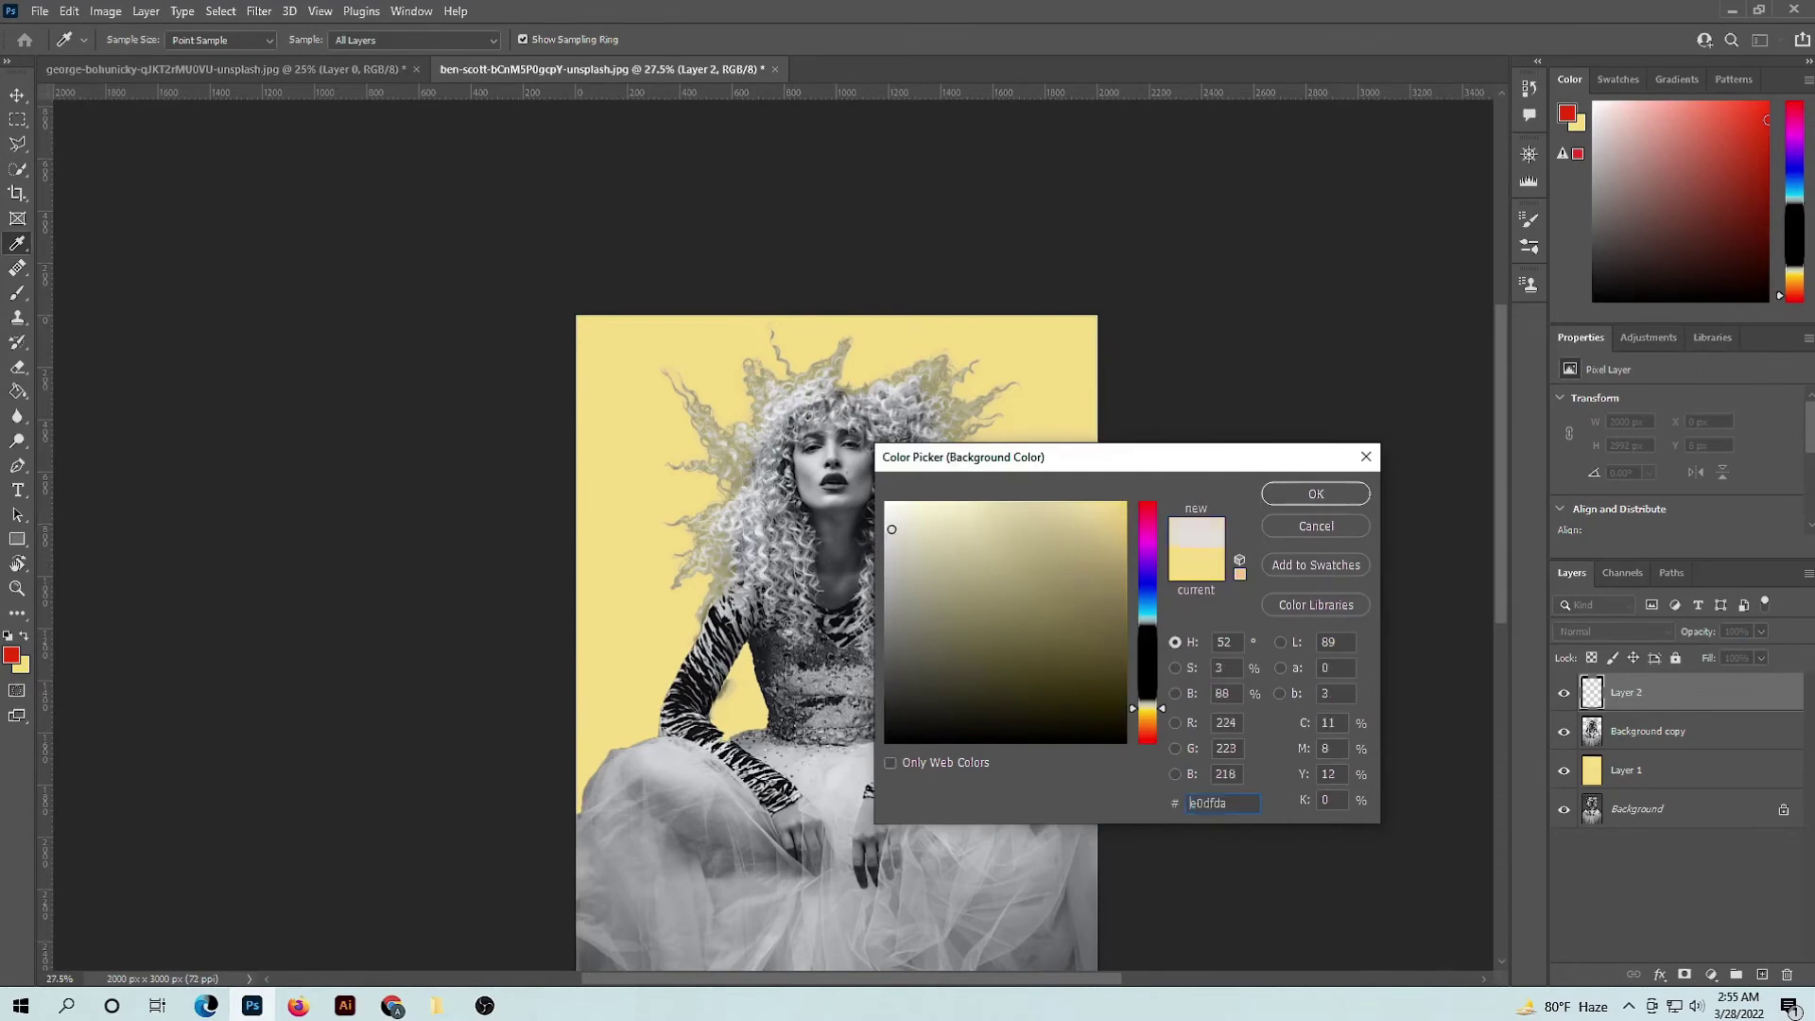
{"action": "left_click", "coordinate": [1326, 490]}
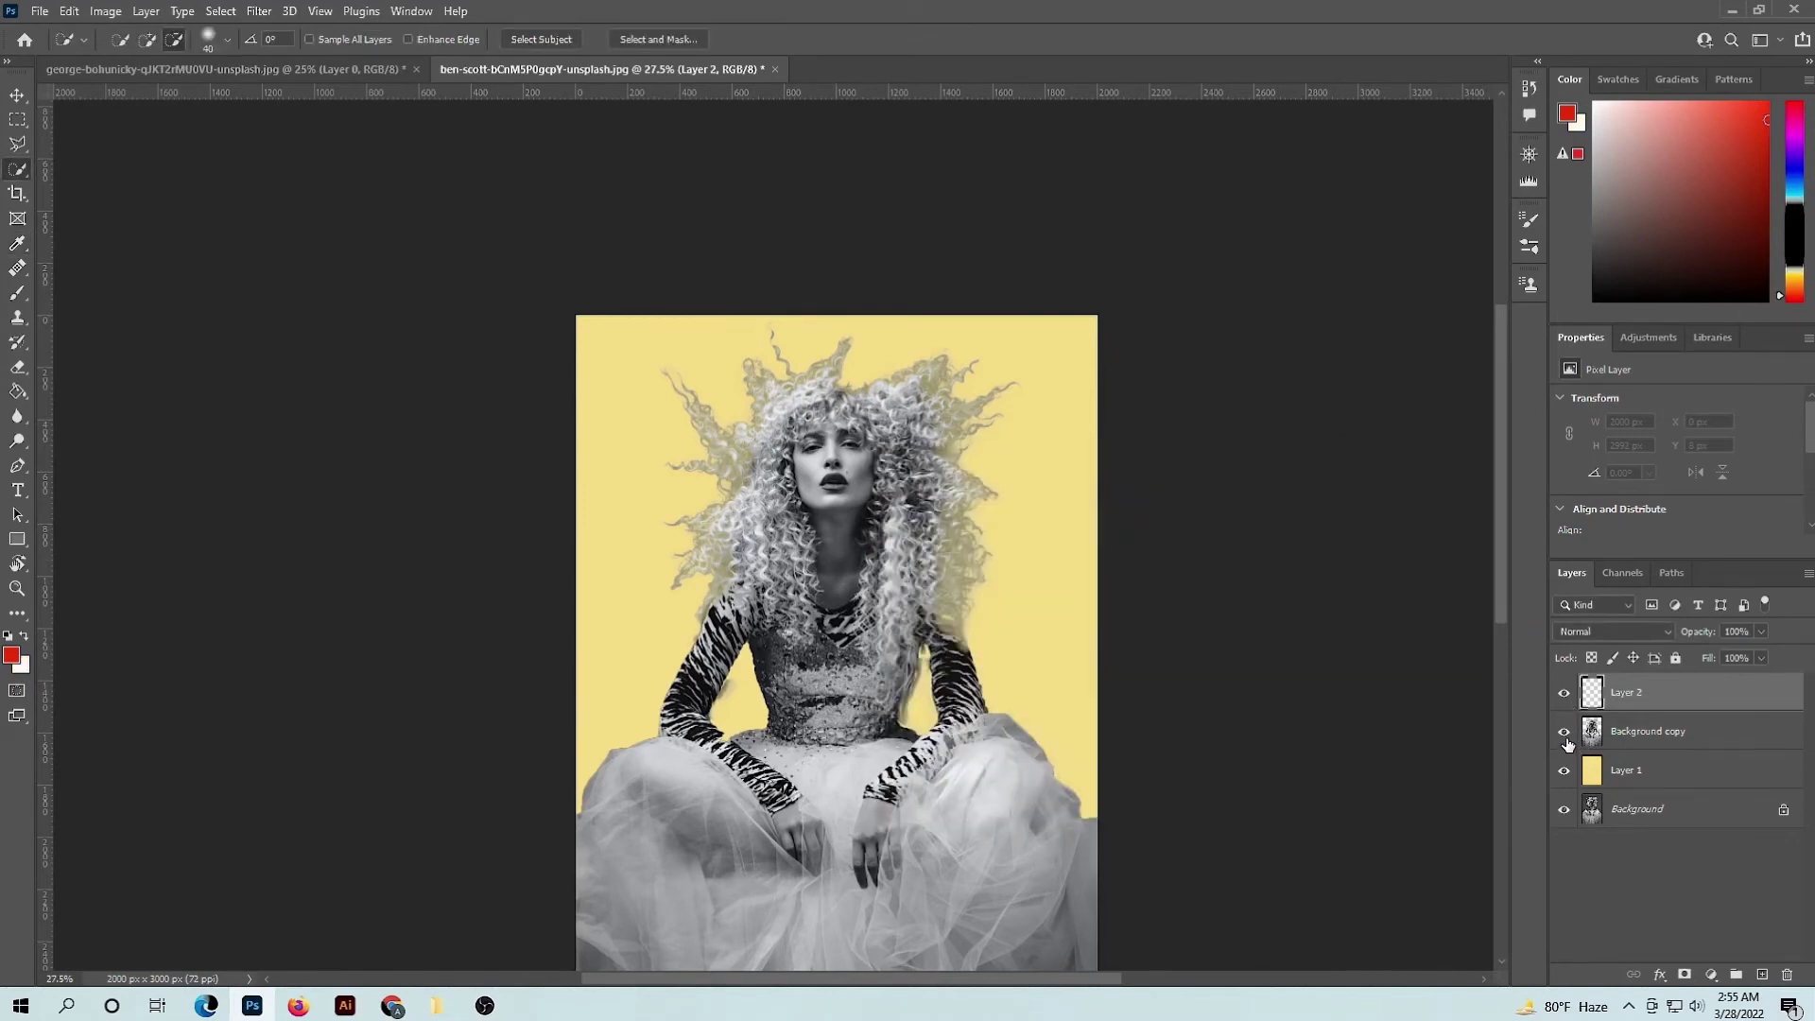
{"action": "left_click", "coordinate": [1564, 772]}
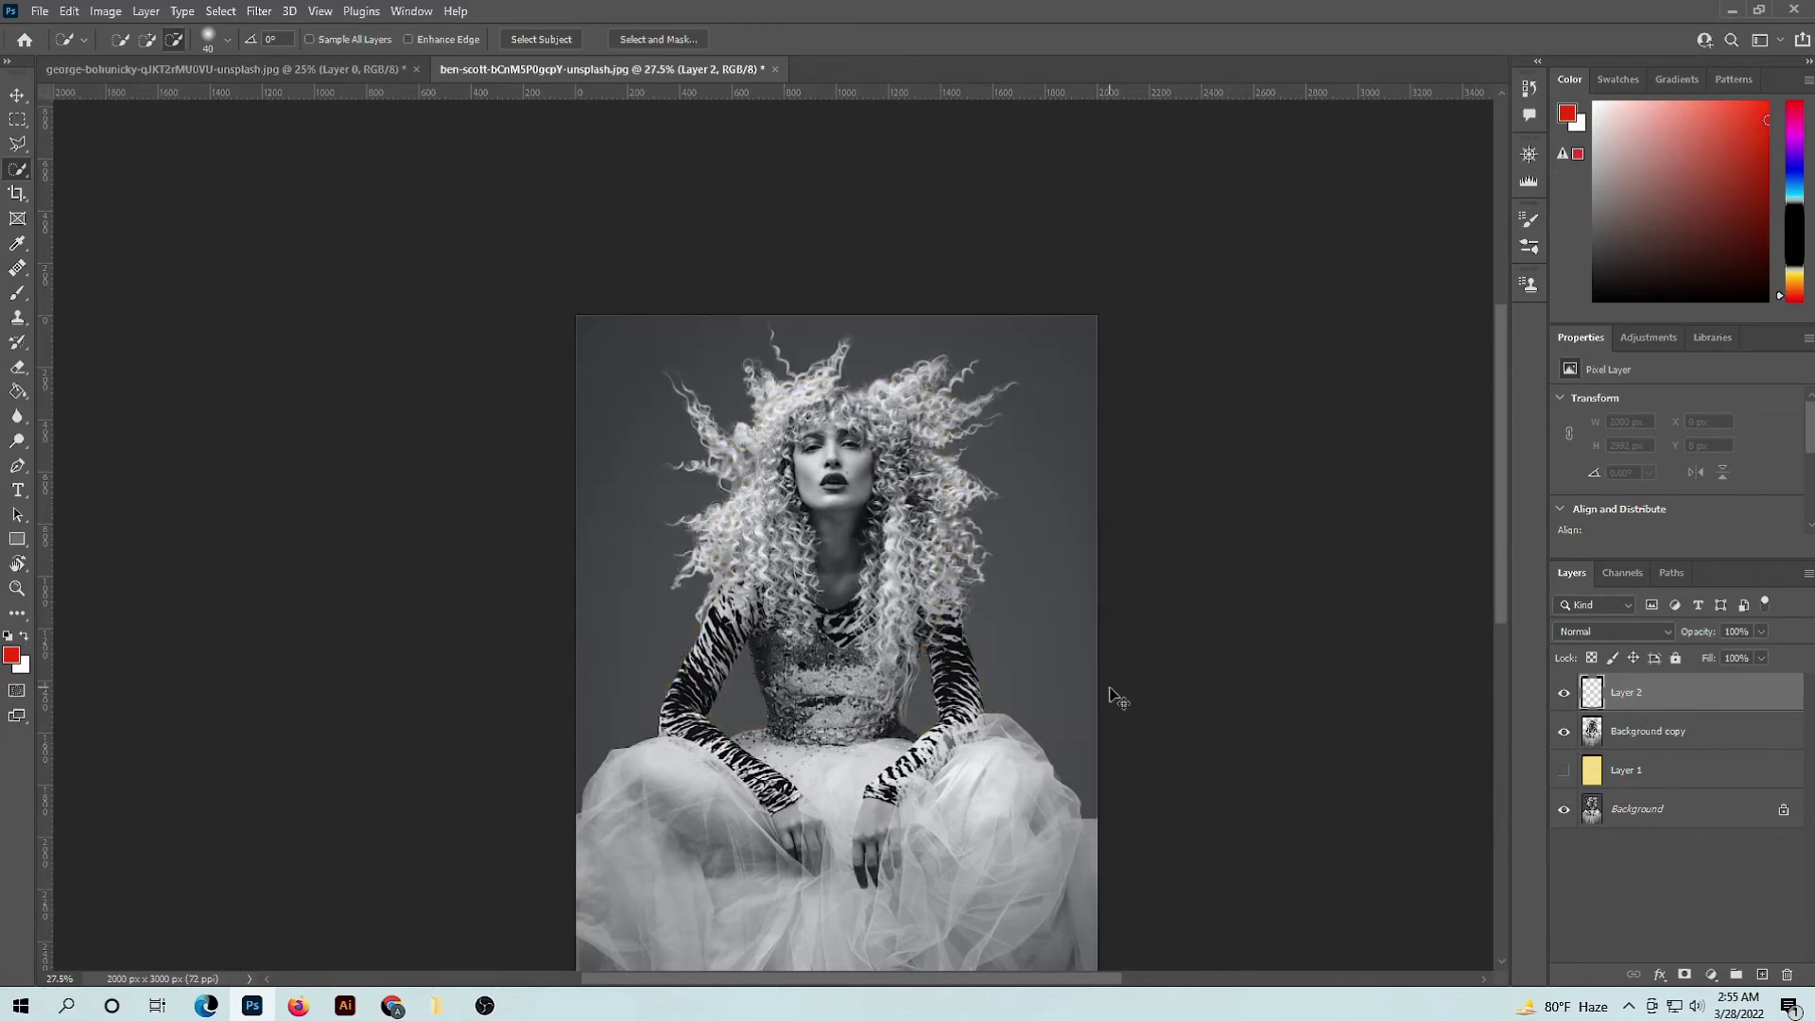
{"action": "key", "text": "ctrl+BackSpace"}
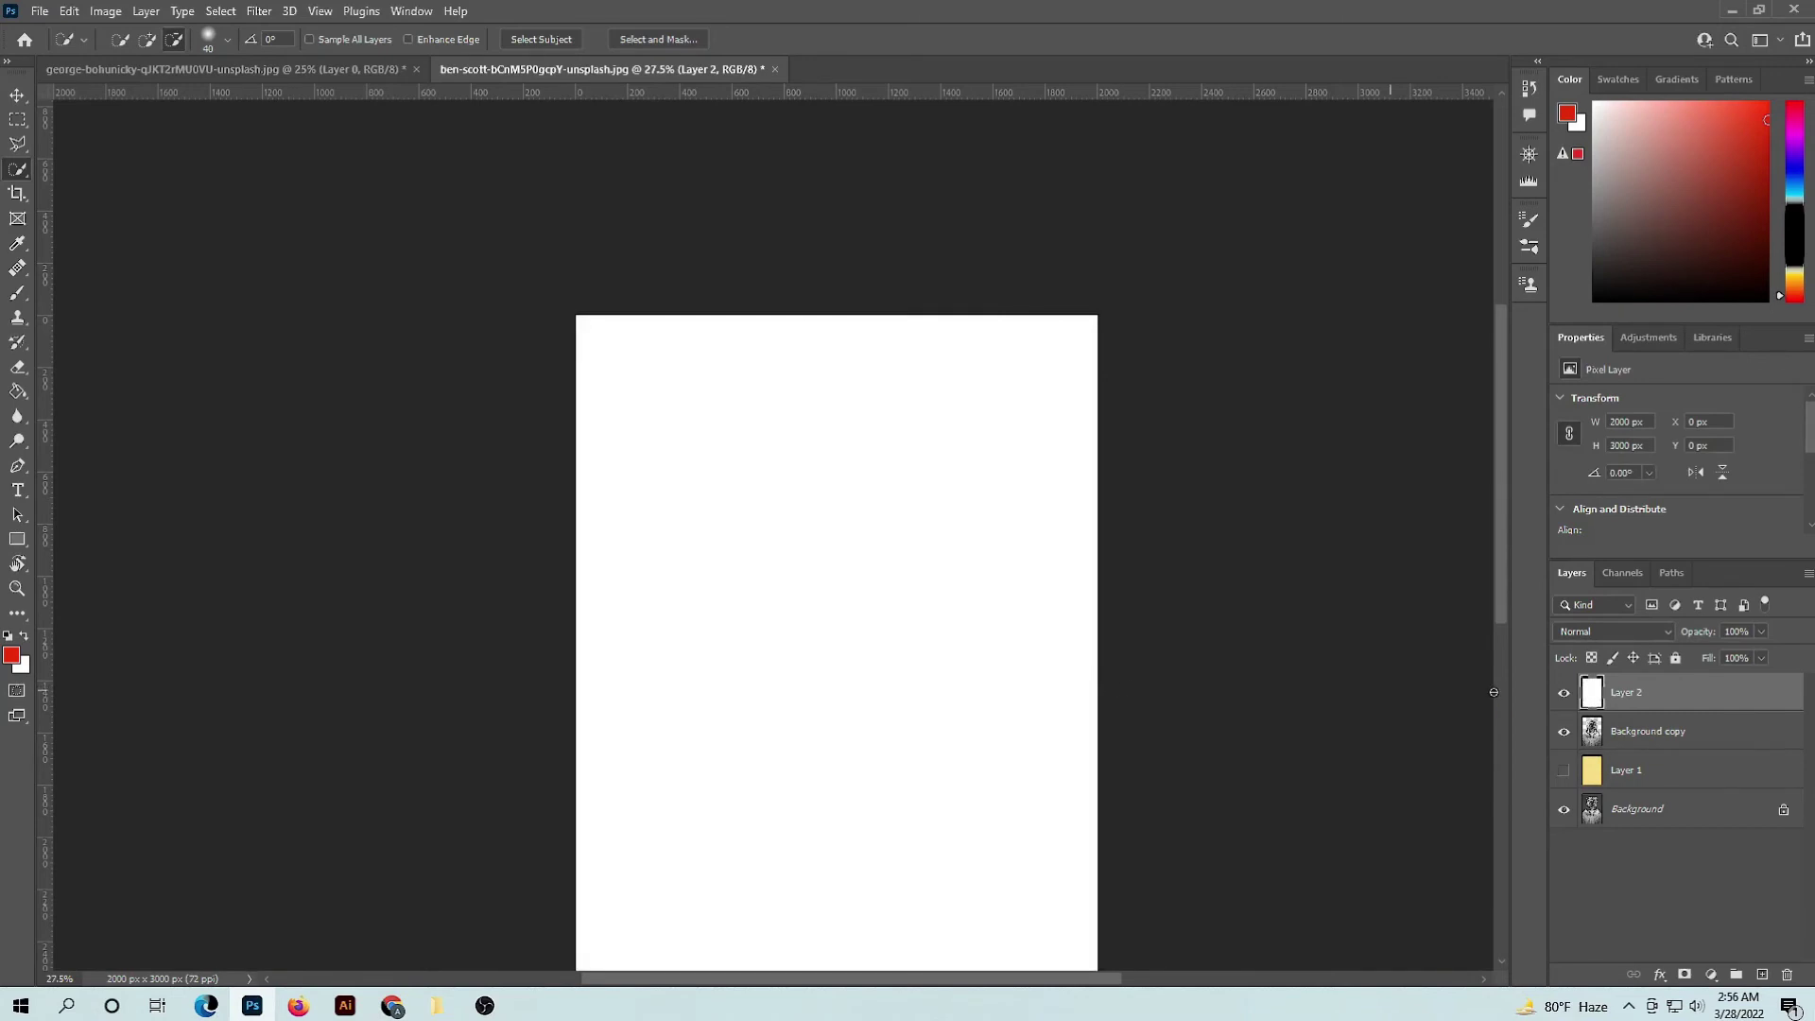
{"action": "left_click_drag", "start_coordinate": [1629, 730], "coordinate": [1616, 679]}
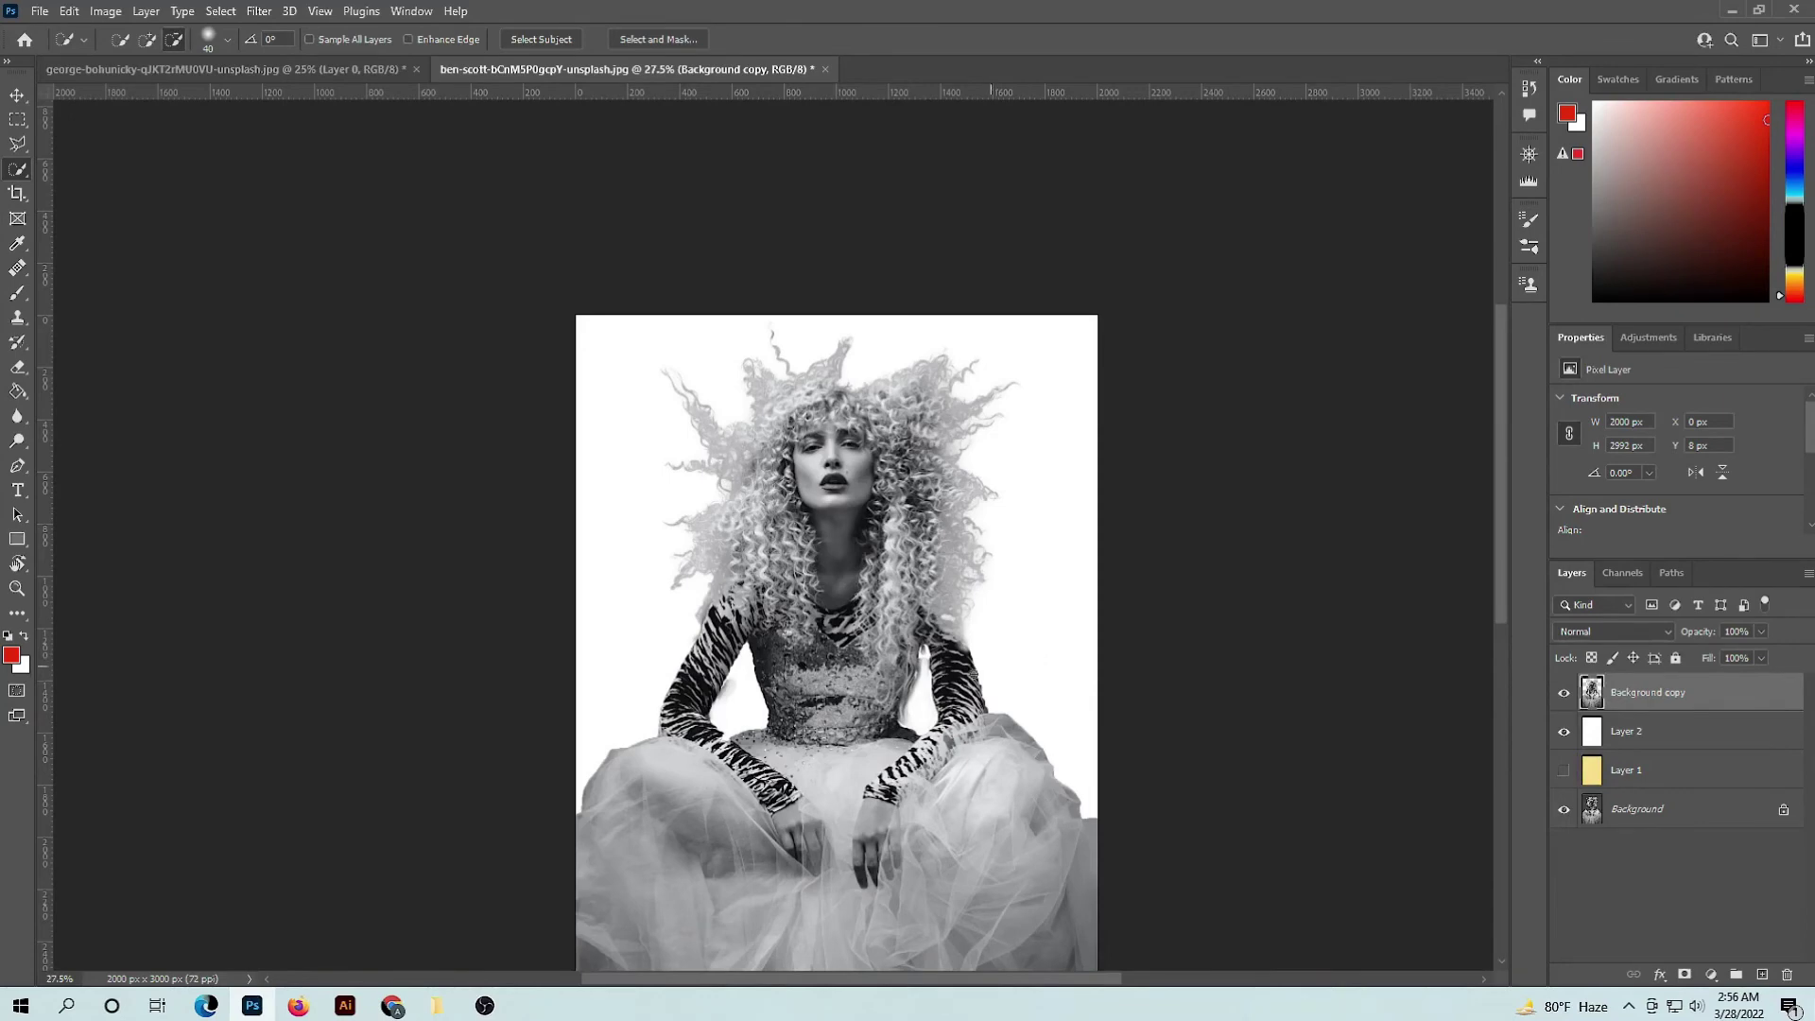
{"action": "scroll", "coordinate": [879, 678], "scroll_direction": "up", "scroll_amount": 3}
{"action": "scroll", "coordinate": [879, 677], "scroll_direction": "up", "scroll_amount": 1}
{"action": "scroll", "coordinate": [878, 678], "scroll_direction": "down", "scroll_amount": 1}
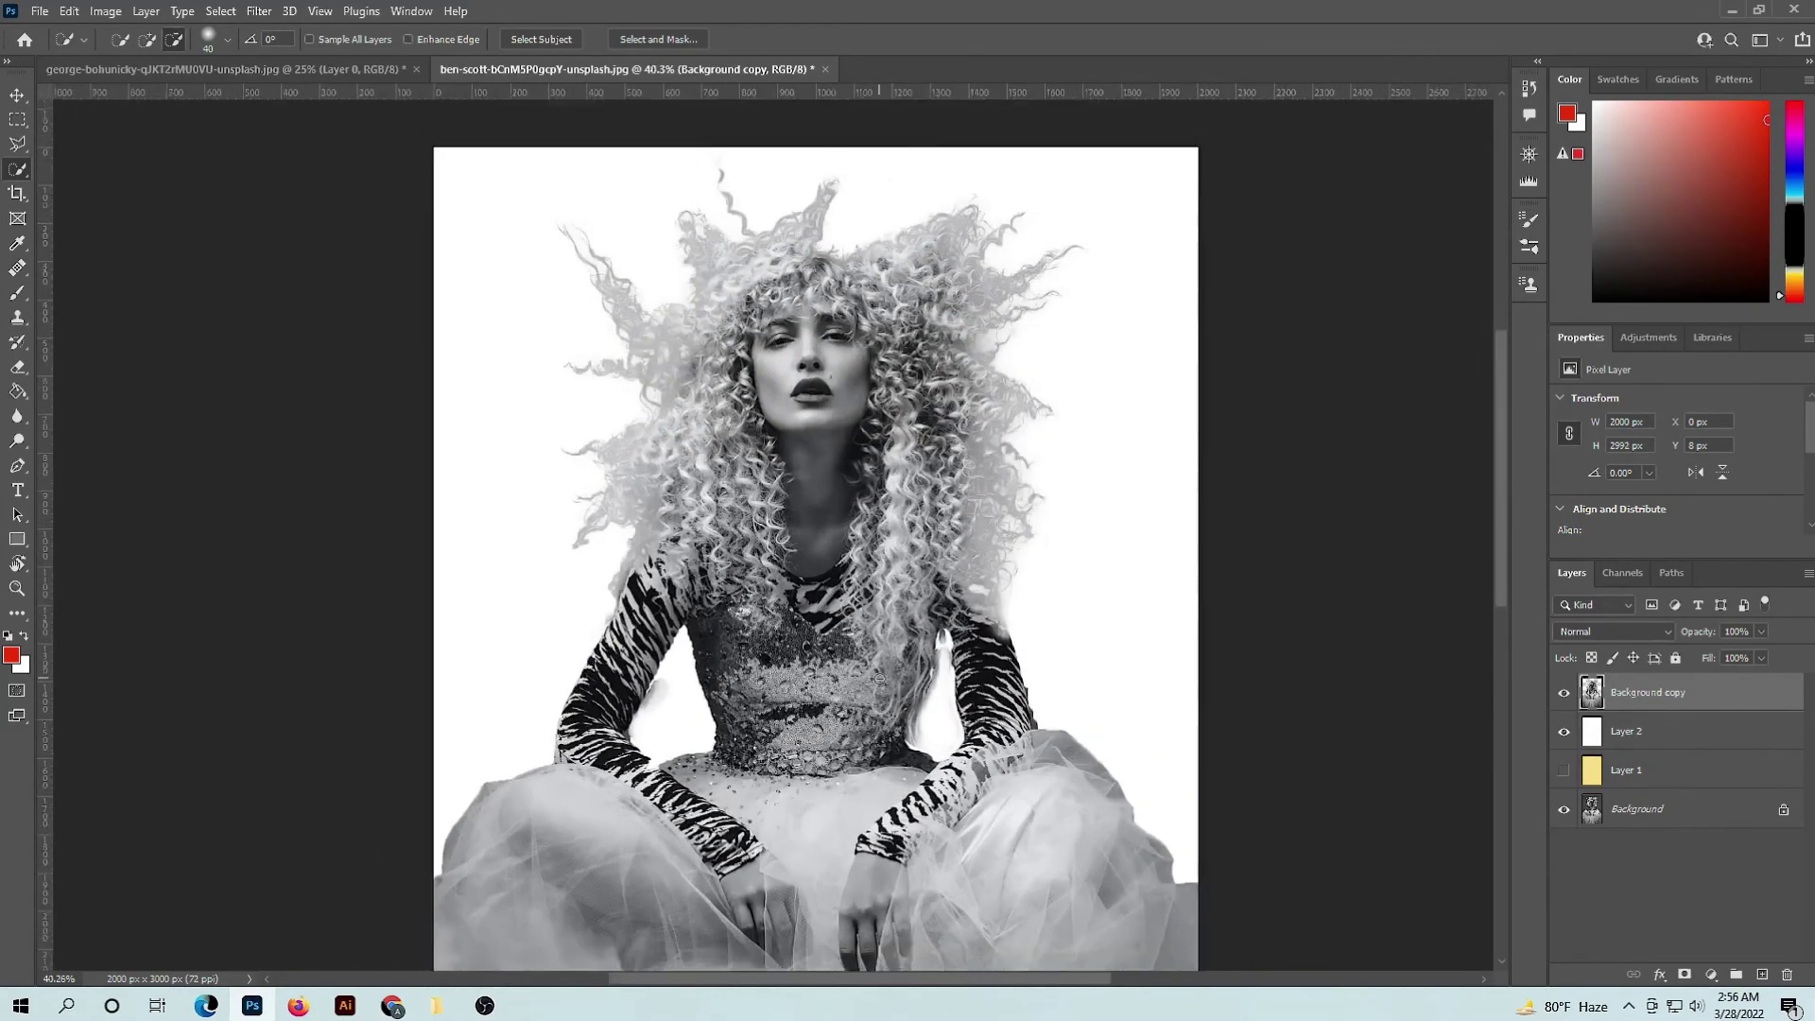
{"action": "scroll", "coordinate": [879, 677], "scroll_direction": "down", "scroll_amount": 2}
{"action": "scroll", "coordinate": [879, 678], "scroll_direction": "down", "scroll_amount": 1}
{"action": "scroll", "coordinate": [879, 678], "scroll_direction": "down", "scroll_amount": 1}
{"action": "scroll", "coordinate": [879, 678], "scroll_direction": "down", "scroll_amount": 1}
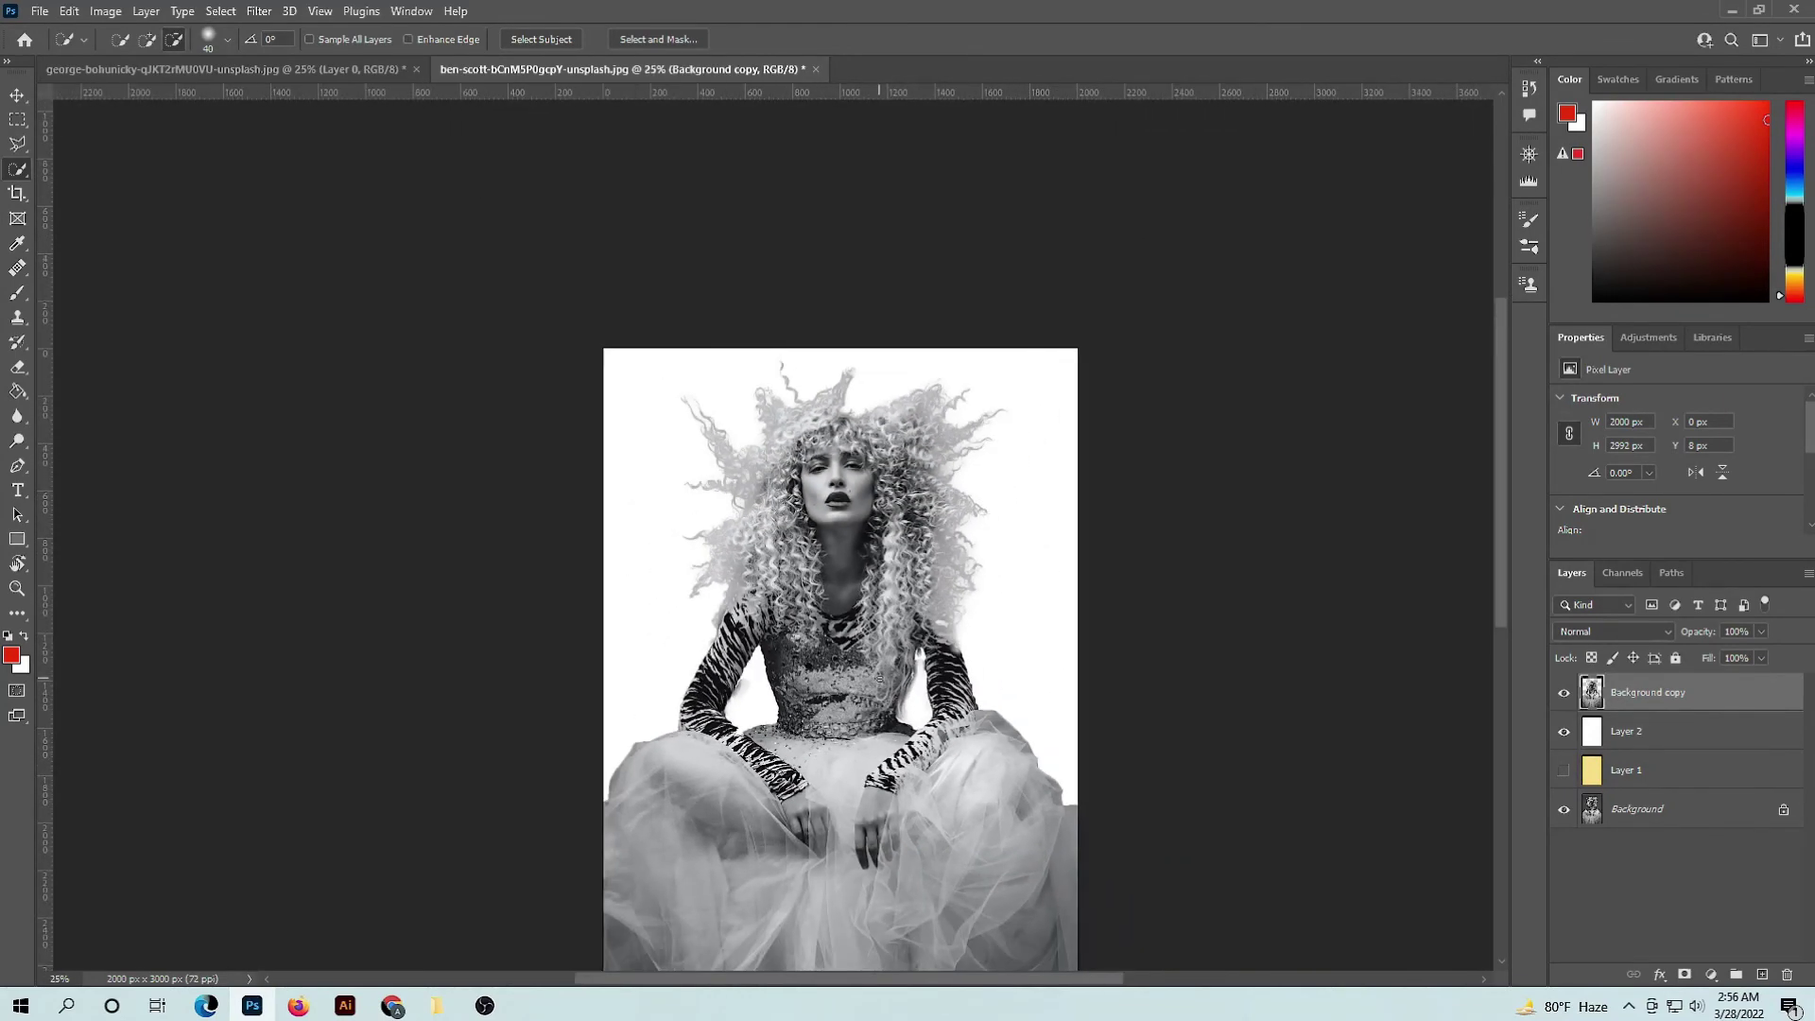
{"action": "scroll", "coordinate": [879, 678], "scroll_direction": "down", "scroll_amount": 1}
{"action": "scroll", "coordinate": [879, 677], "scroll_direction": "down", "scroll_amount": 1}
{"action": "scroll", "coordinate": [879, 678], "scroll_direction": "up", "scroll_amount": 1}
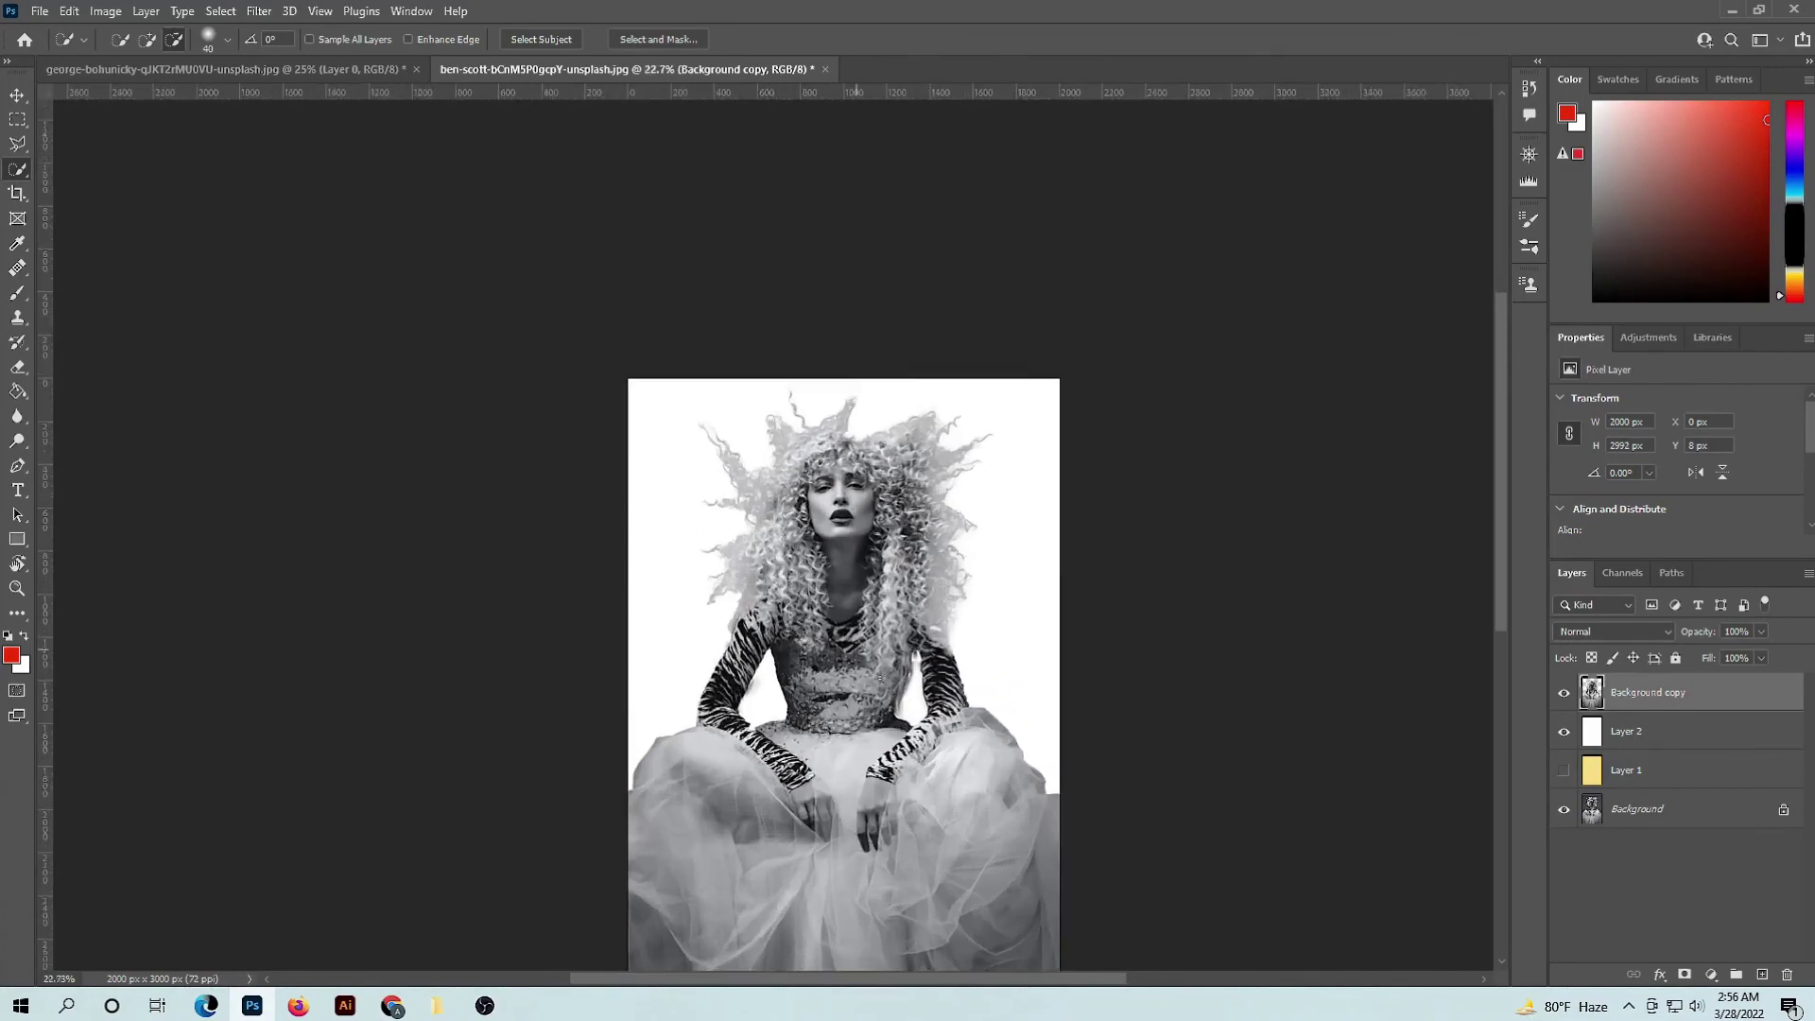
{"action": "scroll", "coordinate": [879, 678], "scroll_direction": "up", "scroll_amount": 1}
{"action": "scroll", "coordinate": [879, 677], "scroll_direction": "down", "scroll_amount": 1}
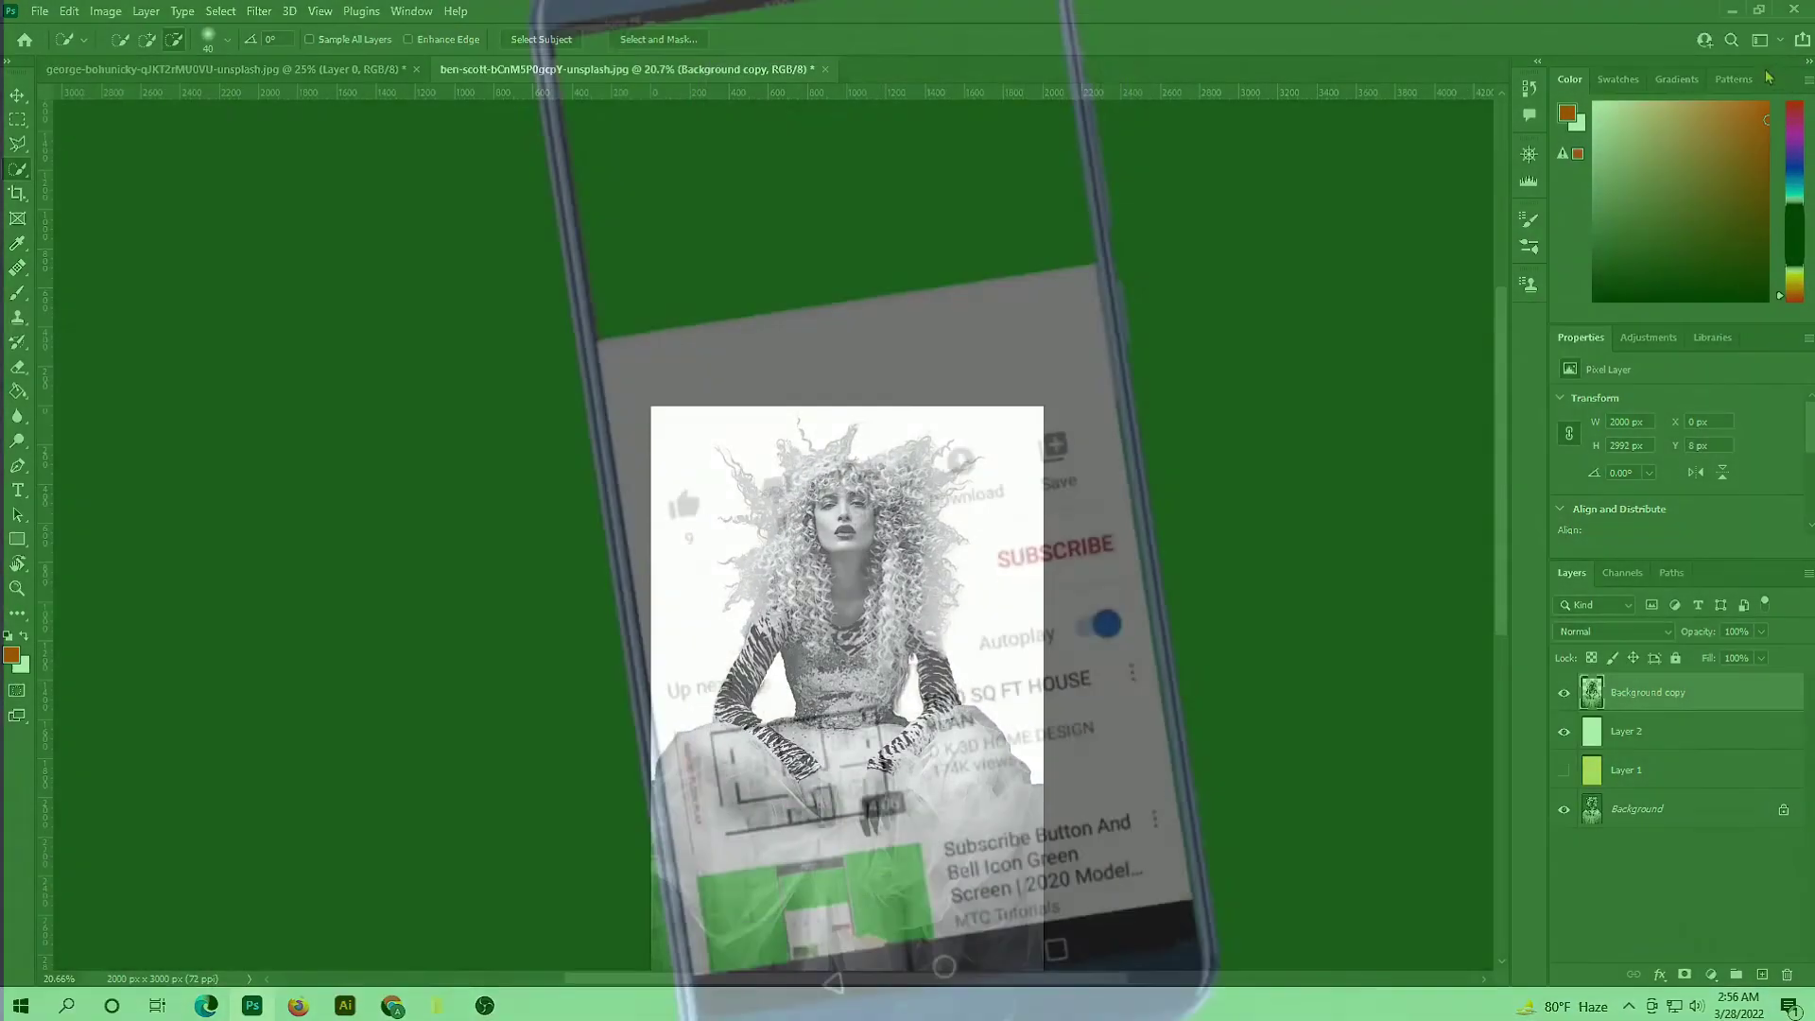